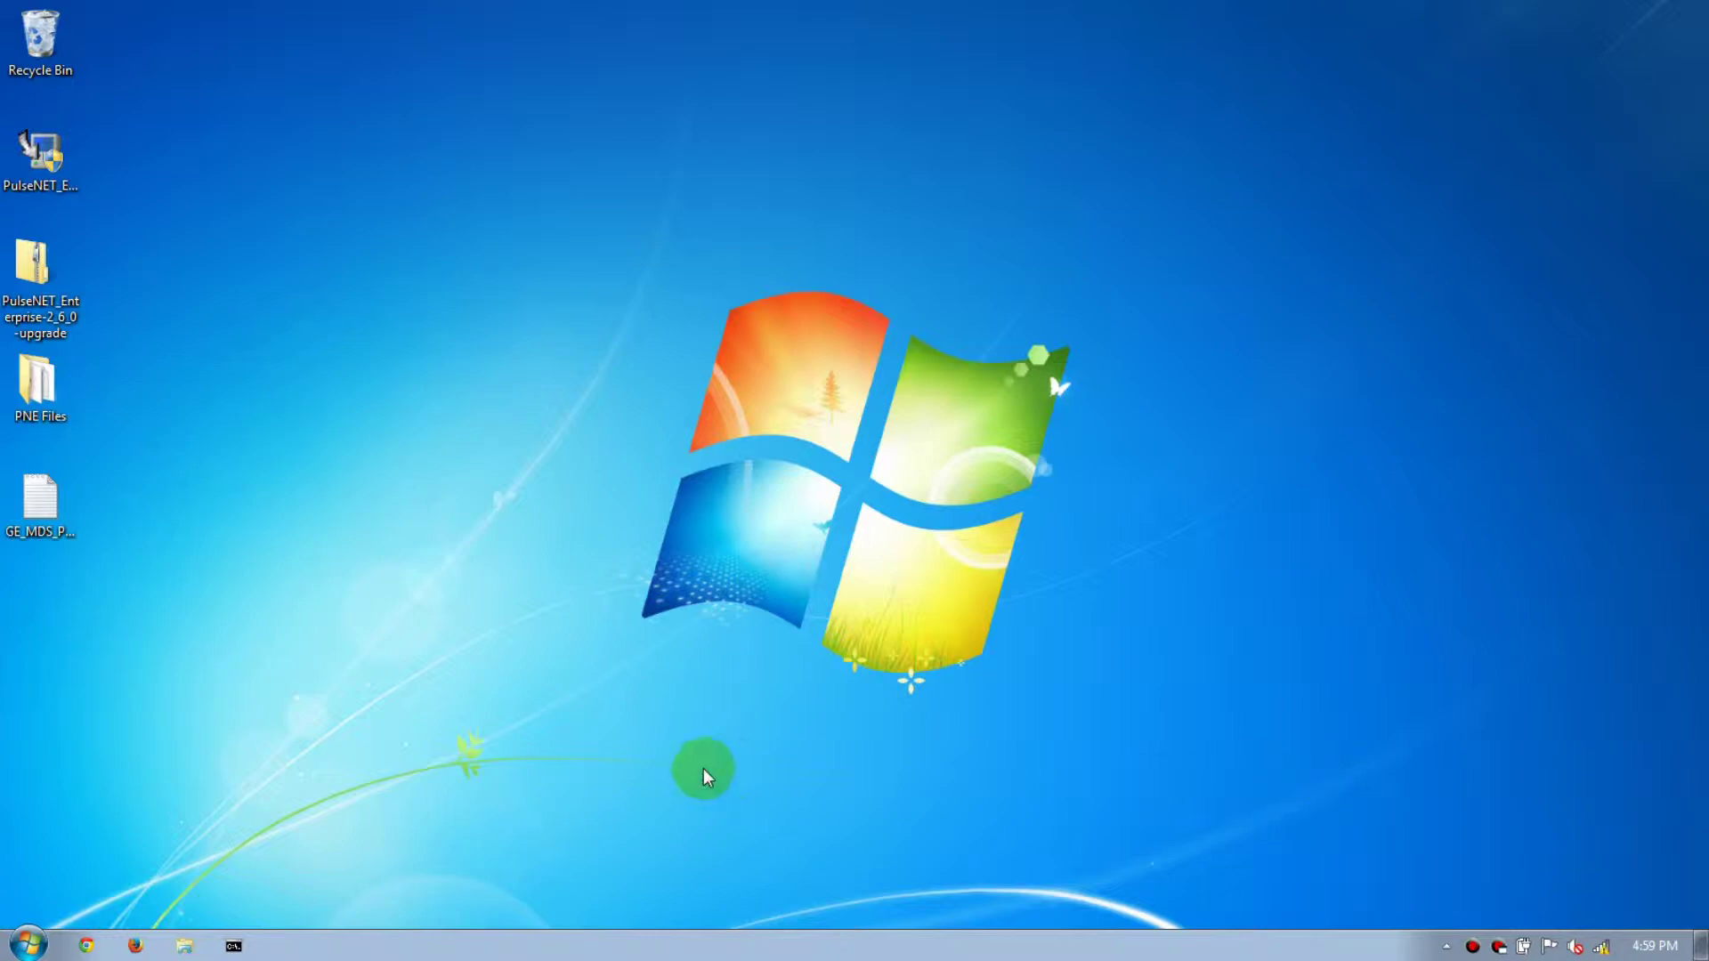
Open the PulseNET console at localhost:8080 in Firefox.
{"action": "left_click", "coordinate": [135, 946]}
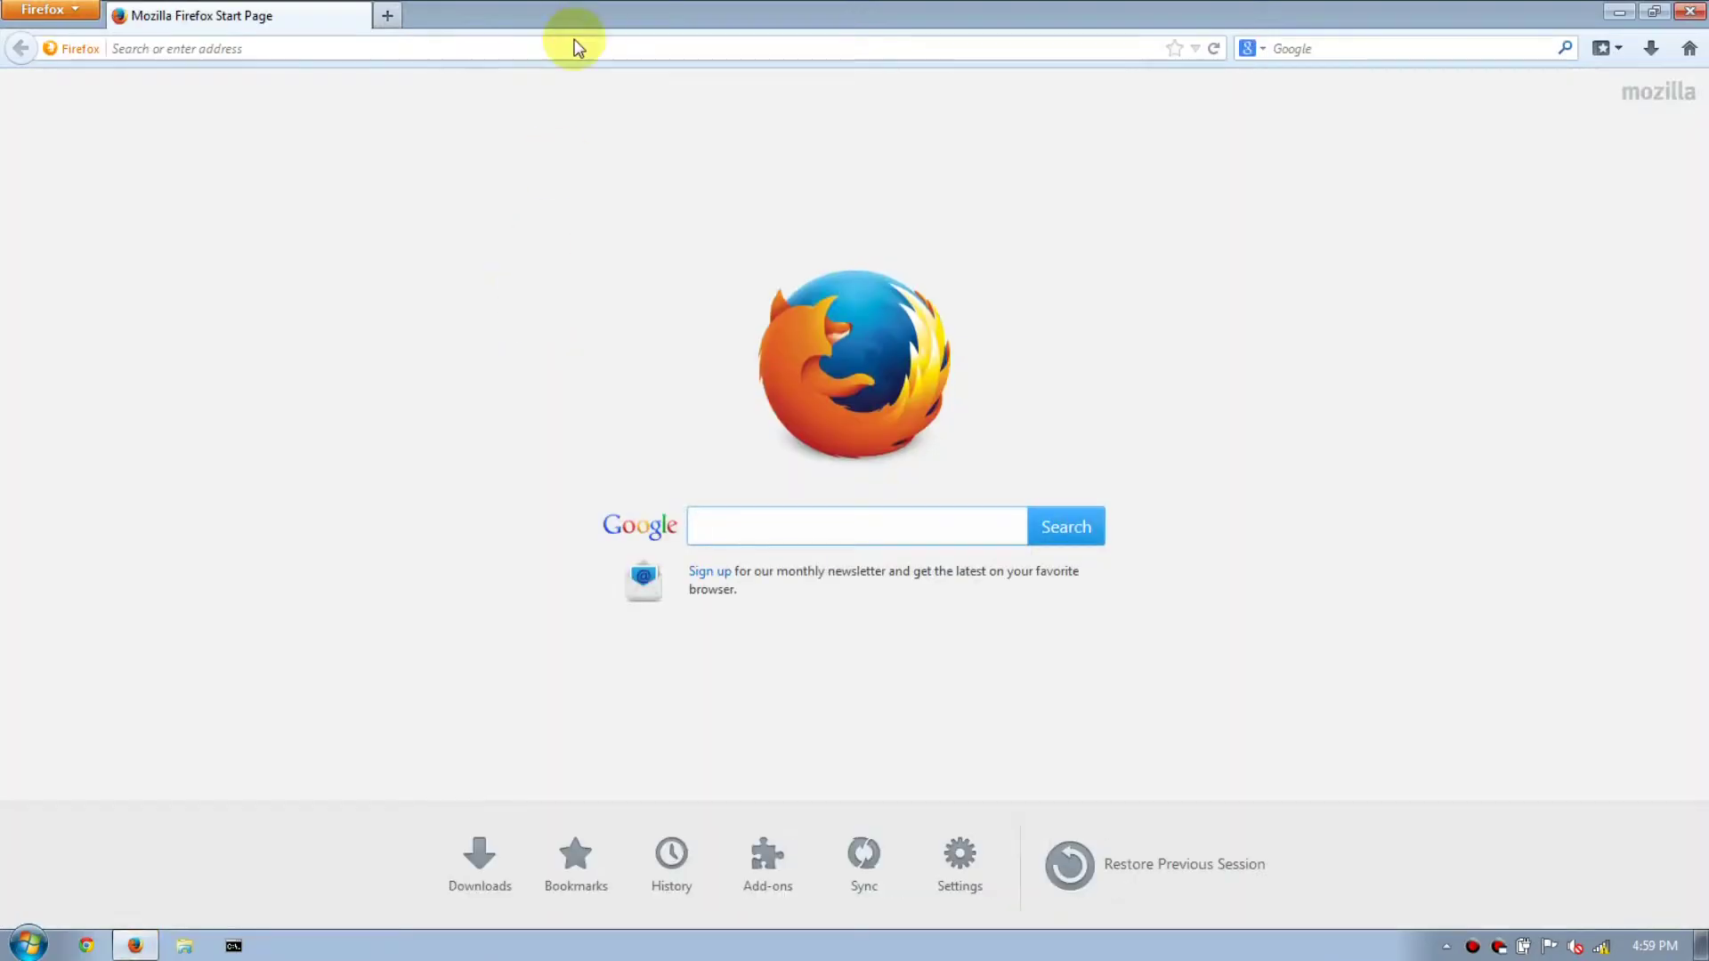
{"action": "left_click", "coordinate": [574, 44]}
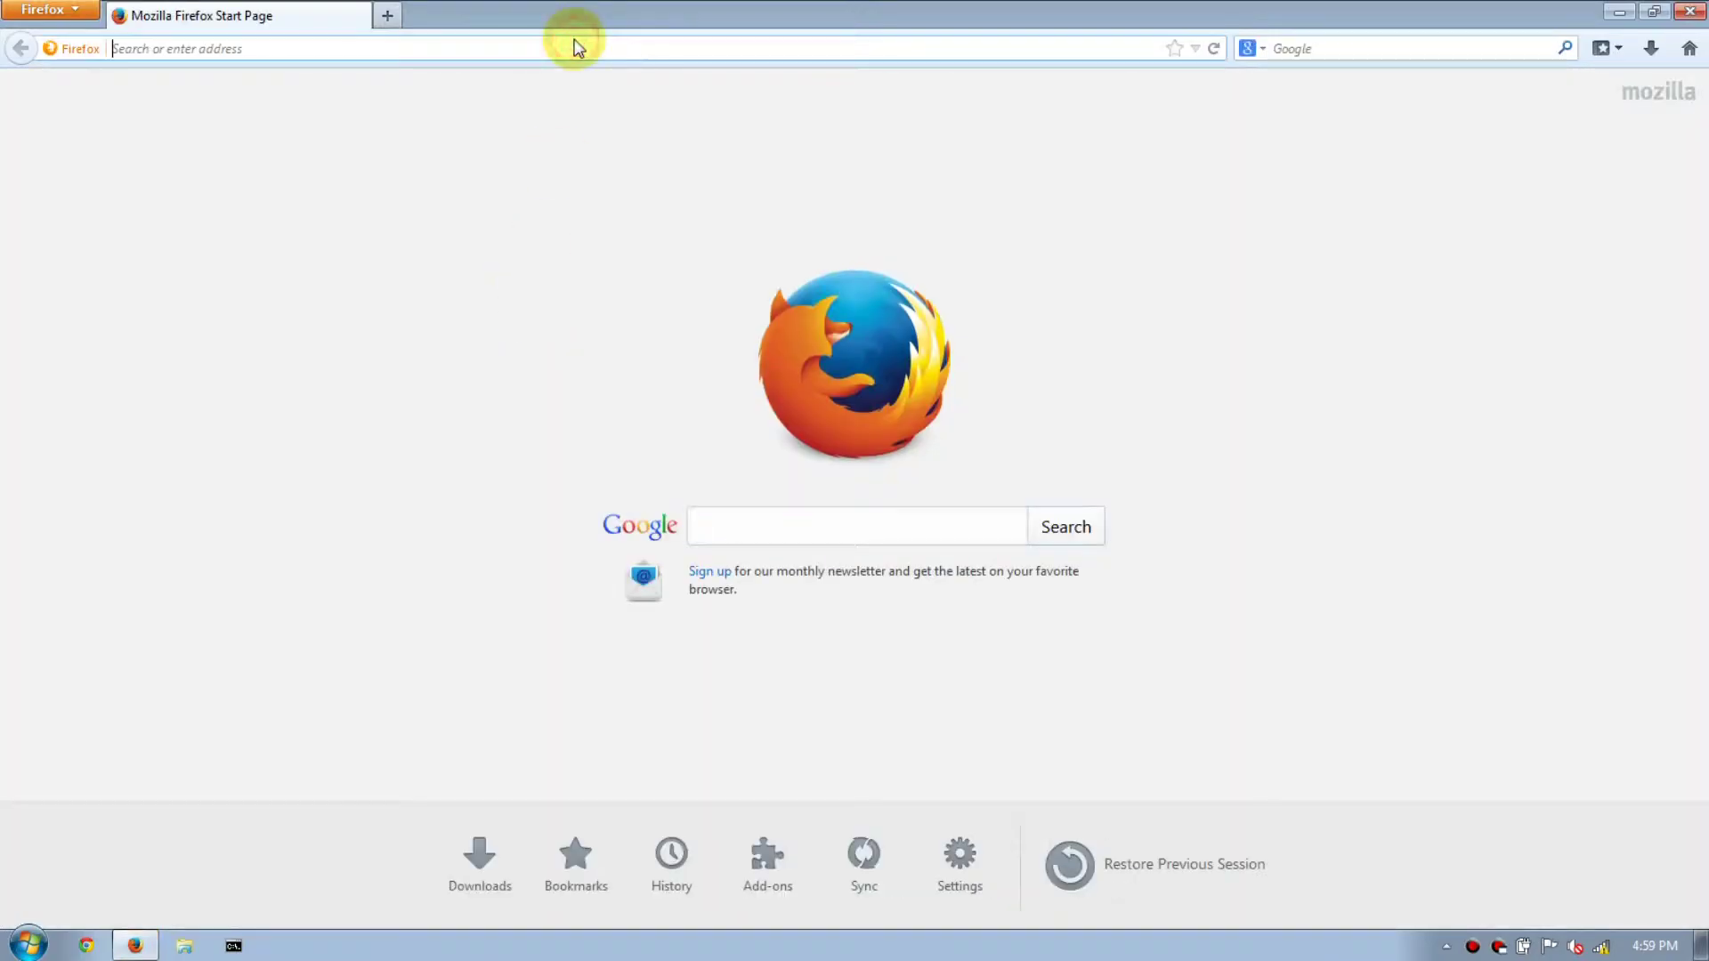
{"action": "type", "text": "localhost:8080"}
{"action": "key", "text": "Down"}
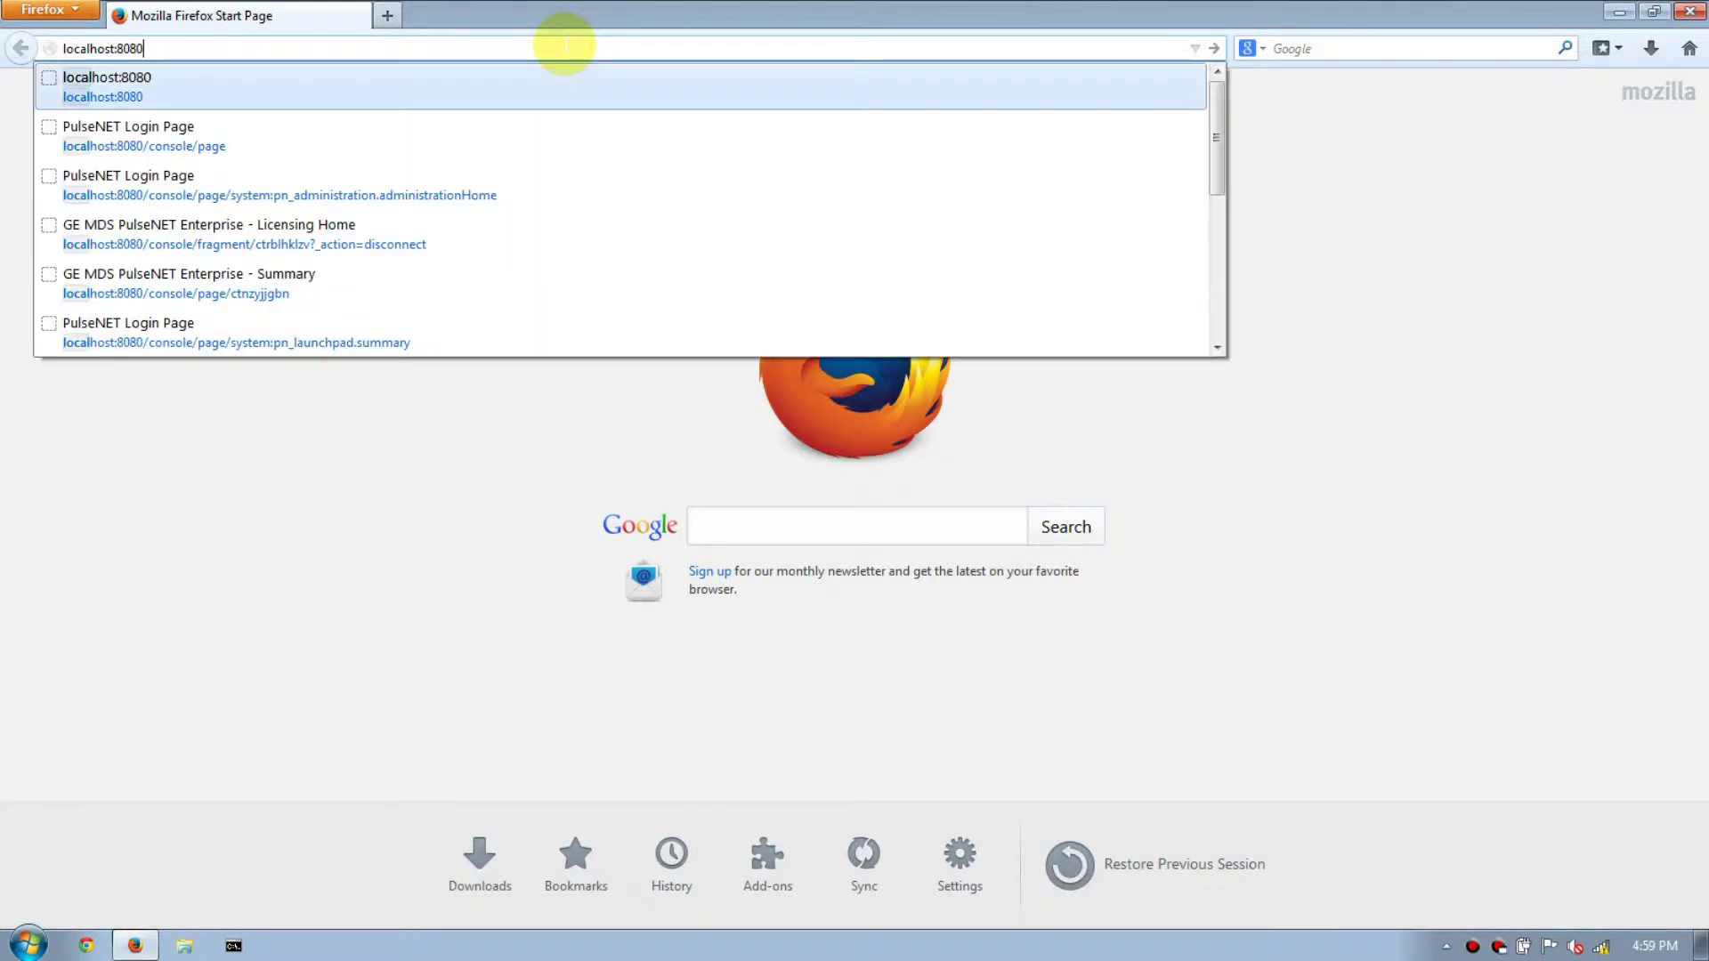
{"action": "key", "text": "Return"}
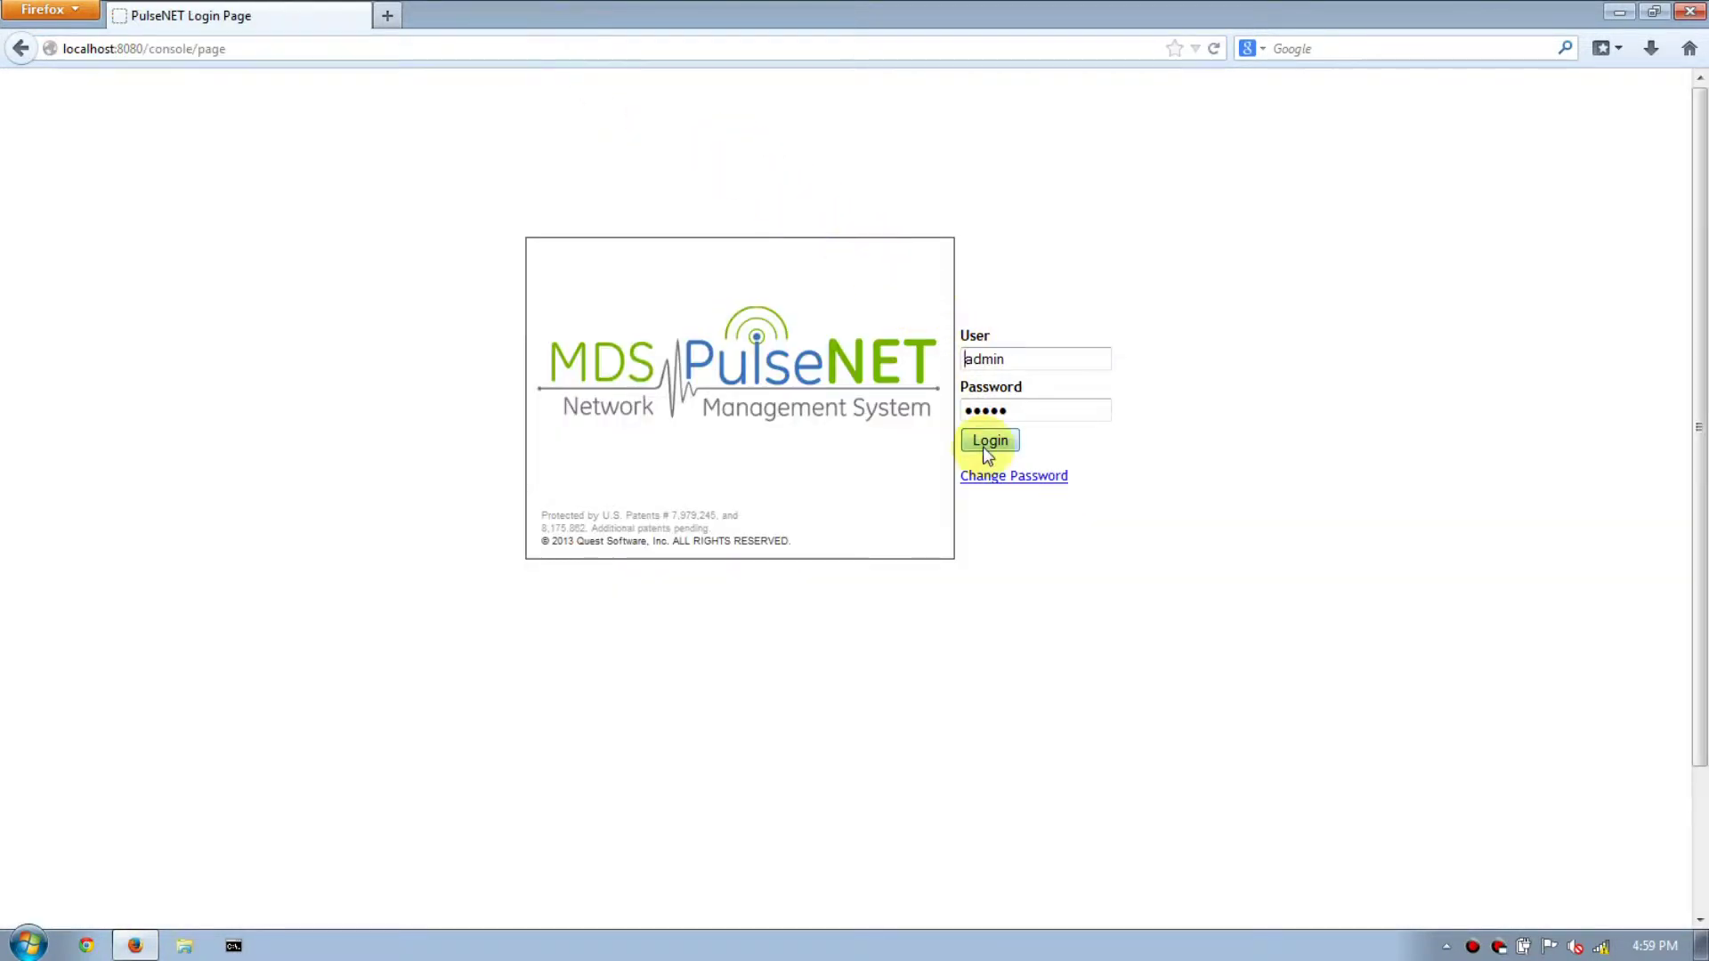
Log in as admin with the account password to reach Administration Home.
{"action": "double_click", "coordinate": [1022, 358]}
{"action": "type", "text": "admin"}
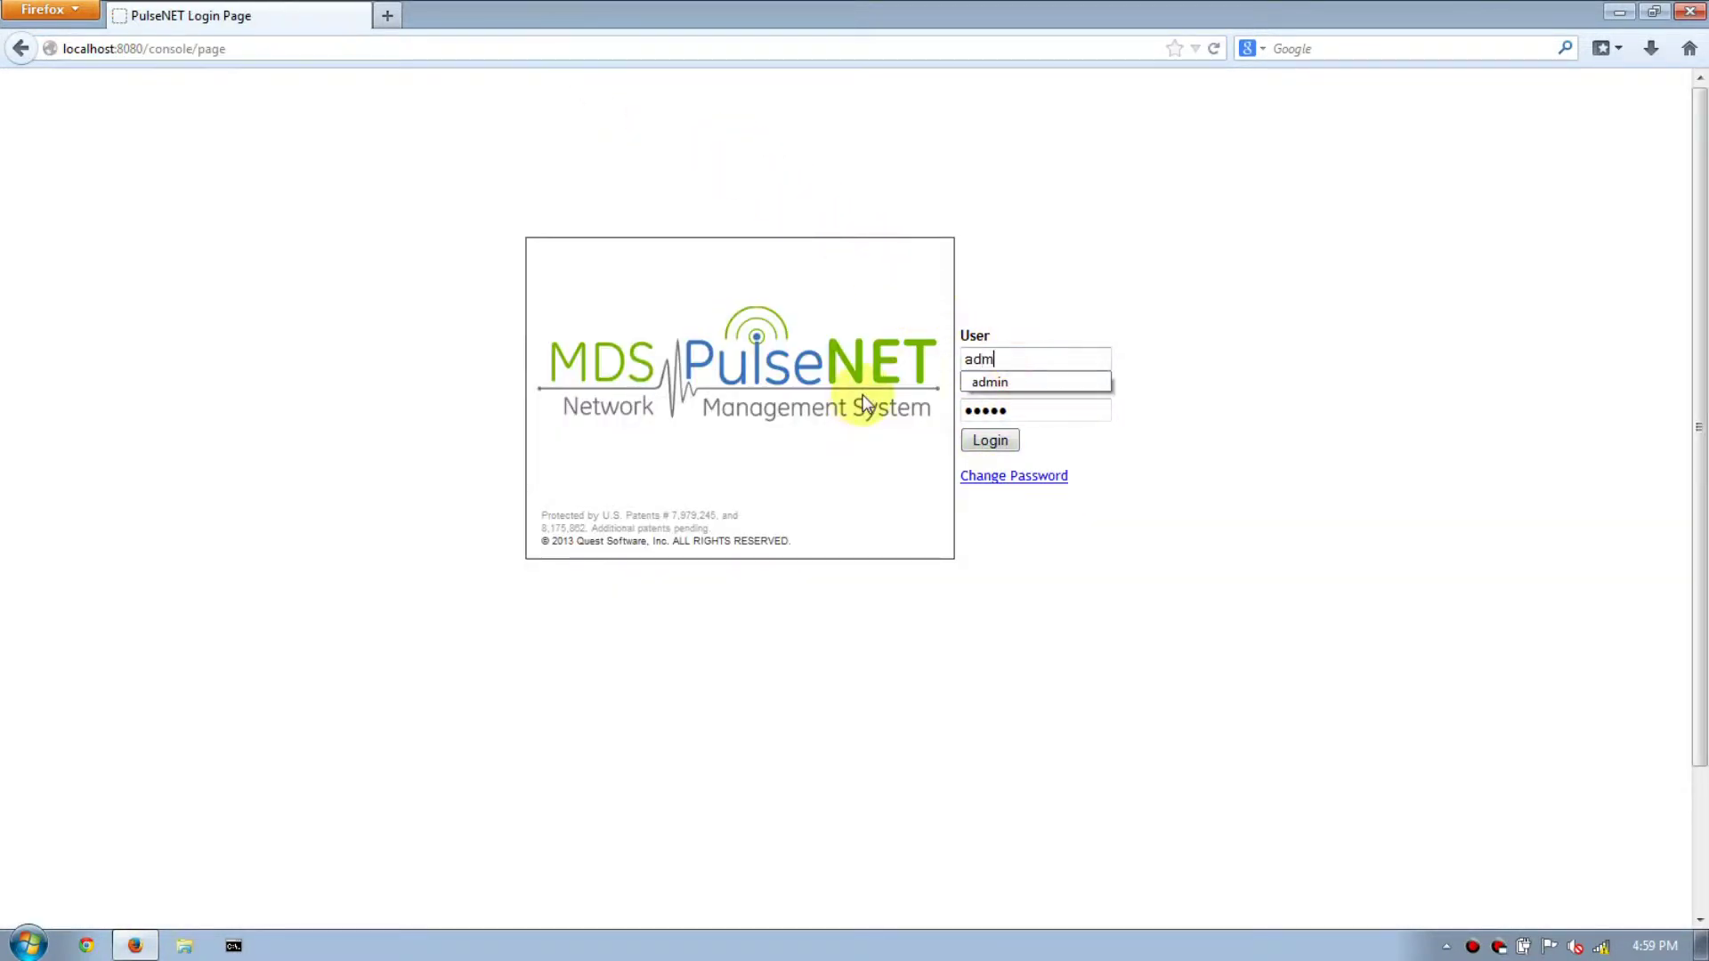
{"action": "key", "text": "Tab"}
{"action": "type", "text": "admin"}
{"action": "key", "text": "Return"}
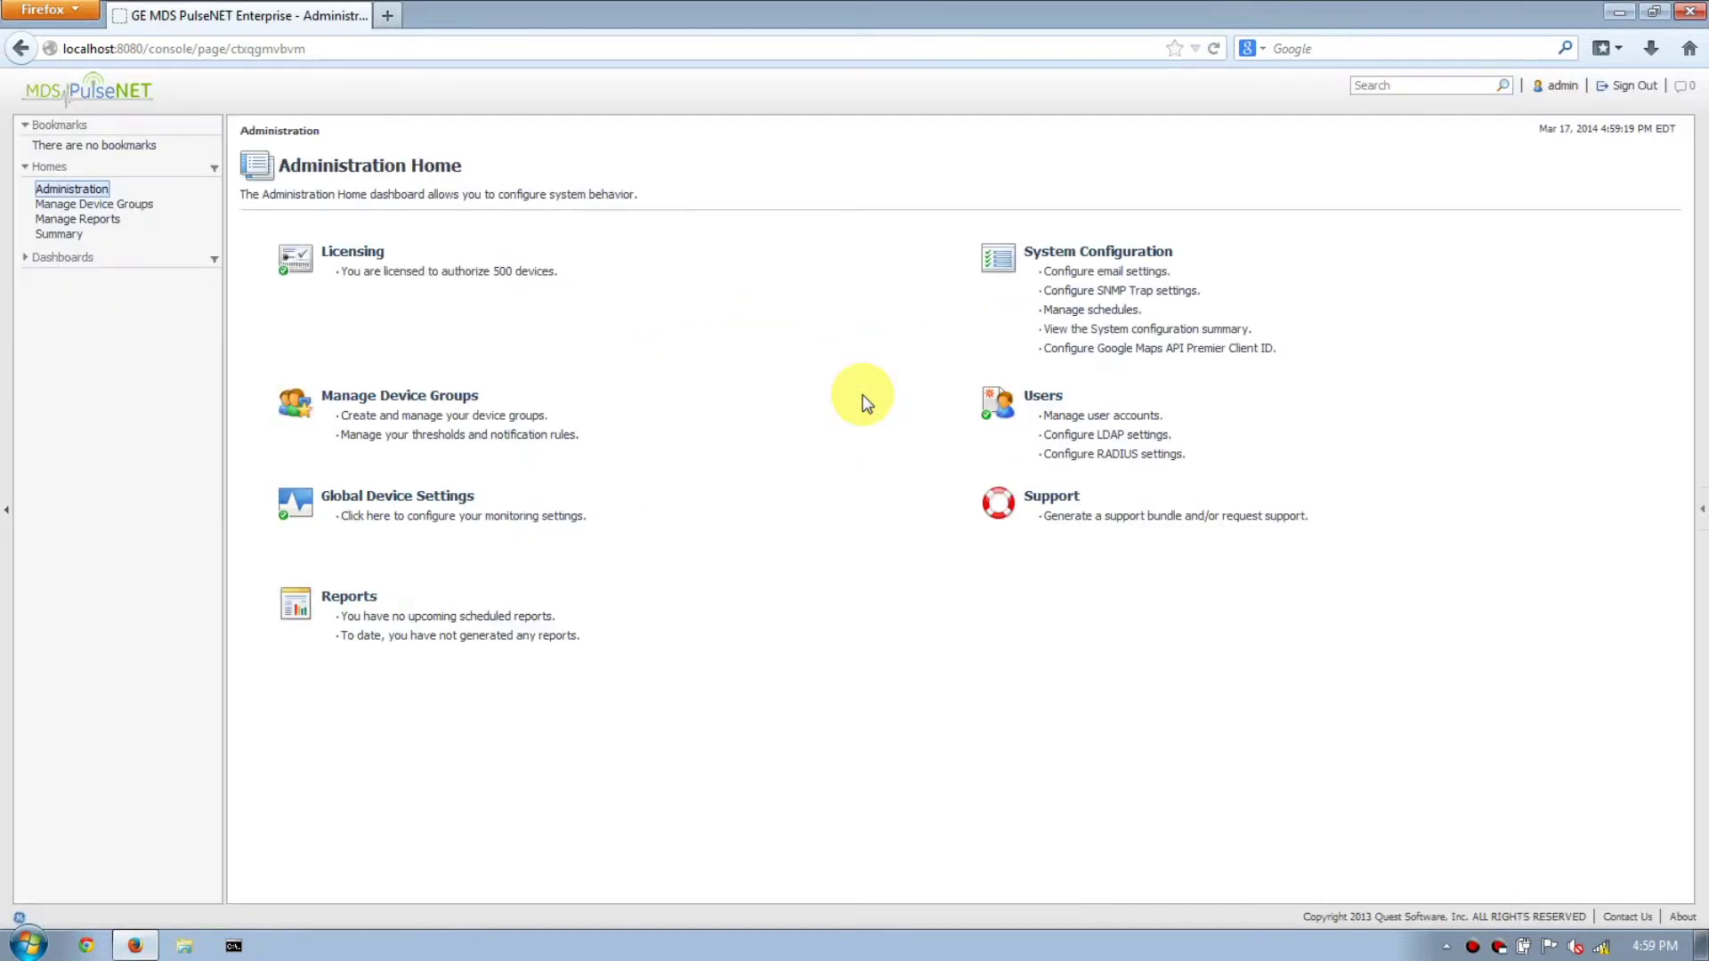
Check the About details: version 2.5.0, Enterprise Build 58.
{"action": "left_click", "coordinate": [1682, 919]}
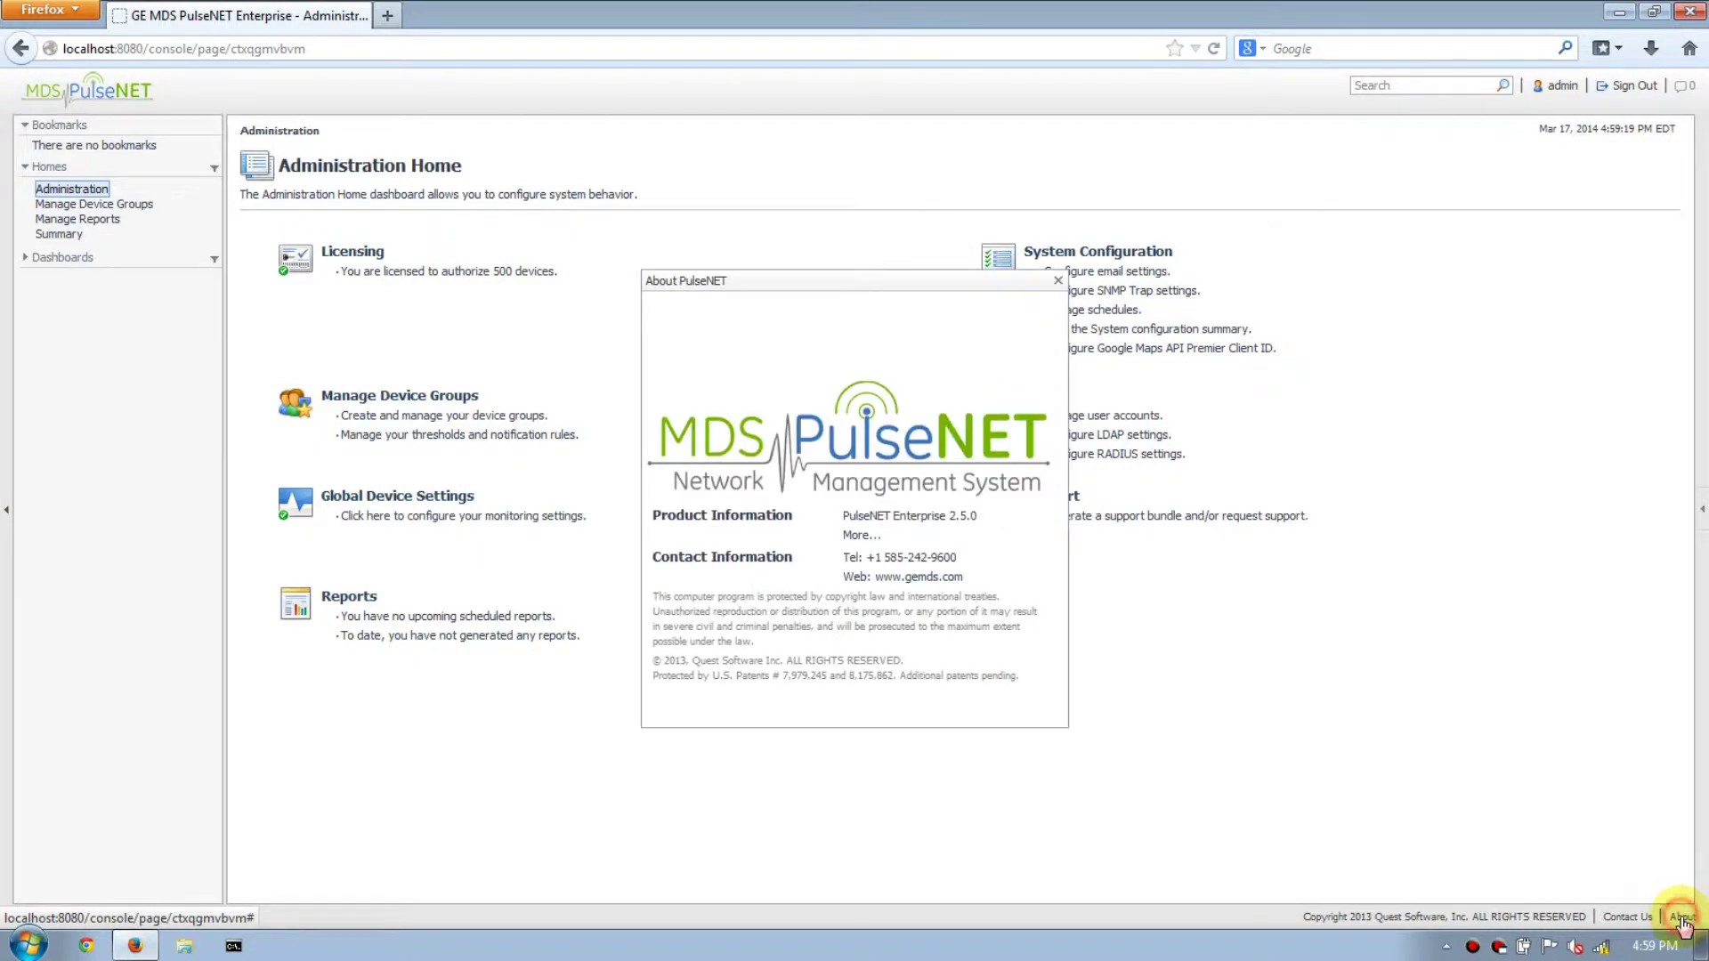
{"action": "left_click_drag", "start_coordinate": [841, 521], "coordinate": [983, 525]}
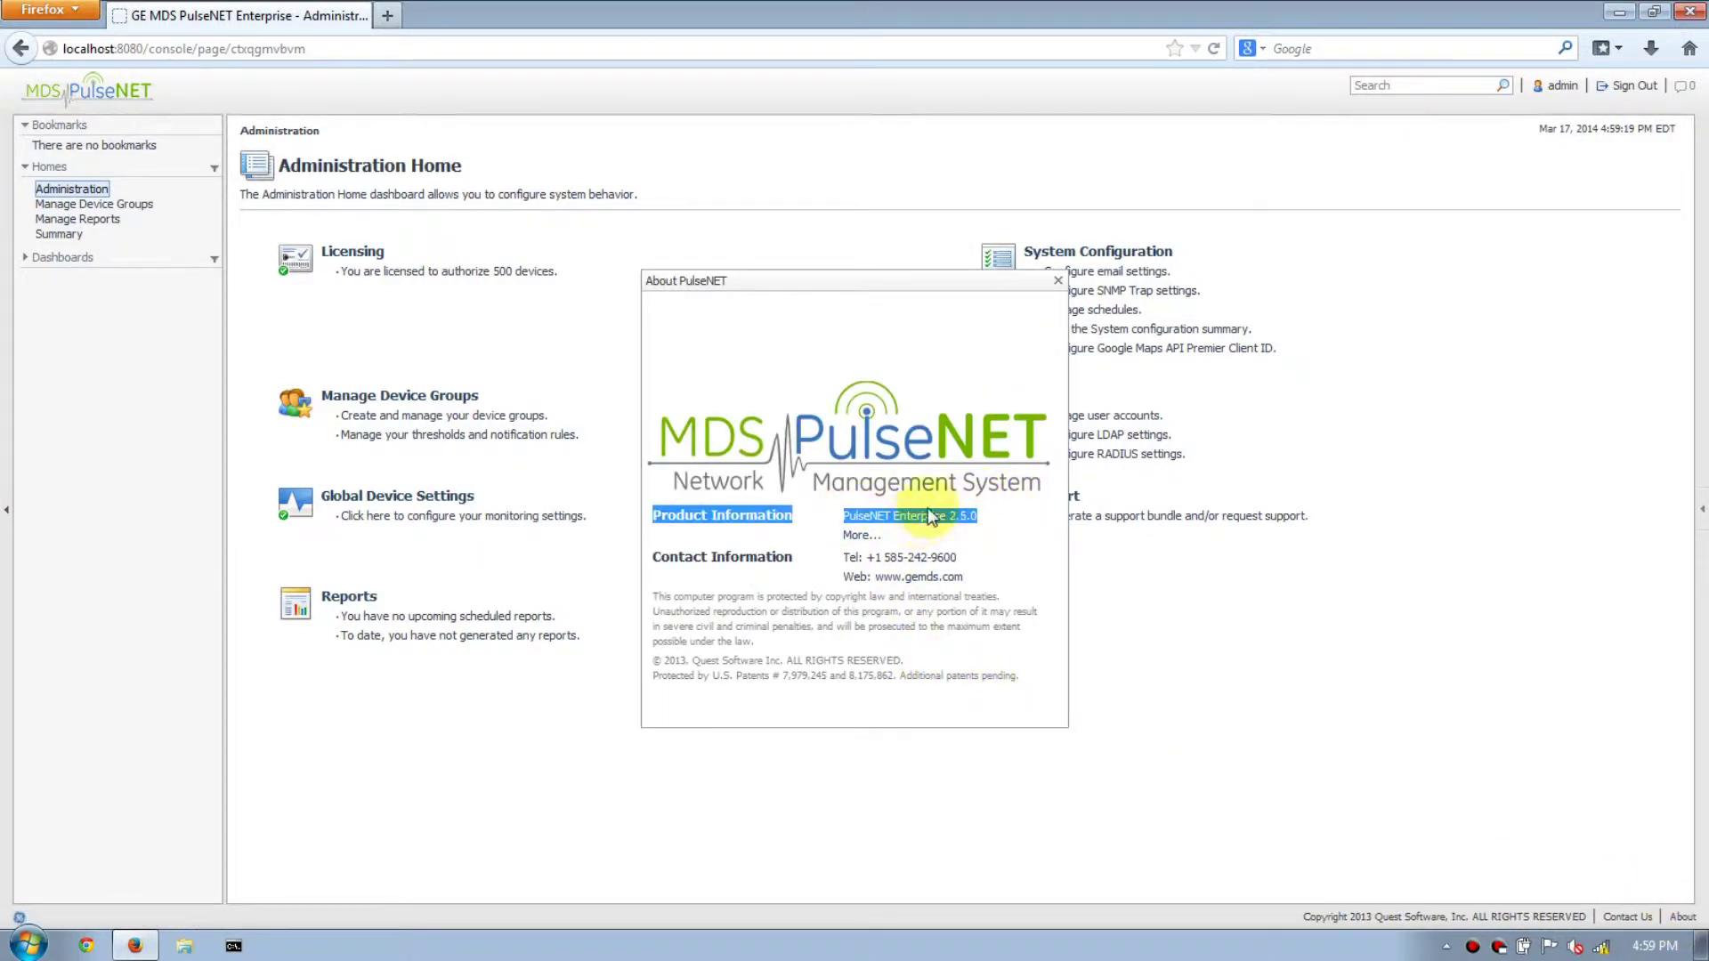
{"action": "left_click", "coordinate": [854, 535]}
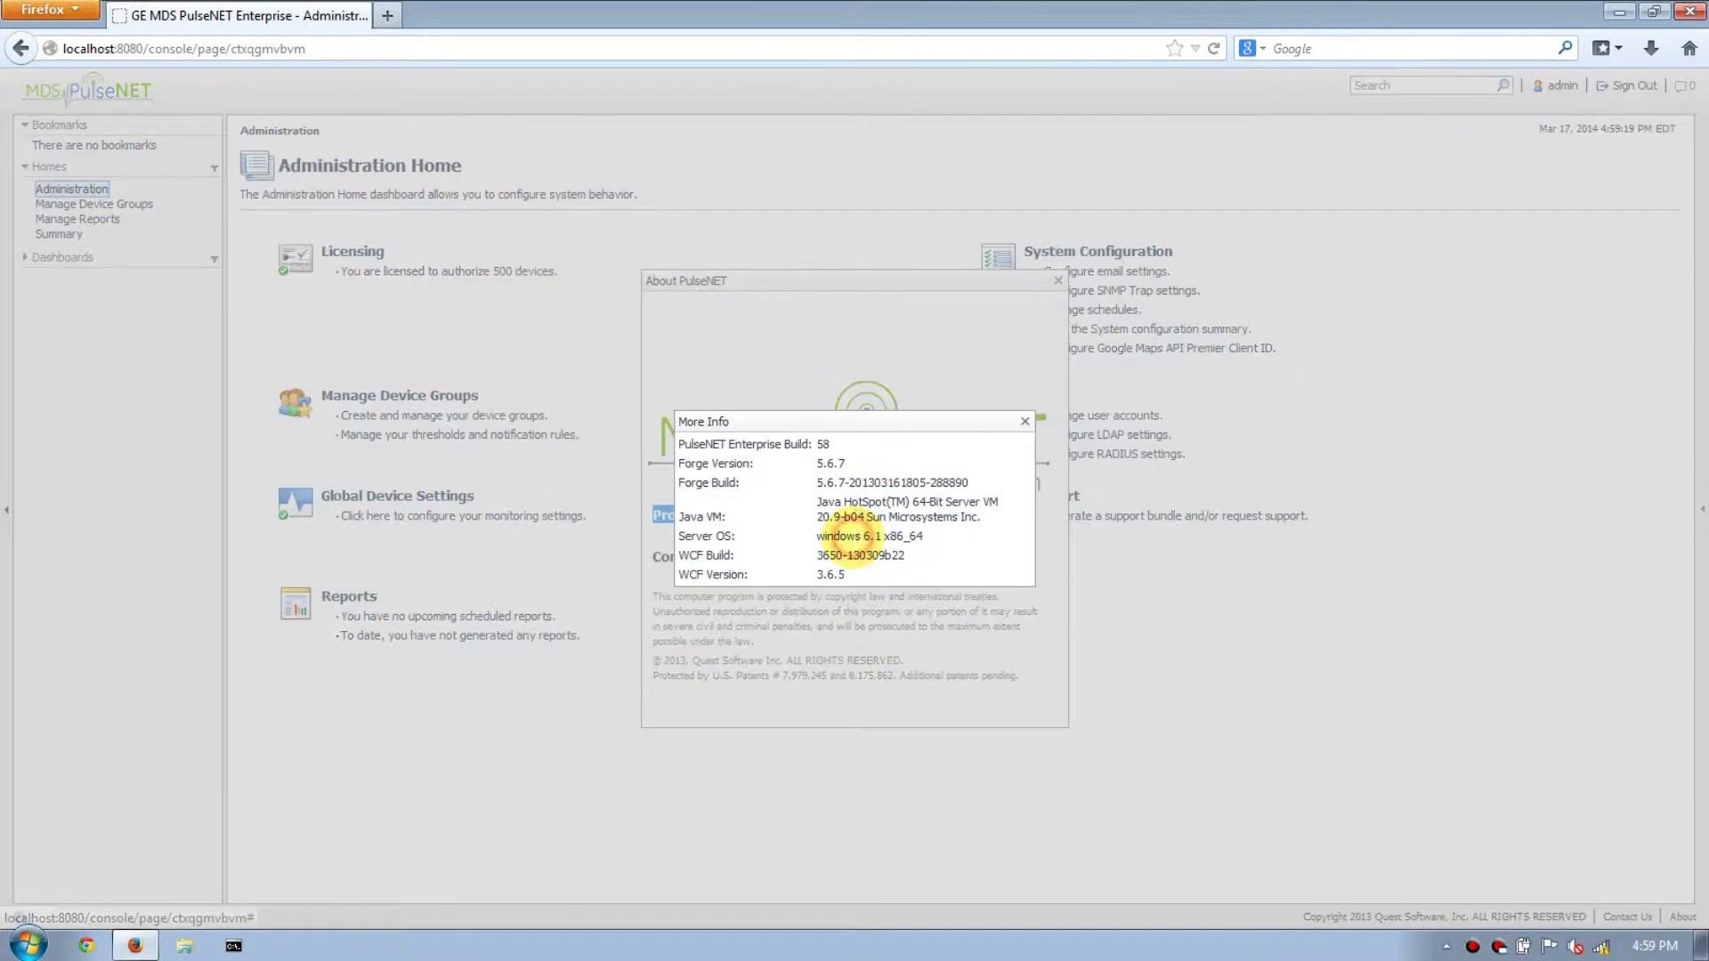
{"action": "triple_click", "coordinate": [806, 444]}
{"action": "double_click", "coordinate": [822, 444]}
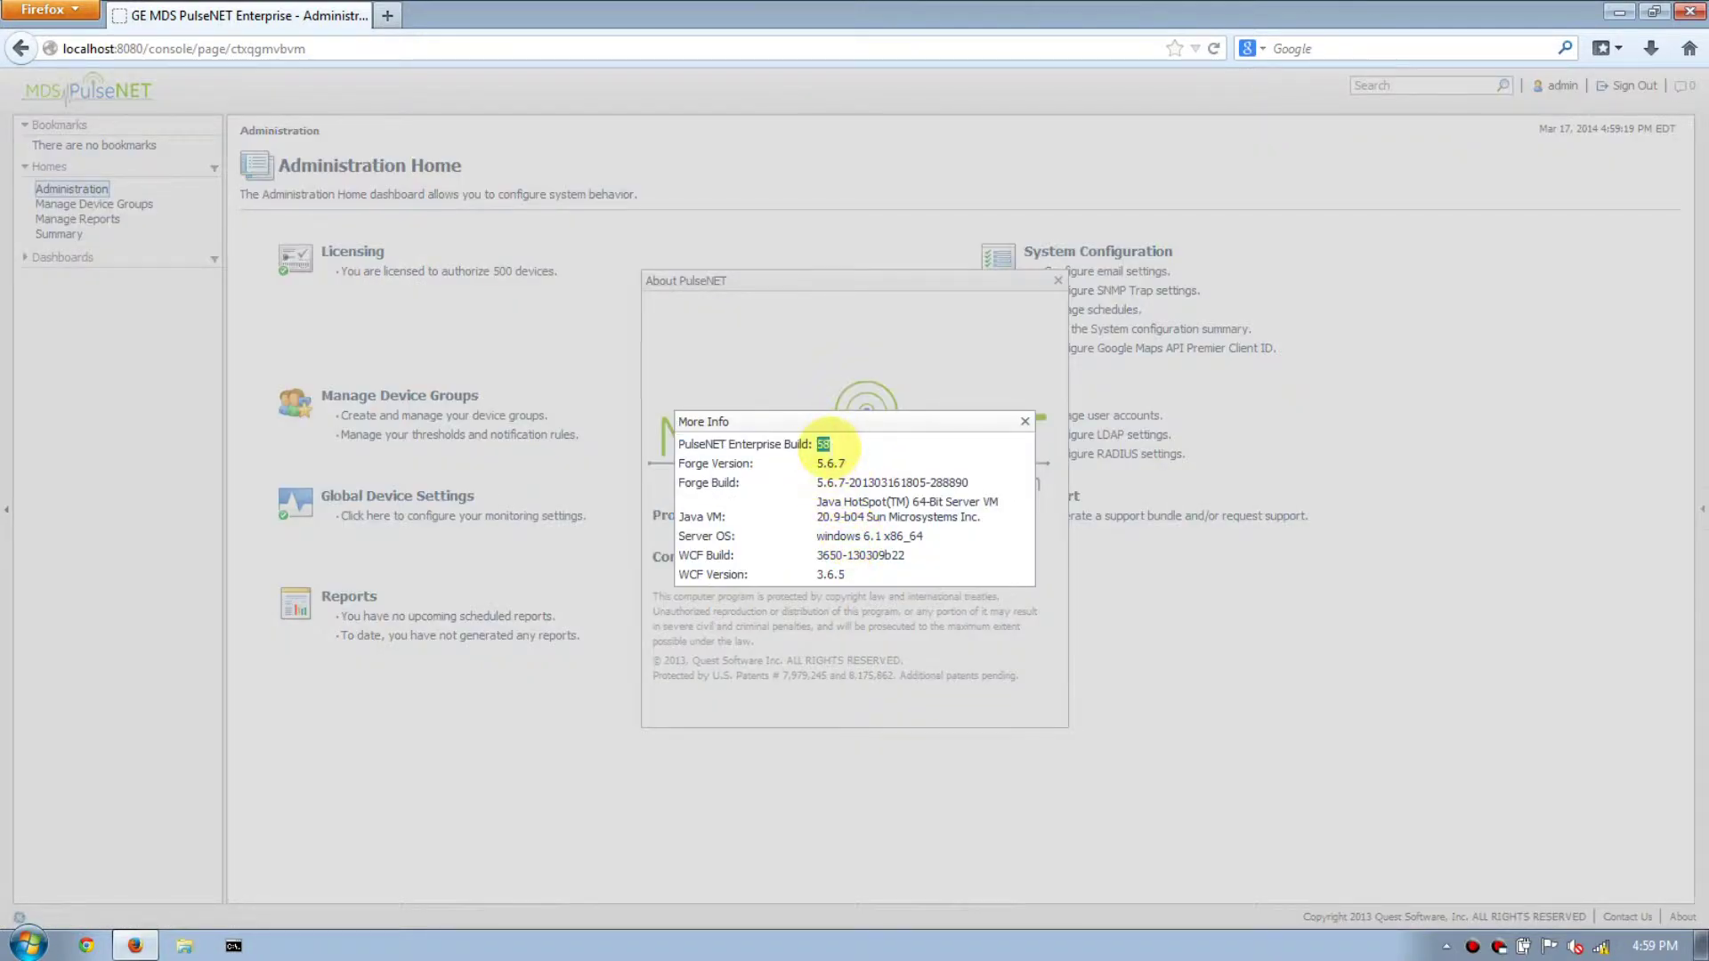
Close the More Info and About dialogs, then close Firefox.
{"action": "left_click", "coordinate": [1025, 422]}
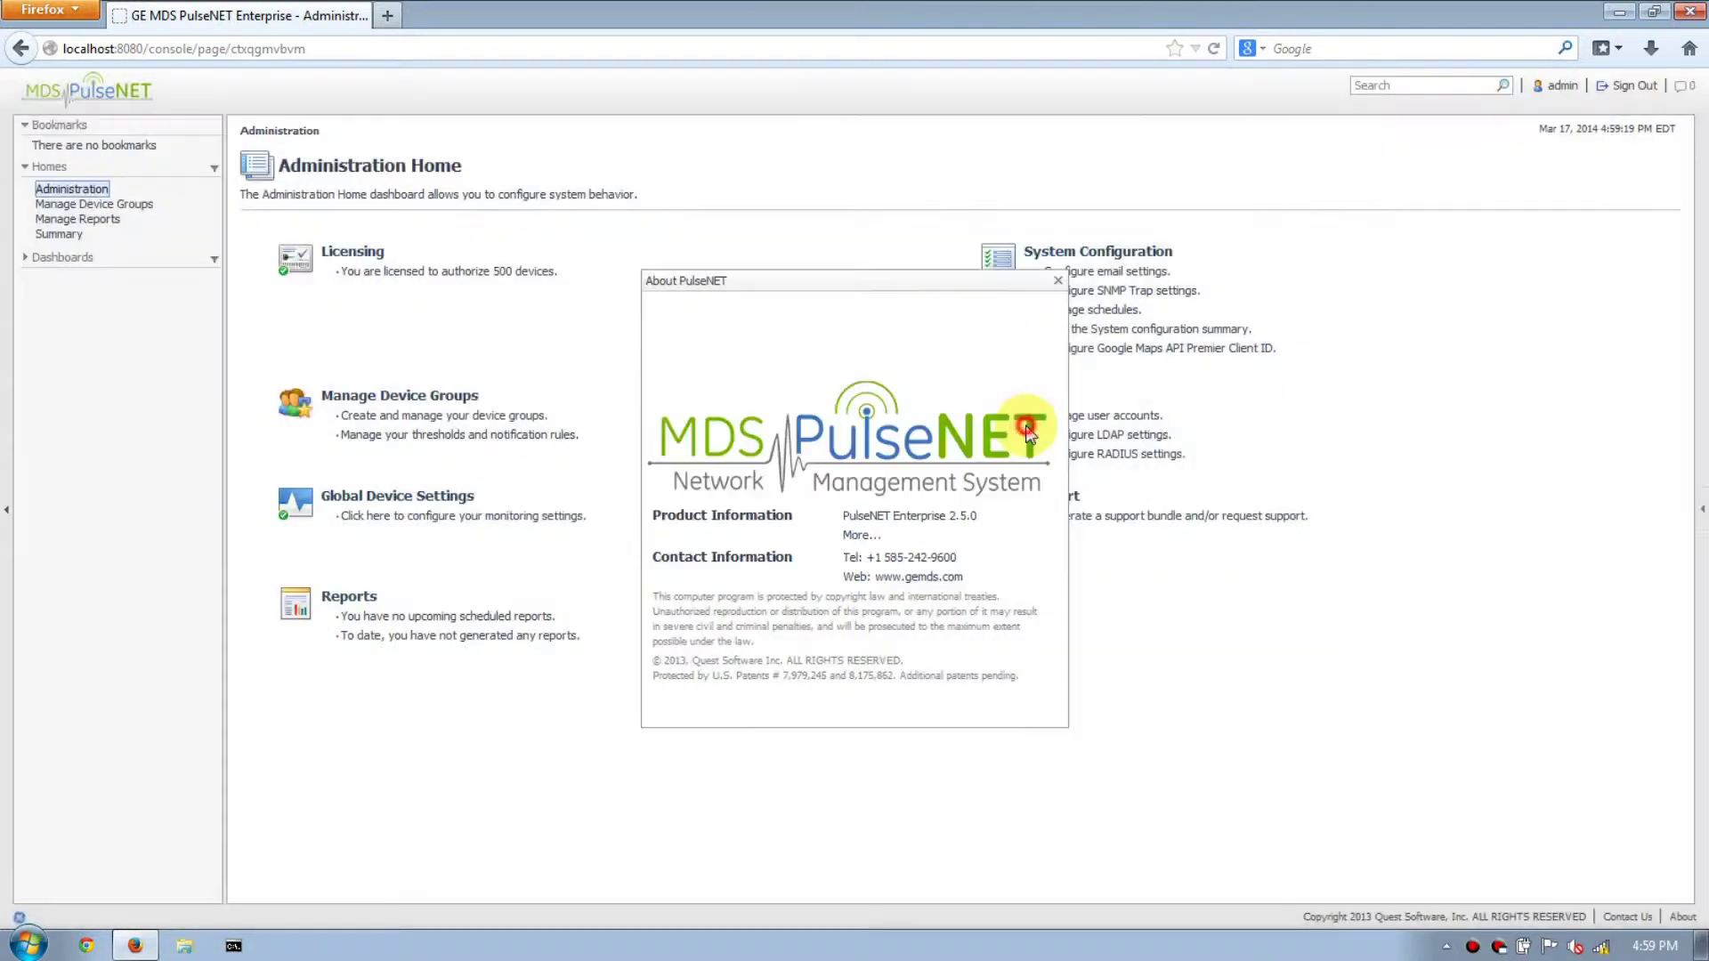
{"action": "left_click", "coordinate": [1058, 283]}
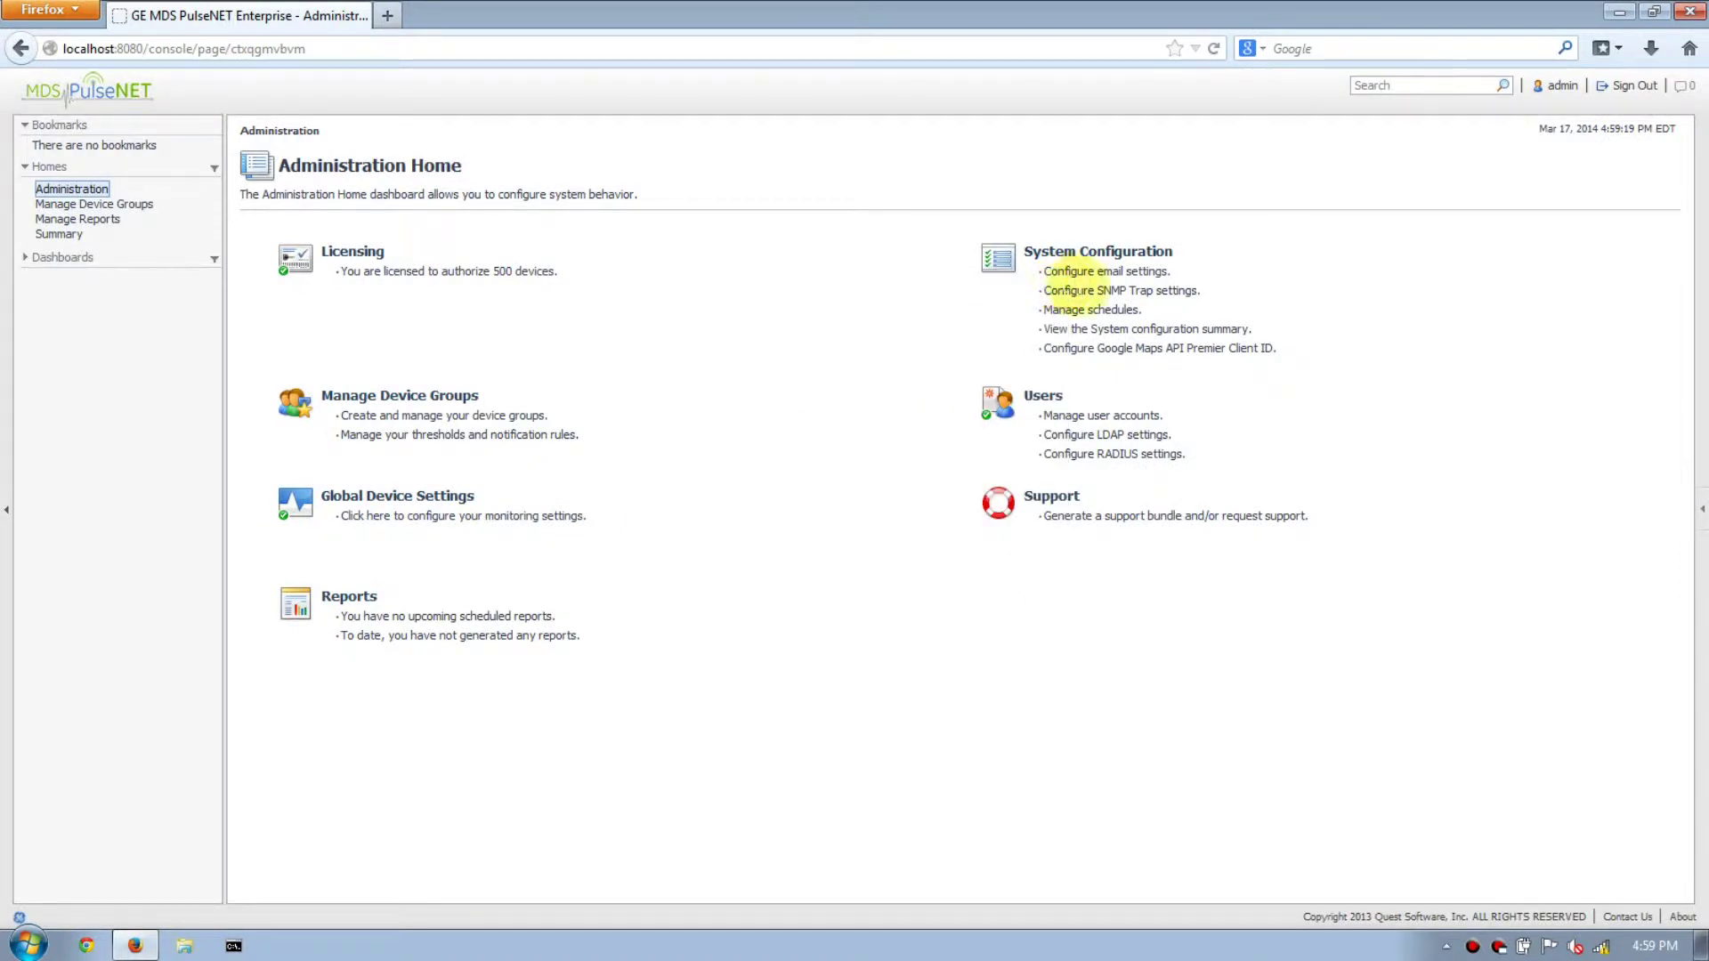
{"action": "left_click", "coordinate": [1688, 13]}
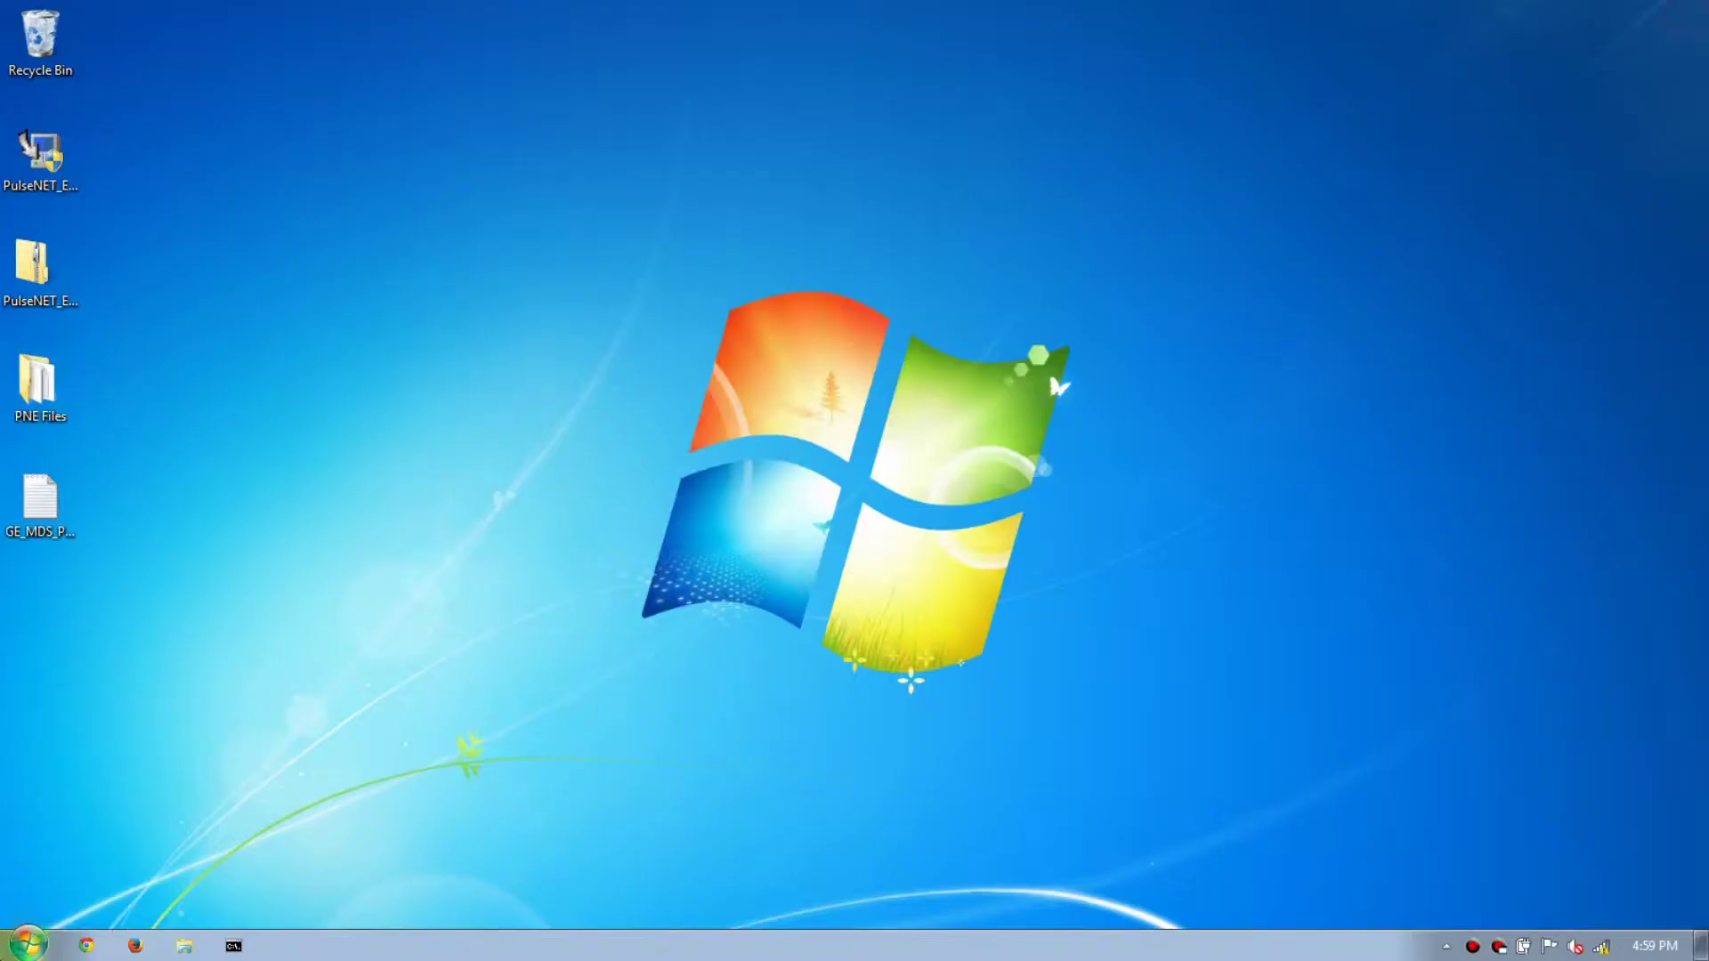
Run the PulseNET Enterprise 2.5.0 Stop Service shortcut as administrator from the Start menu.
{"action": "left_click", "coordinate": [27, 944]}
{"action": "left_click", "coordinate": [64, 857]}
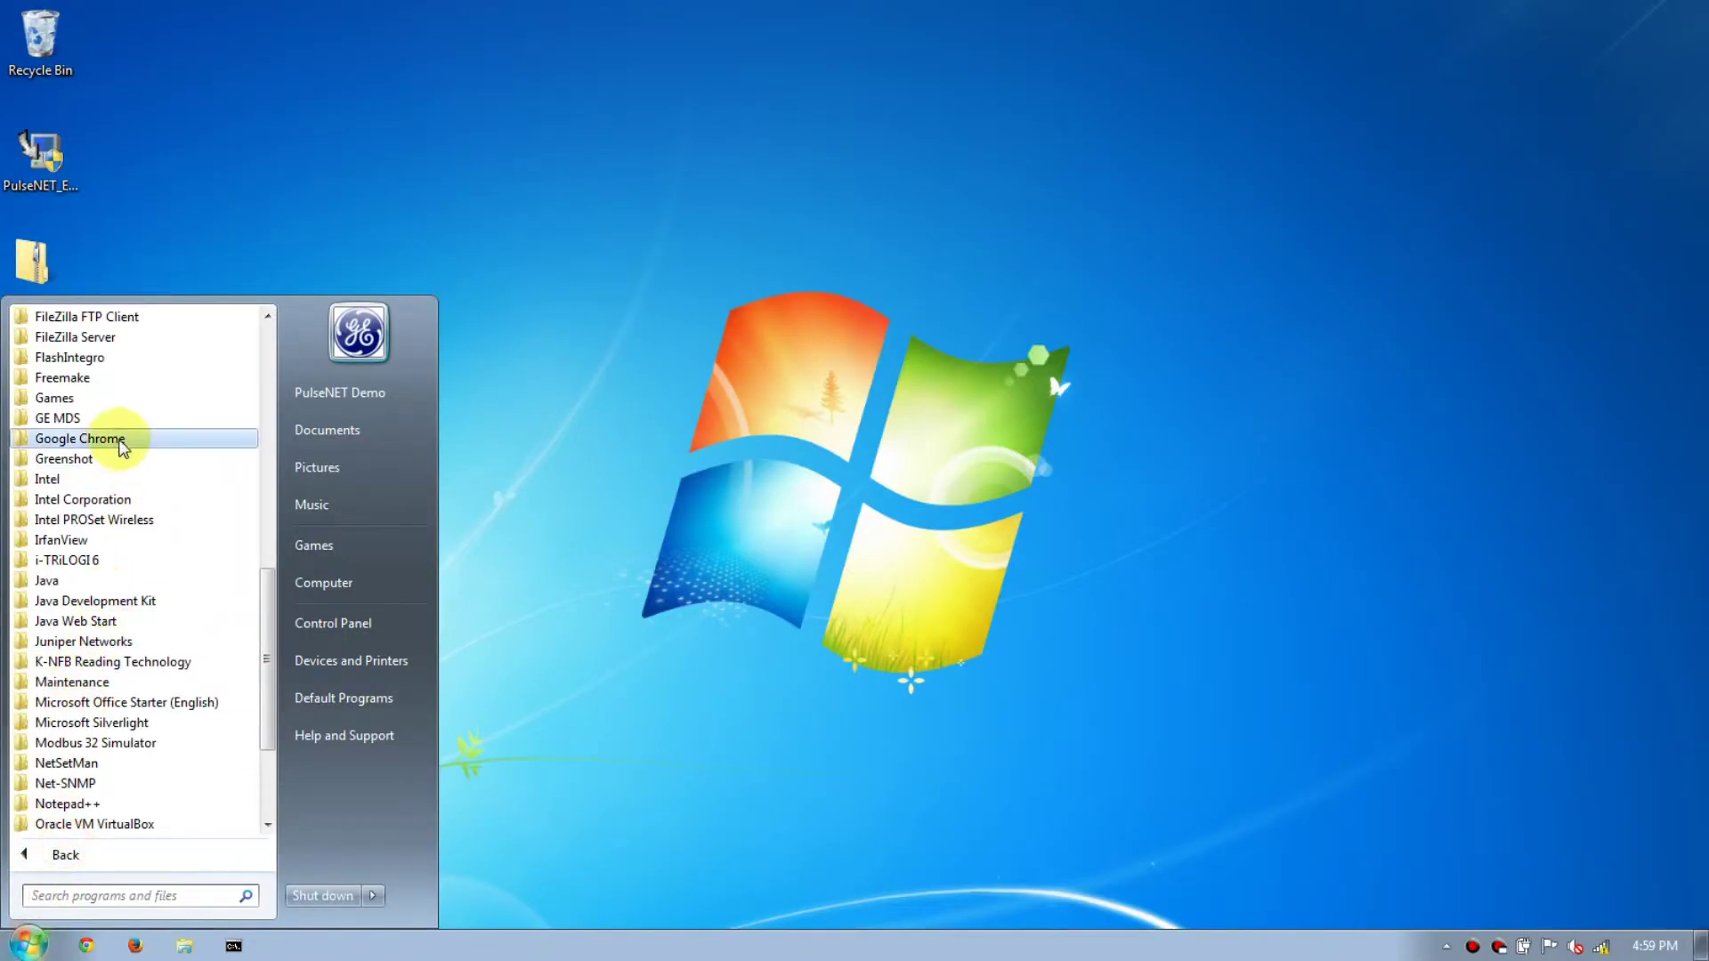
{"action": "left_click", "coordinate": [89, 420]}
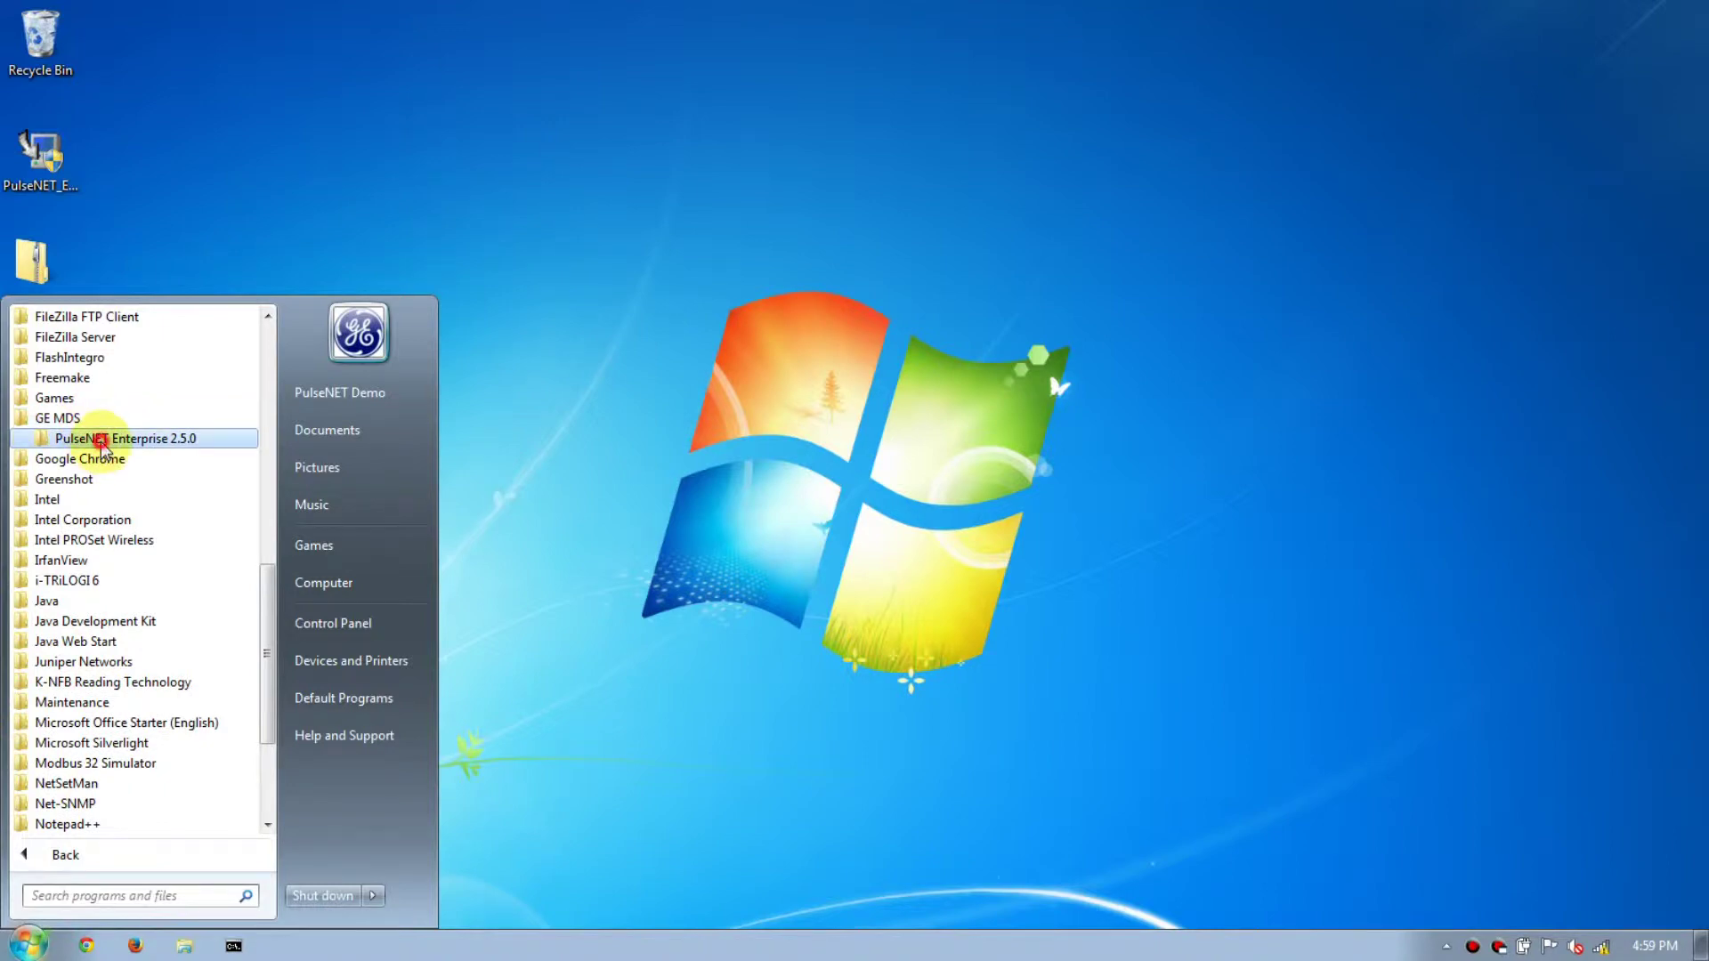
{"action": "left_click", "coordinate": [100, 439]}
{"action": "left_click", "coordinate": [118, 559]}
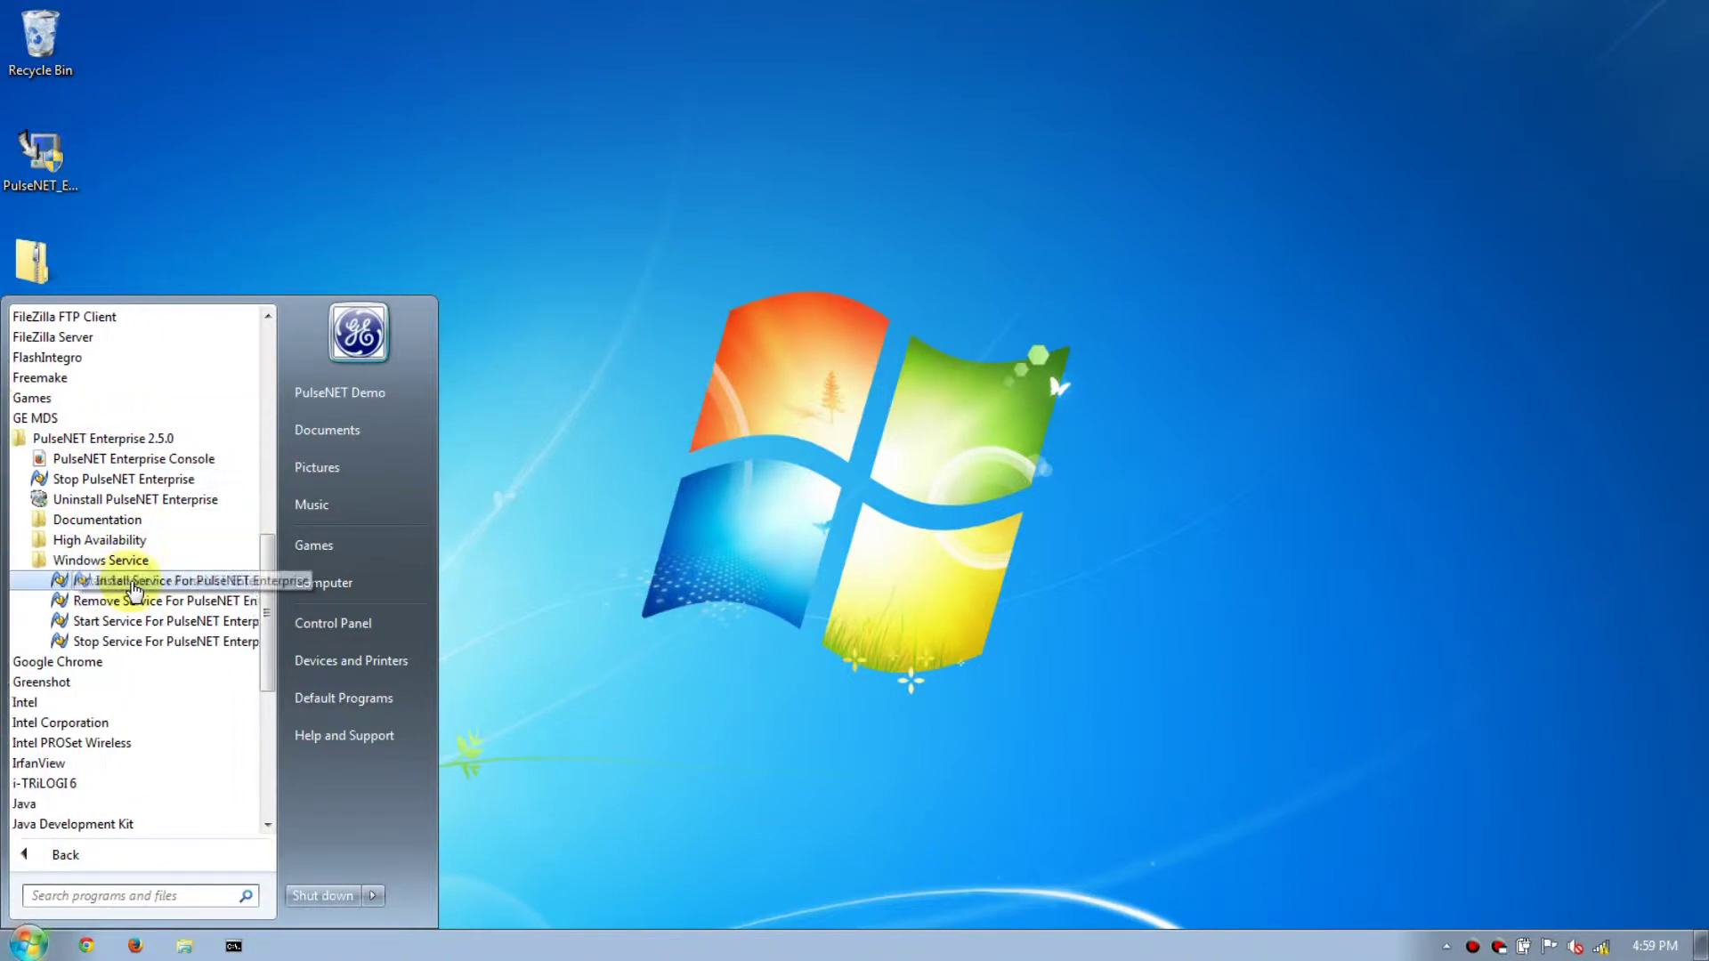
{"action": "right_click", "coordinate": [105, 648]}
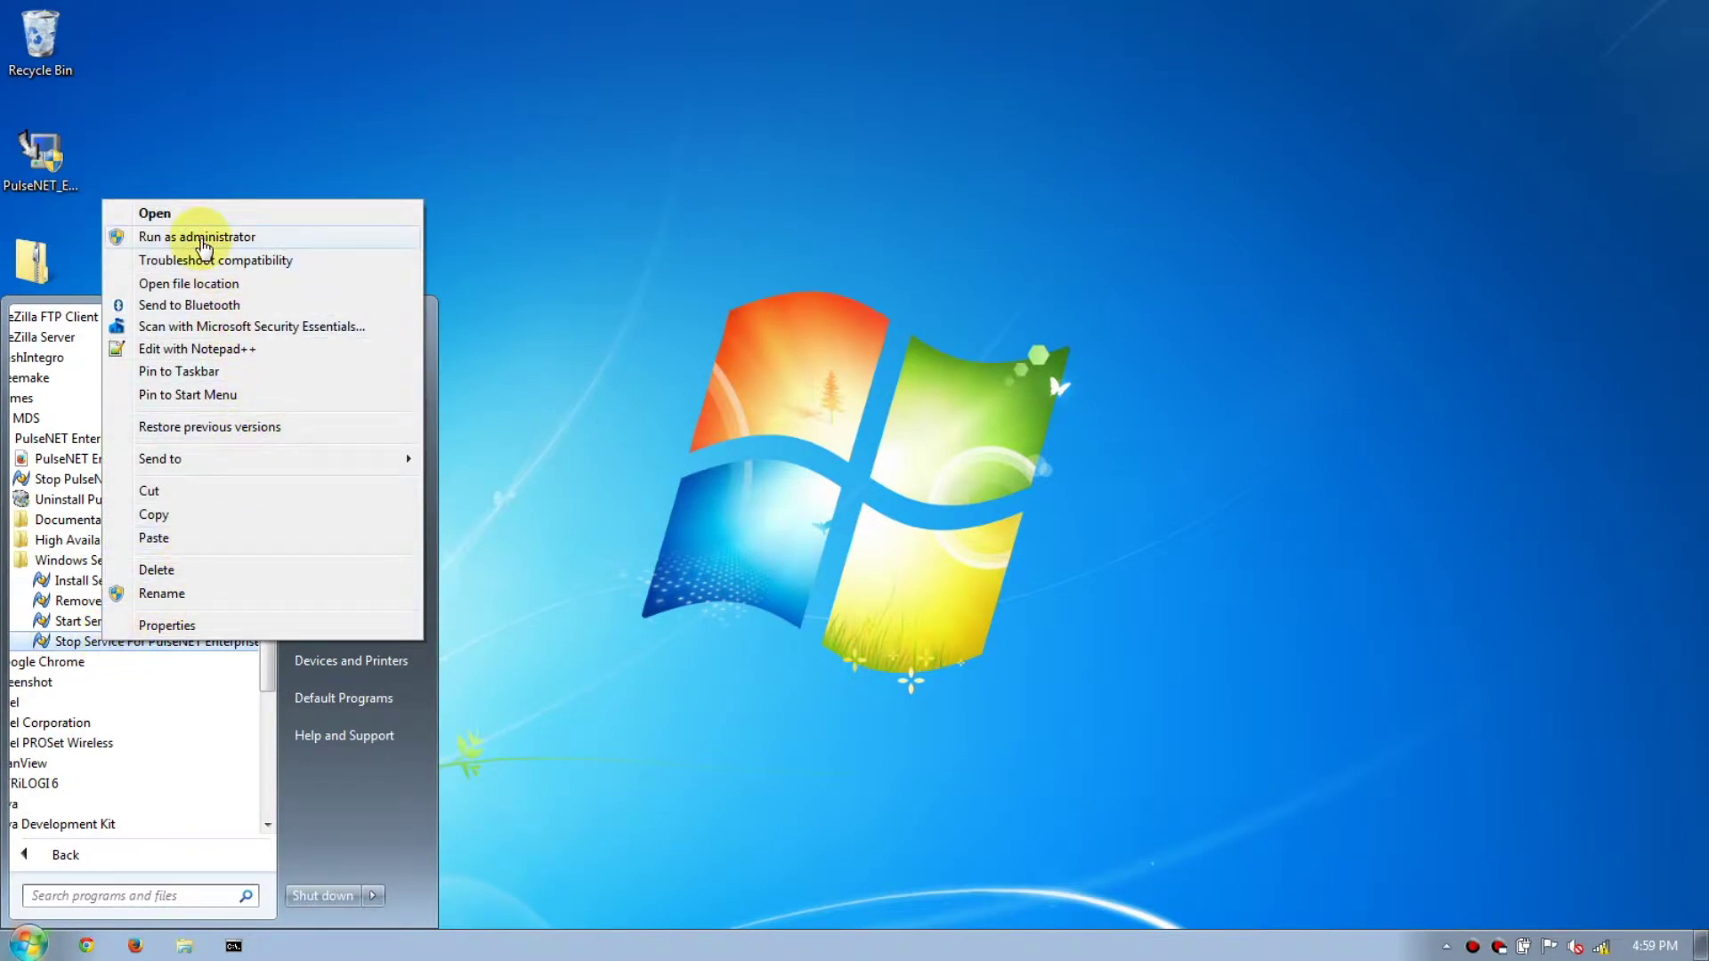
{"action": "left_click", "coordinate": [201, 239]}
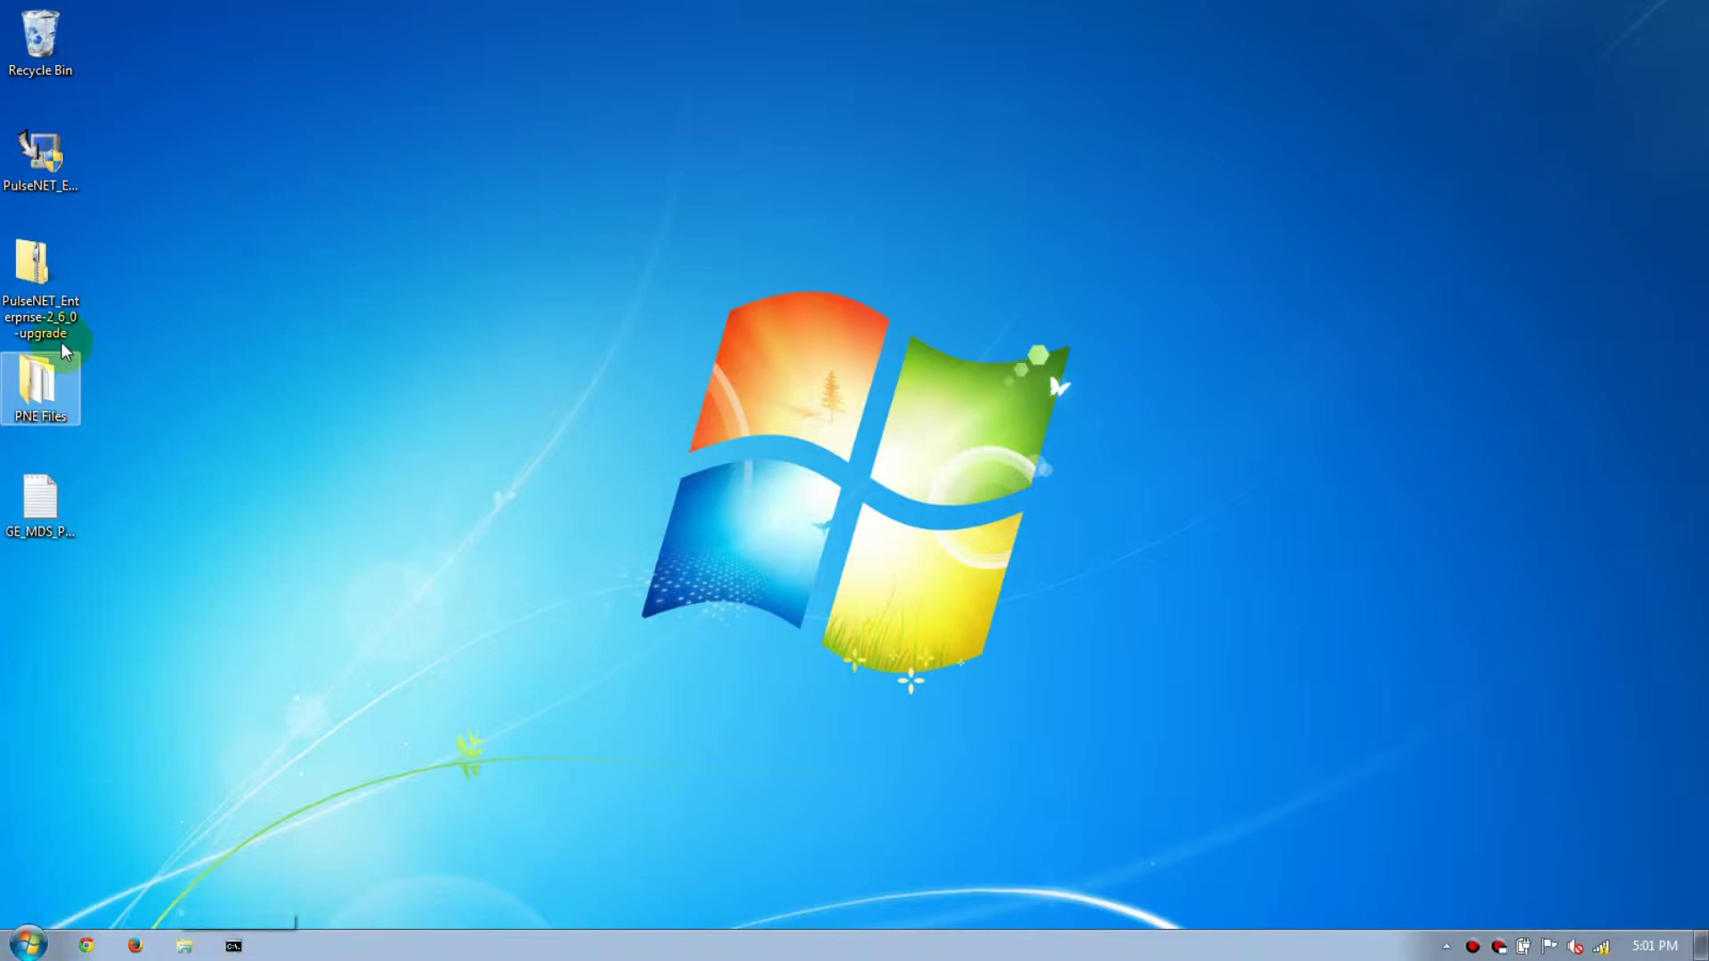
Select the upgrade folder and upgrade.bat in the 2.6.0 package, with Computer snapped alongside.
{"action": "double_click", "coordinate": [33, 267]}
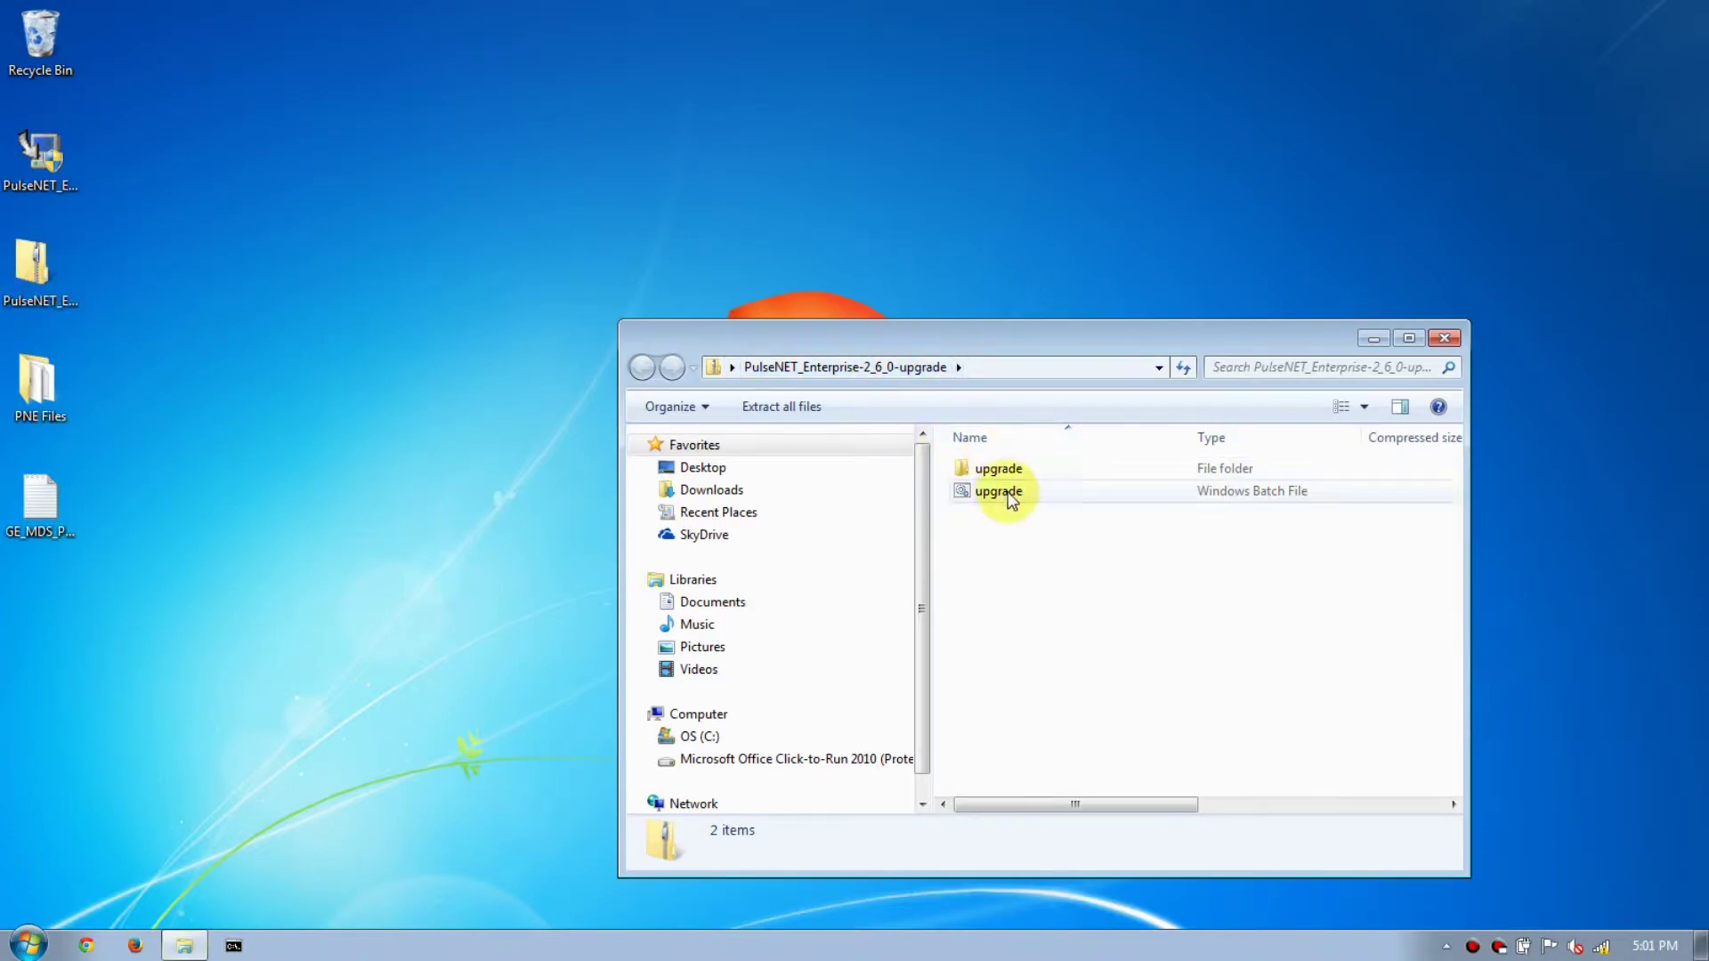
{"action": "left_click_drag", "start_coordinate": [1004, 498], "coordinate": [982, 472]}
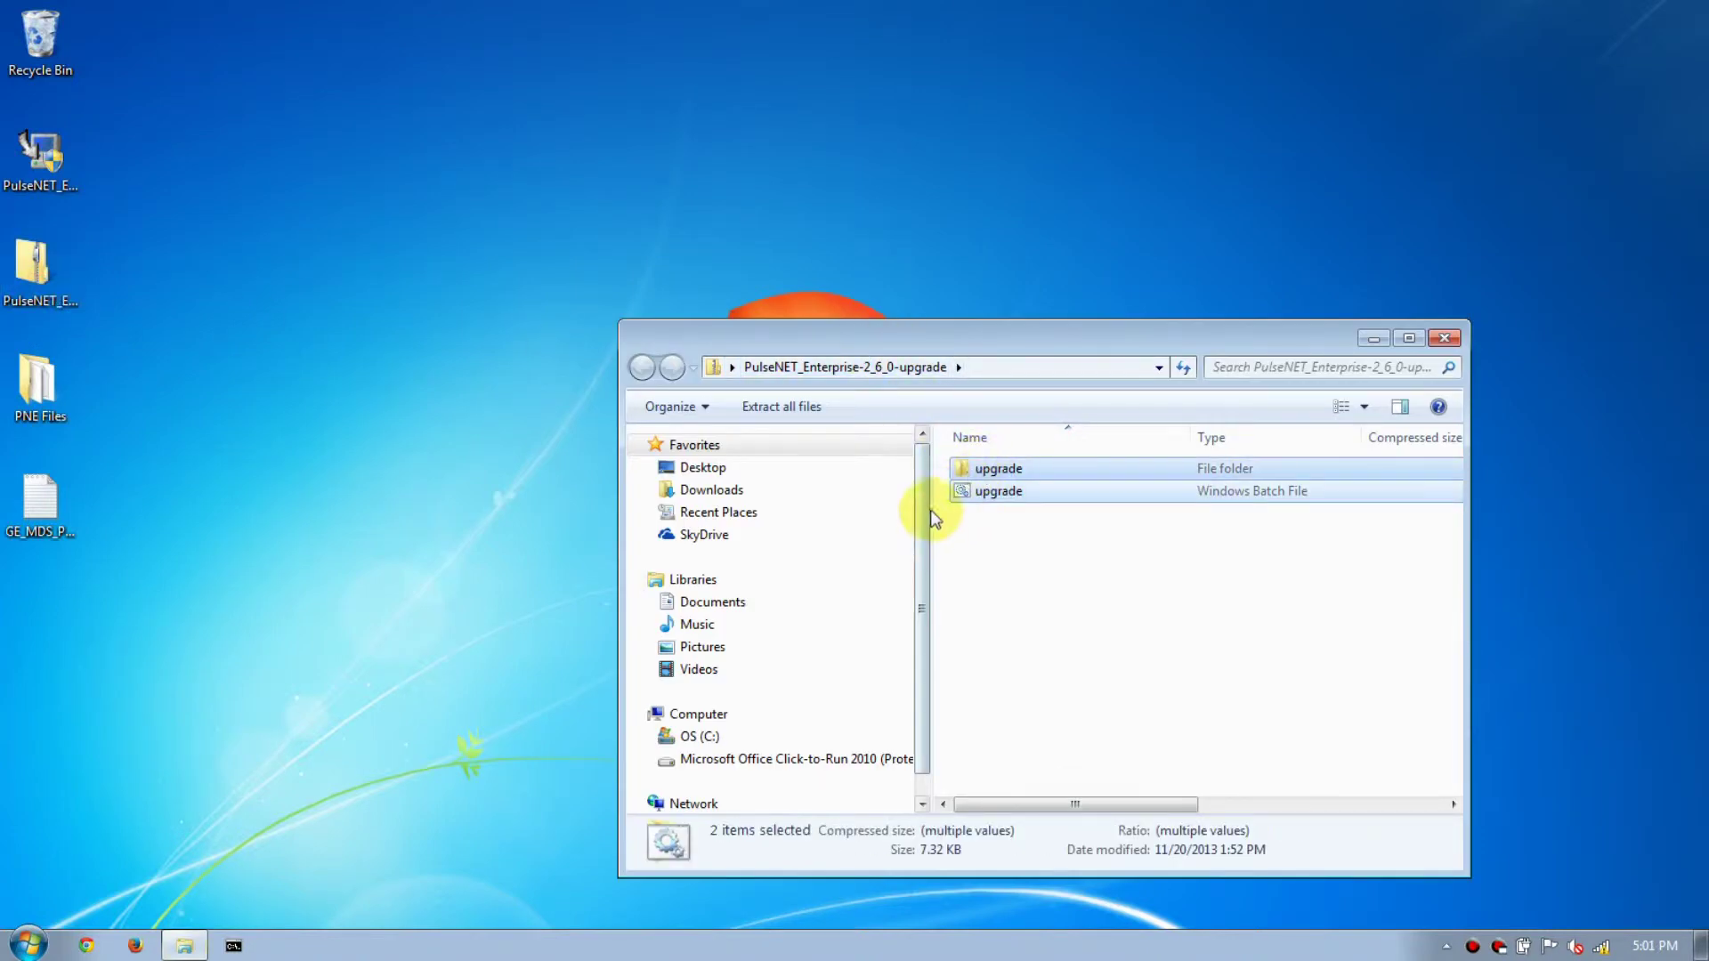
{"action": "key", "text": "super+e"}
{"action": "left_click_drag", "start_coordinate": [1024, 365], "coordinate": [517, 336]}
{"action": "key", "text": "super+Left"}
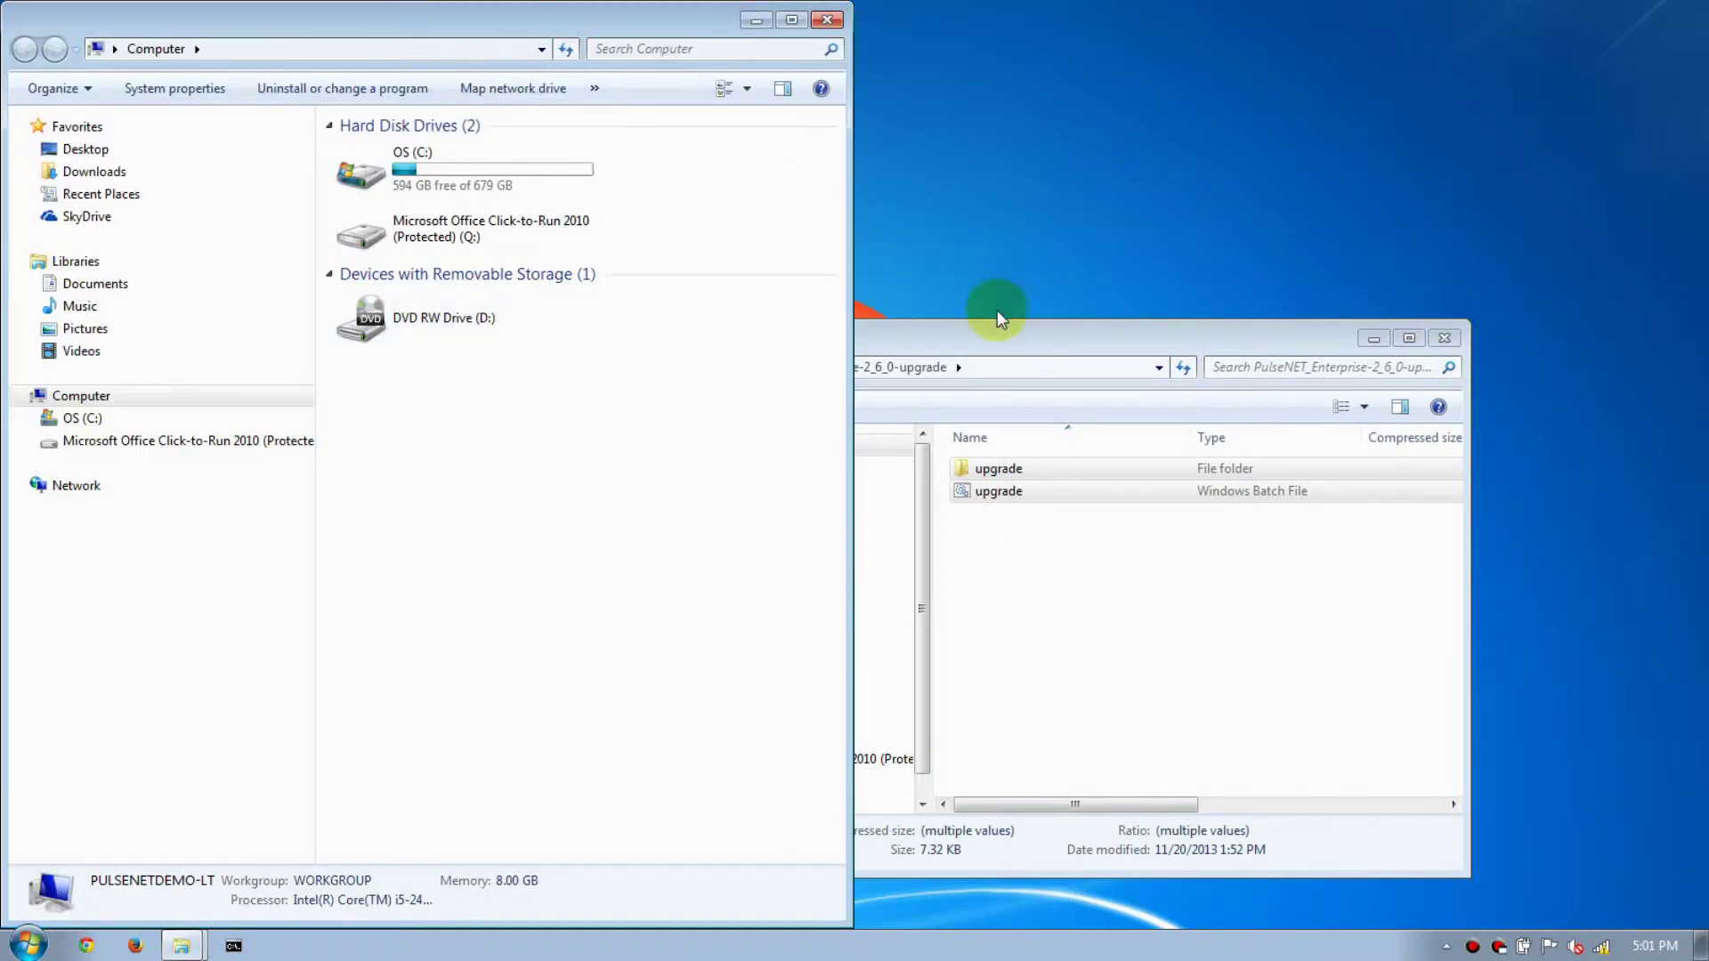
{"action": "left_click", "coordinate": [993, 334]}
{"action": "key", "text": "super+Right"}
Copy both items into C:\GE_MDS\PulseNET, replacing the existing upgrade folder.
{"action": "double_click", "coordinate": [410, 165]}
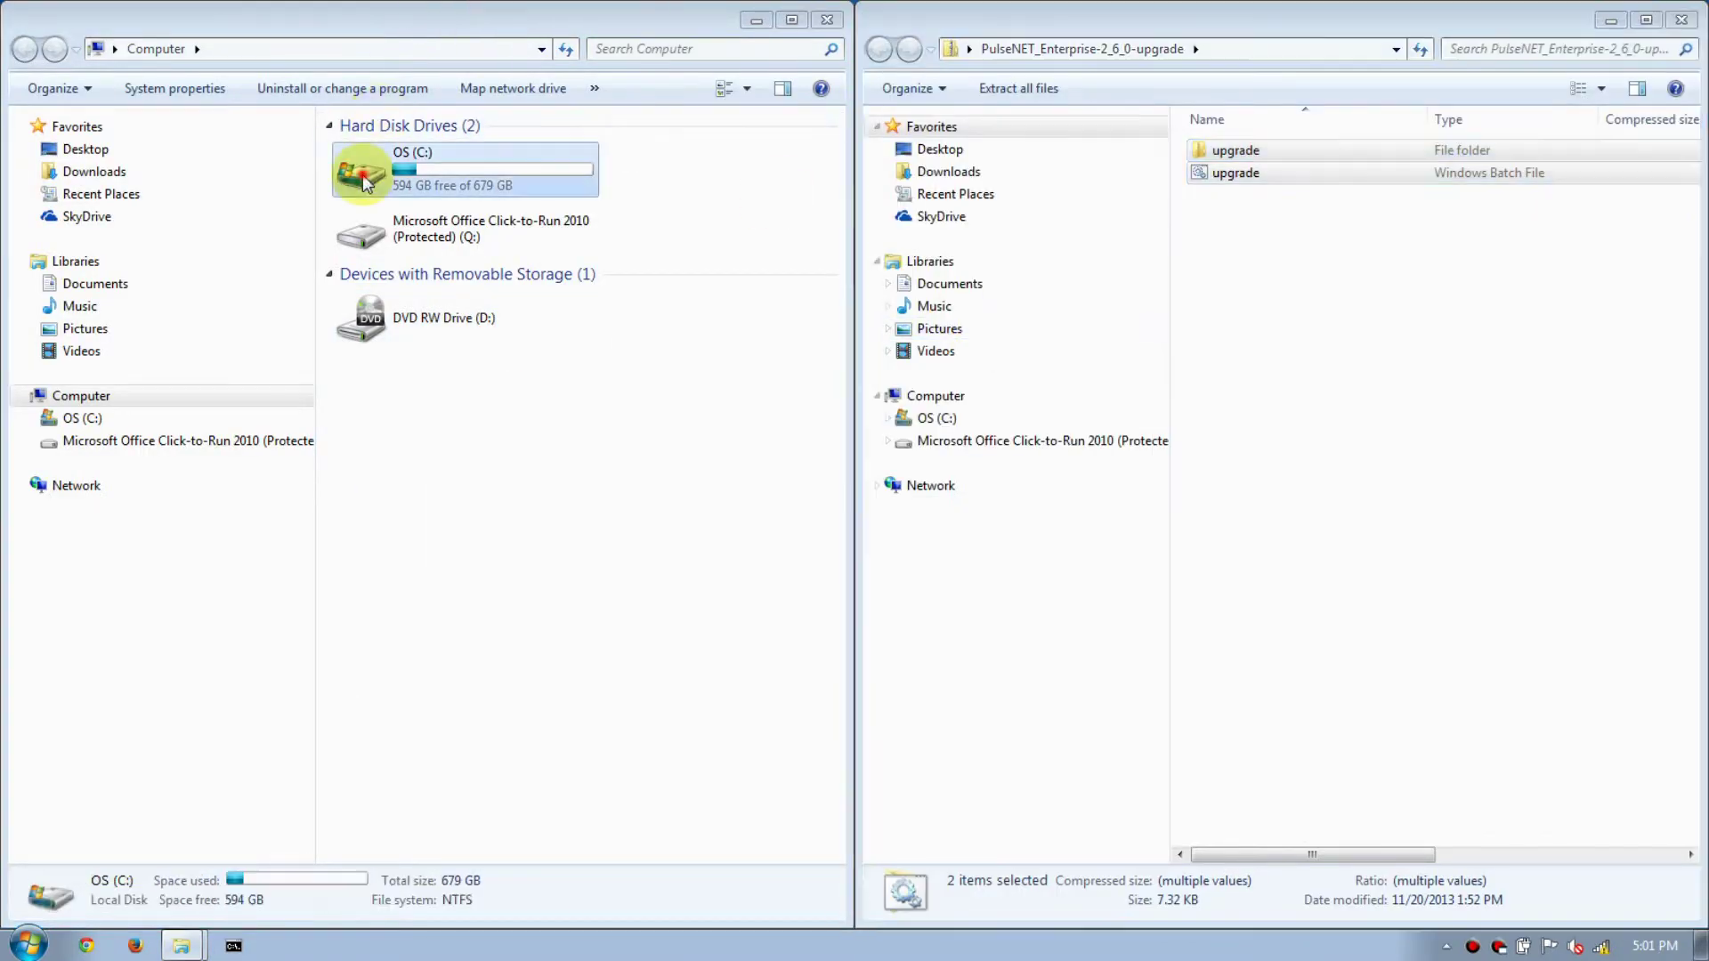
{"action": "left_click", "coordinate": [392, 220]}
{"action": "double_click", "coordinate": [392, 223]}
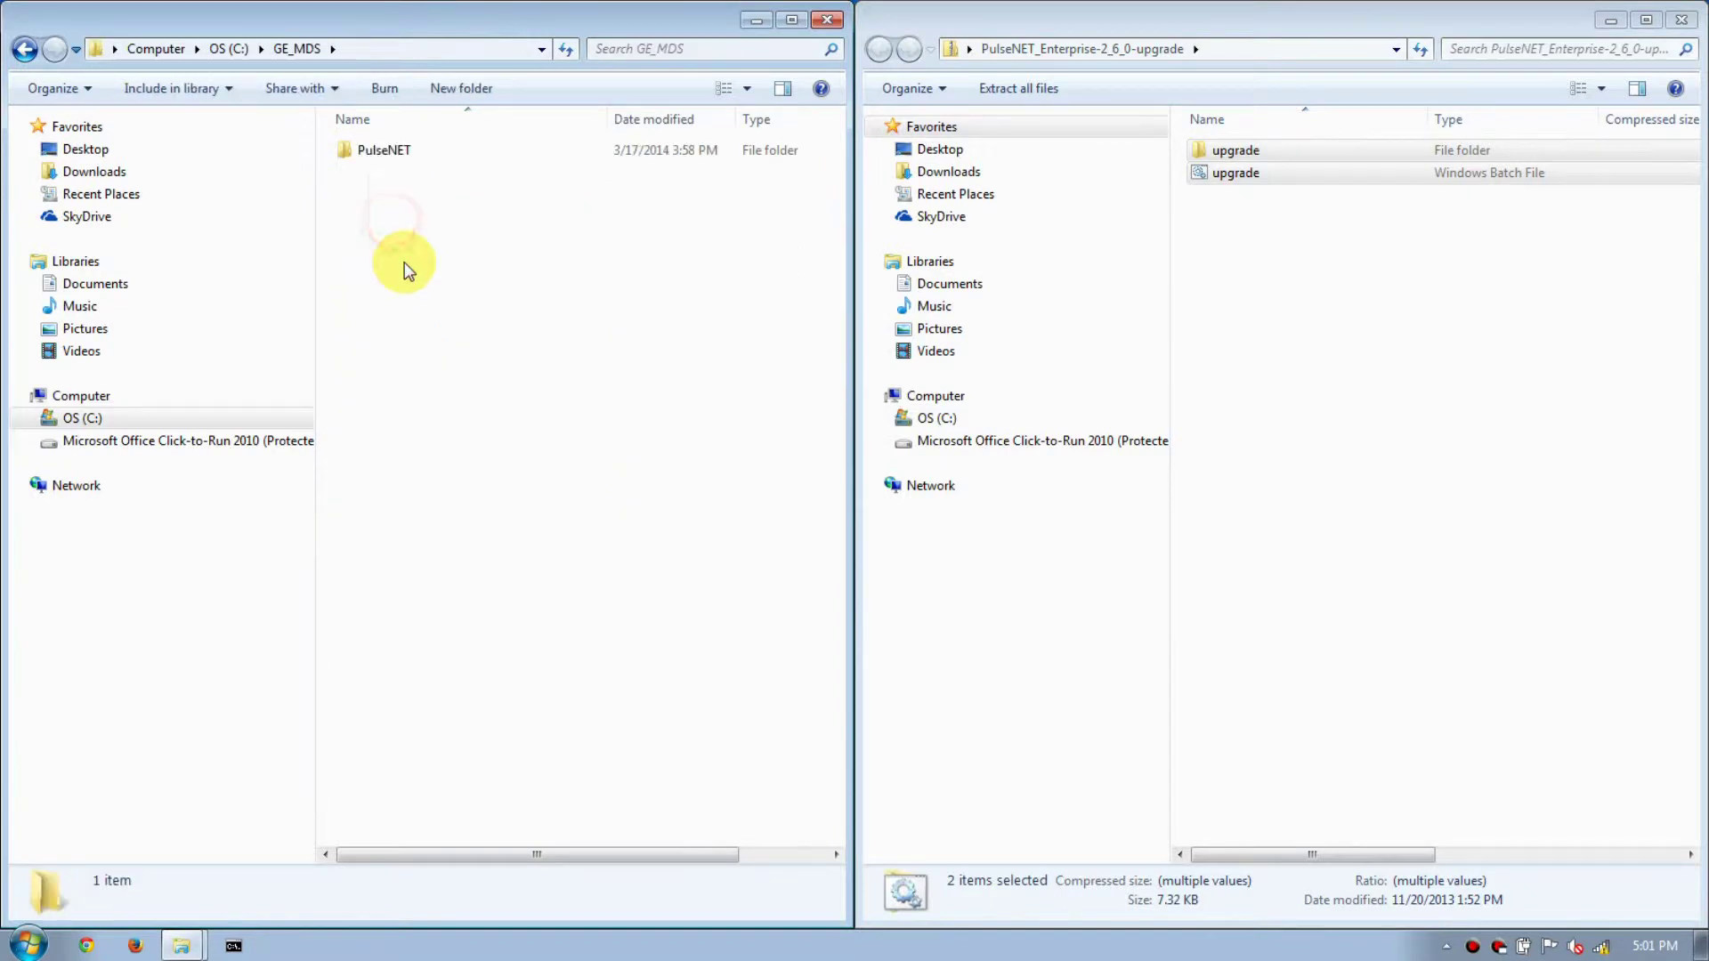
{"action": "double_click", "coordinate": [396, 157]}
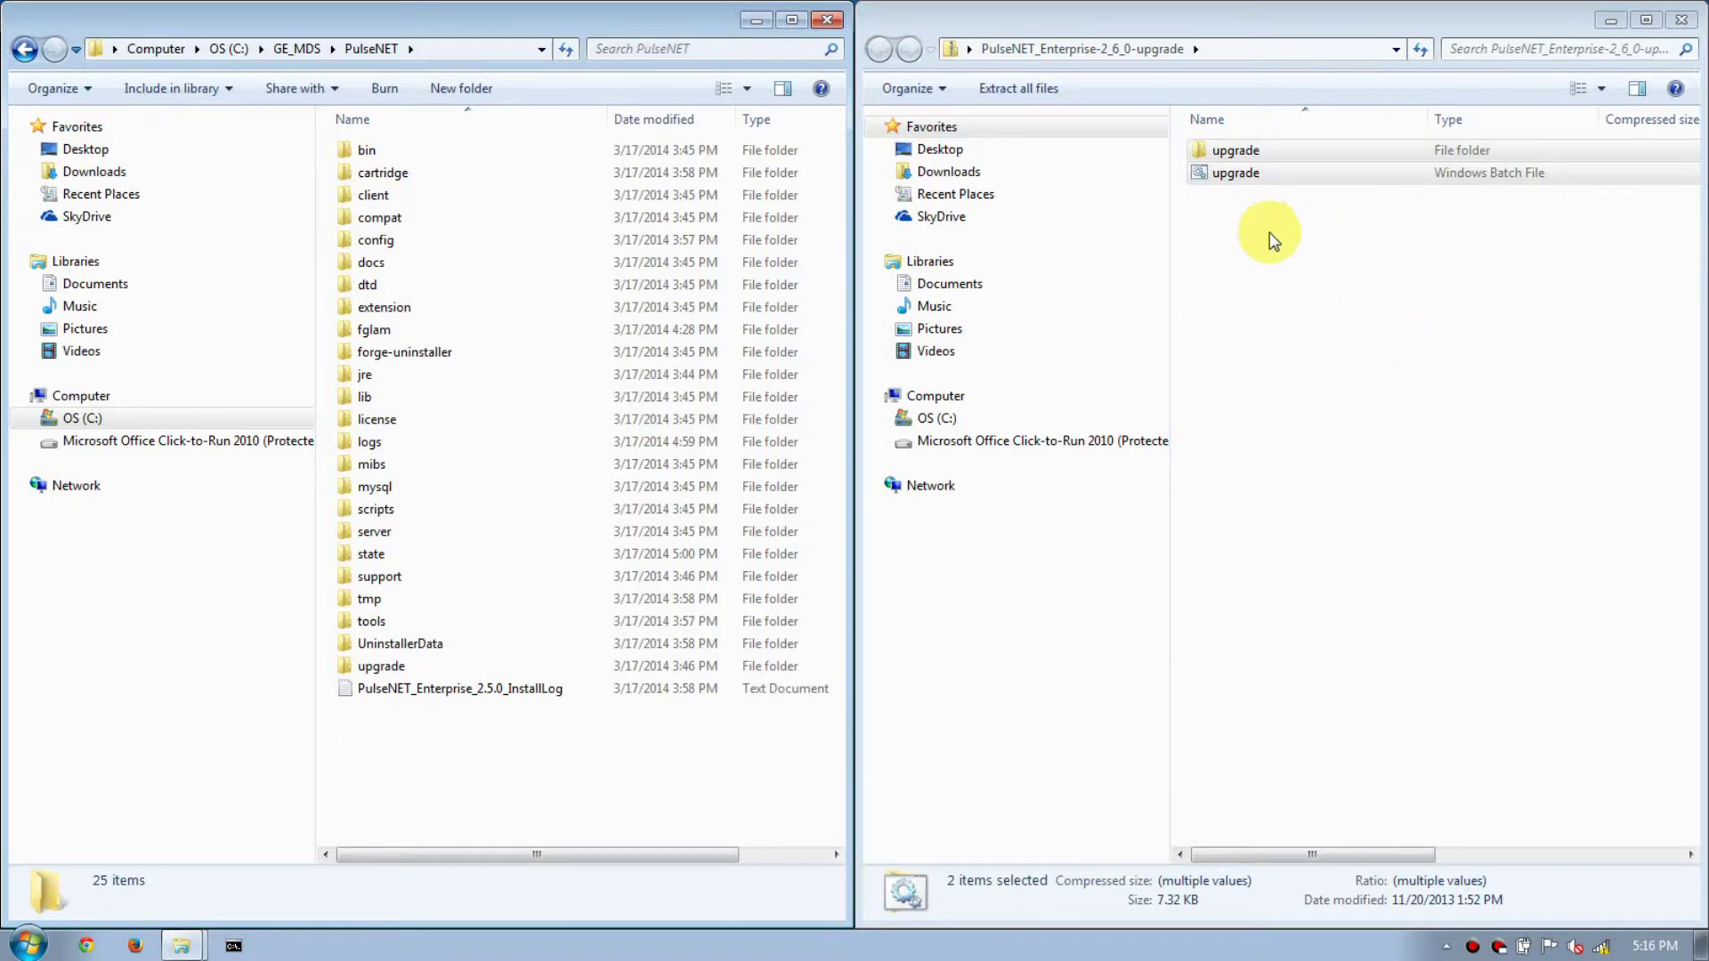
{"action": "left_click_drag", "start_coordinate": [1237, 151], "coordinate": [437, 782]}
{"action": "left_click", "coordinate": [832, 673]}
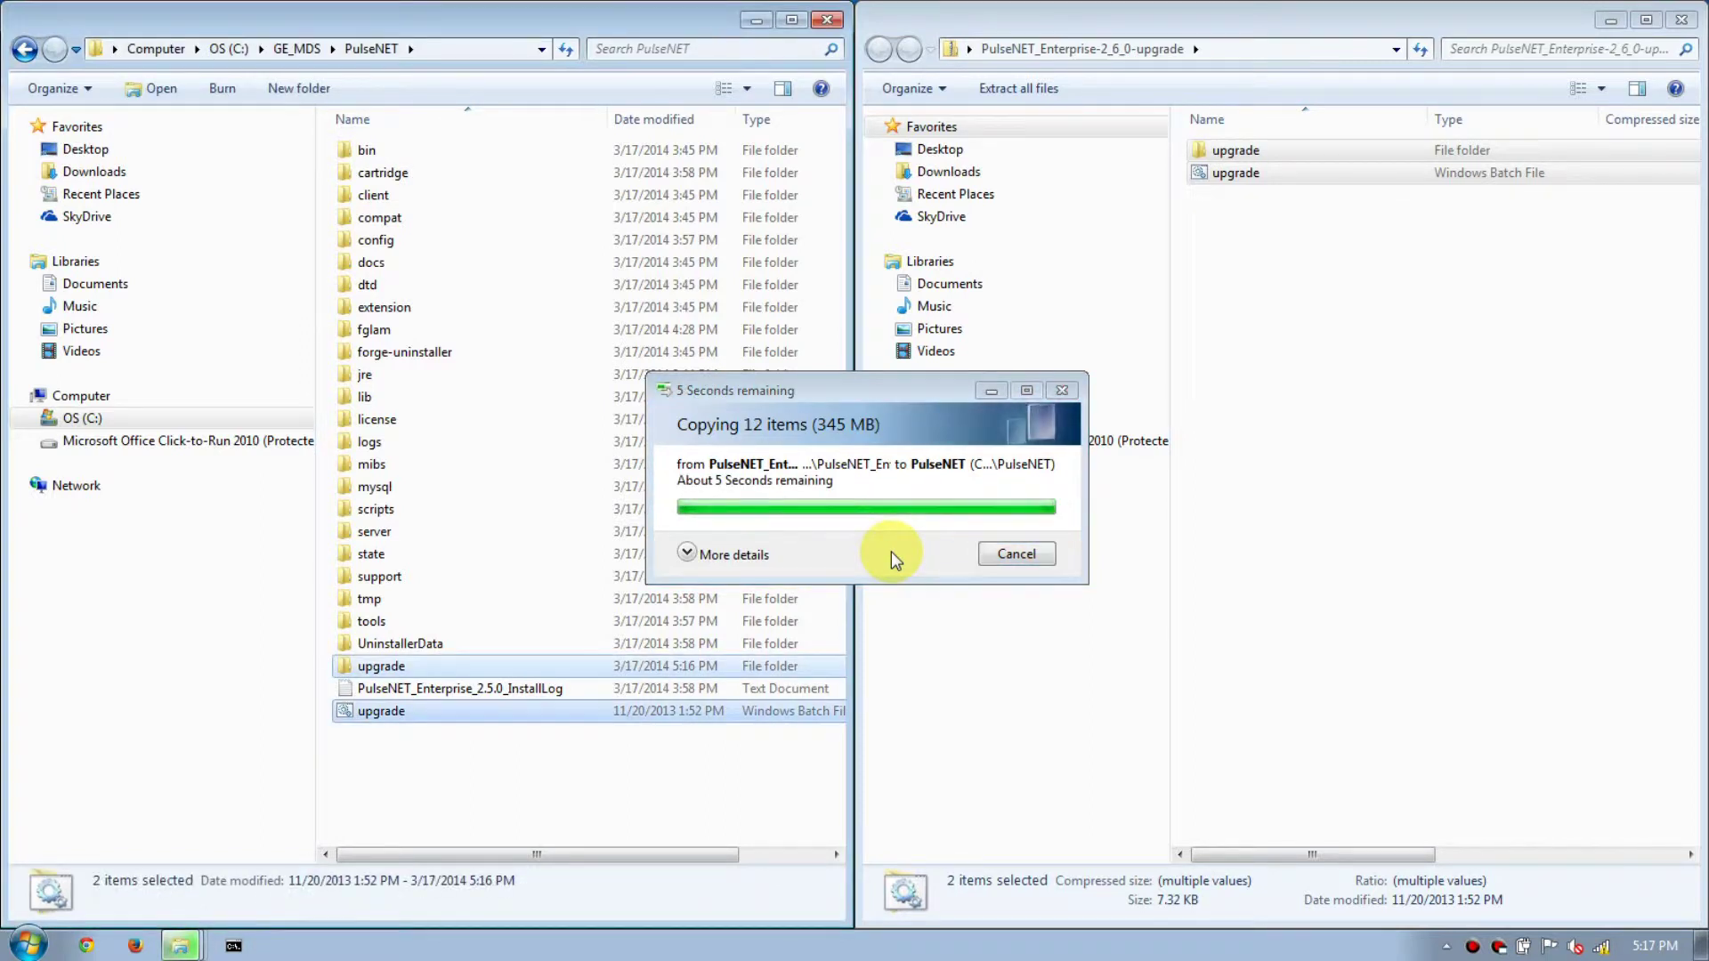
{"action": "left_click", "coordinate": [559, 748]}
Launch Command Prompt as administrator and widen its window.
{"action": "right_click", "coordinate": [232, 947], "text": "shift"}
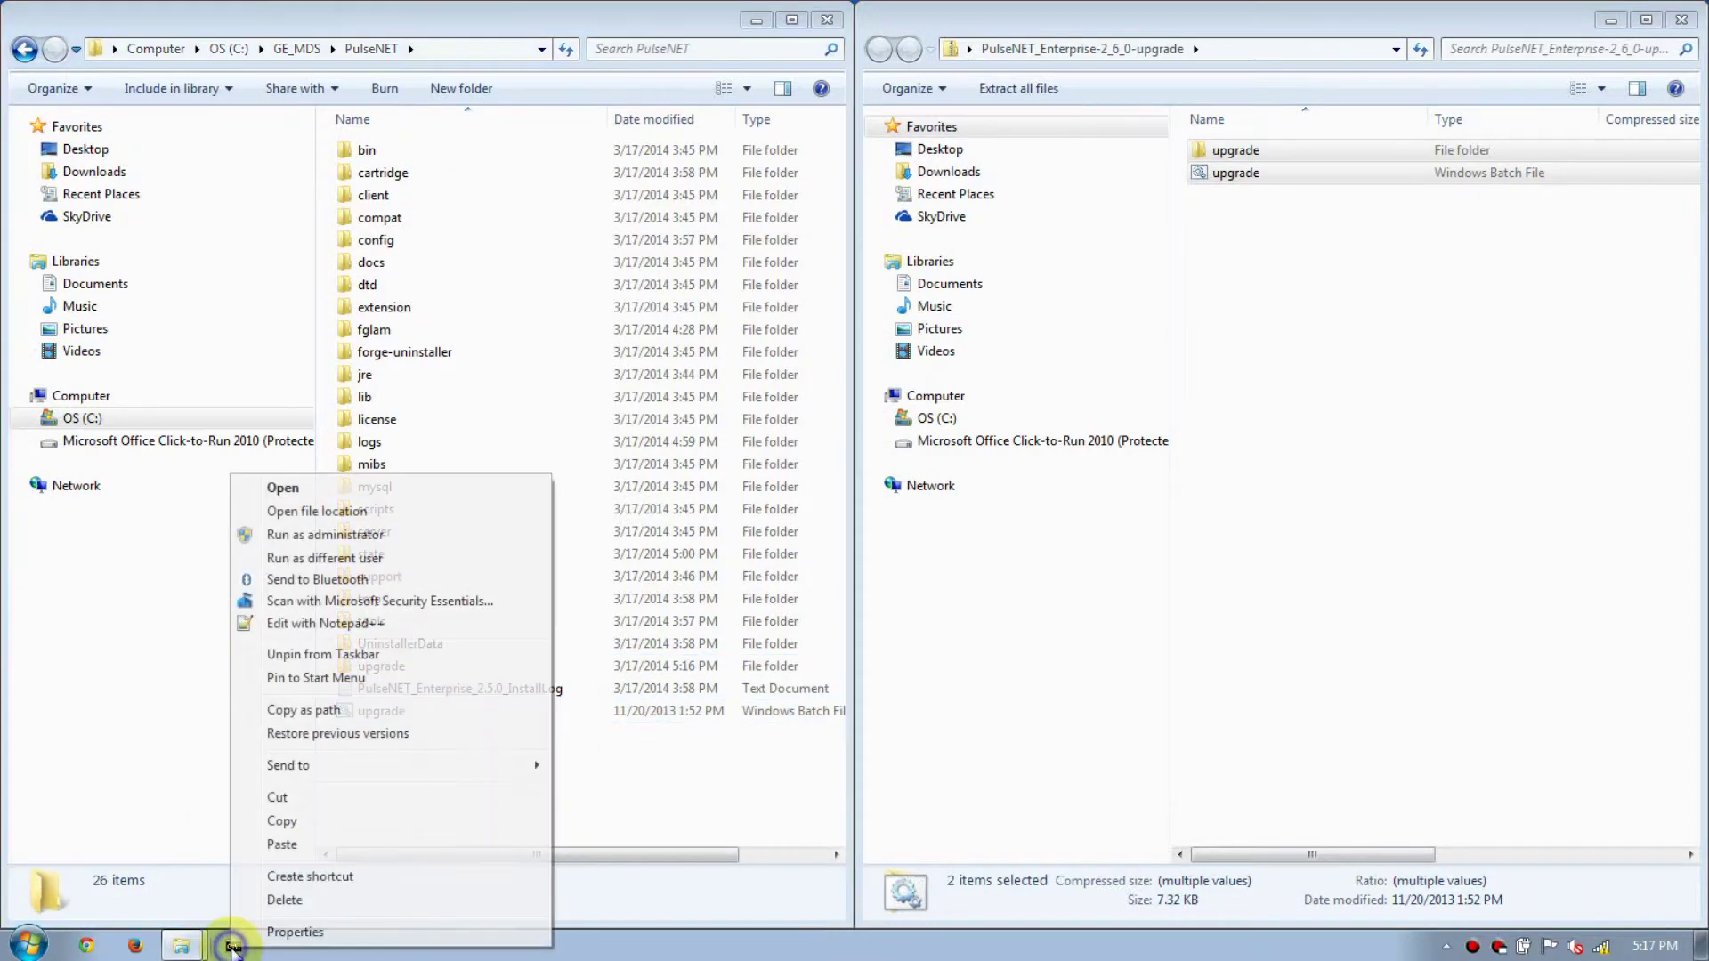
{"action": "left_click", "coordinate": [299, 535]}
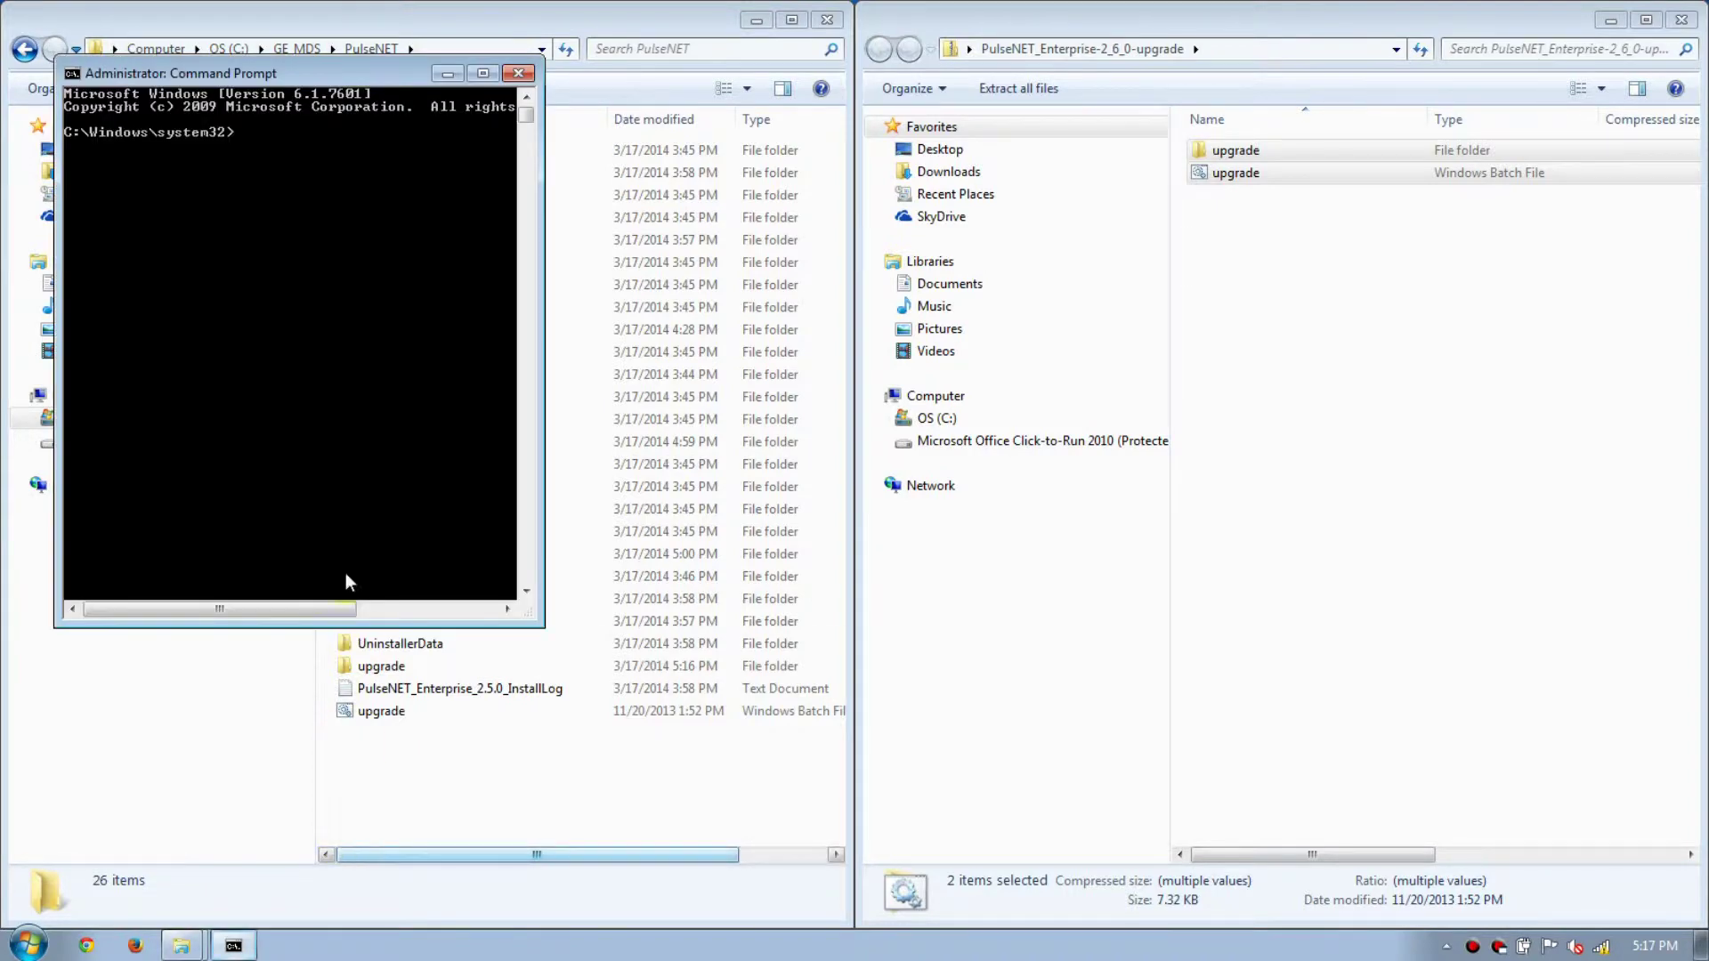
{"action": "left_click_drag", "start_coordinate": [540, 129], "coordinate": [770, 134]}
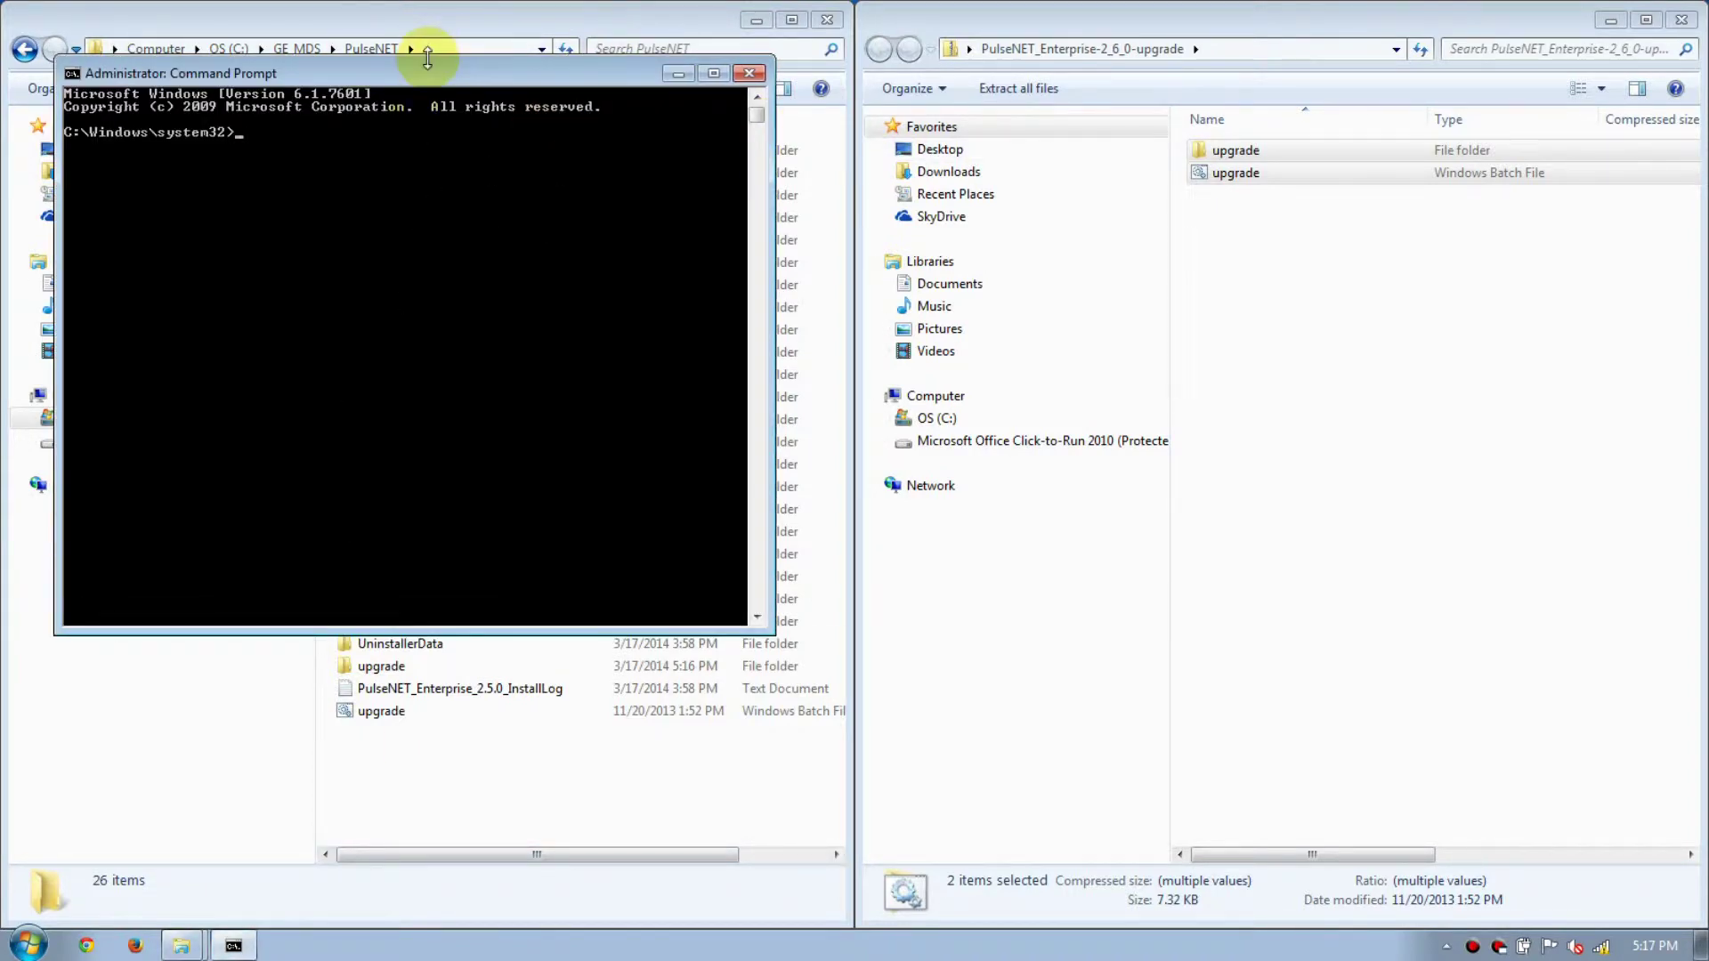
Change to C:\GE_MDS\PulseNET and run upgrade.bat.
{"action": "type", "text": "cd"}
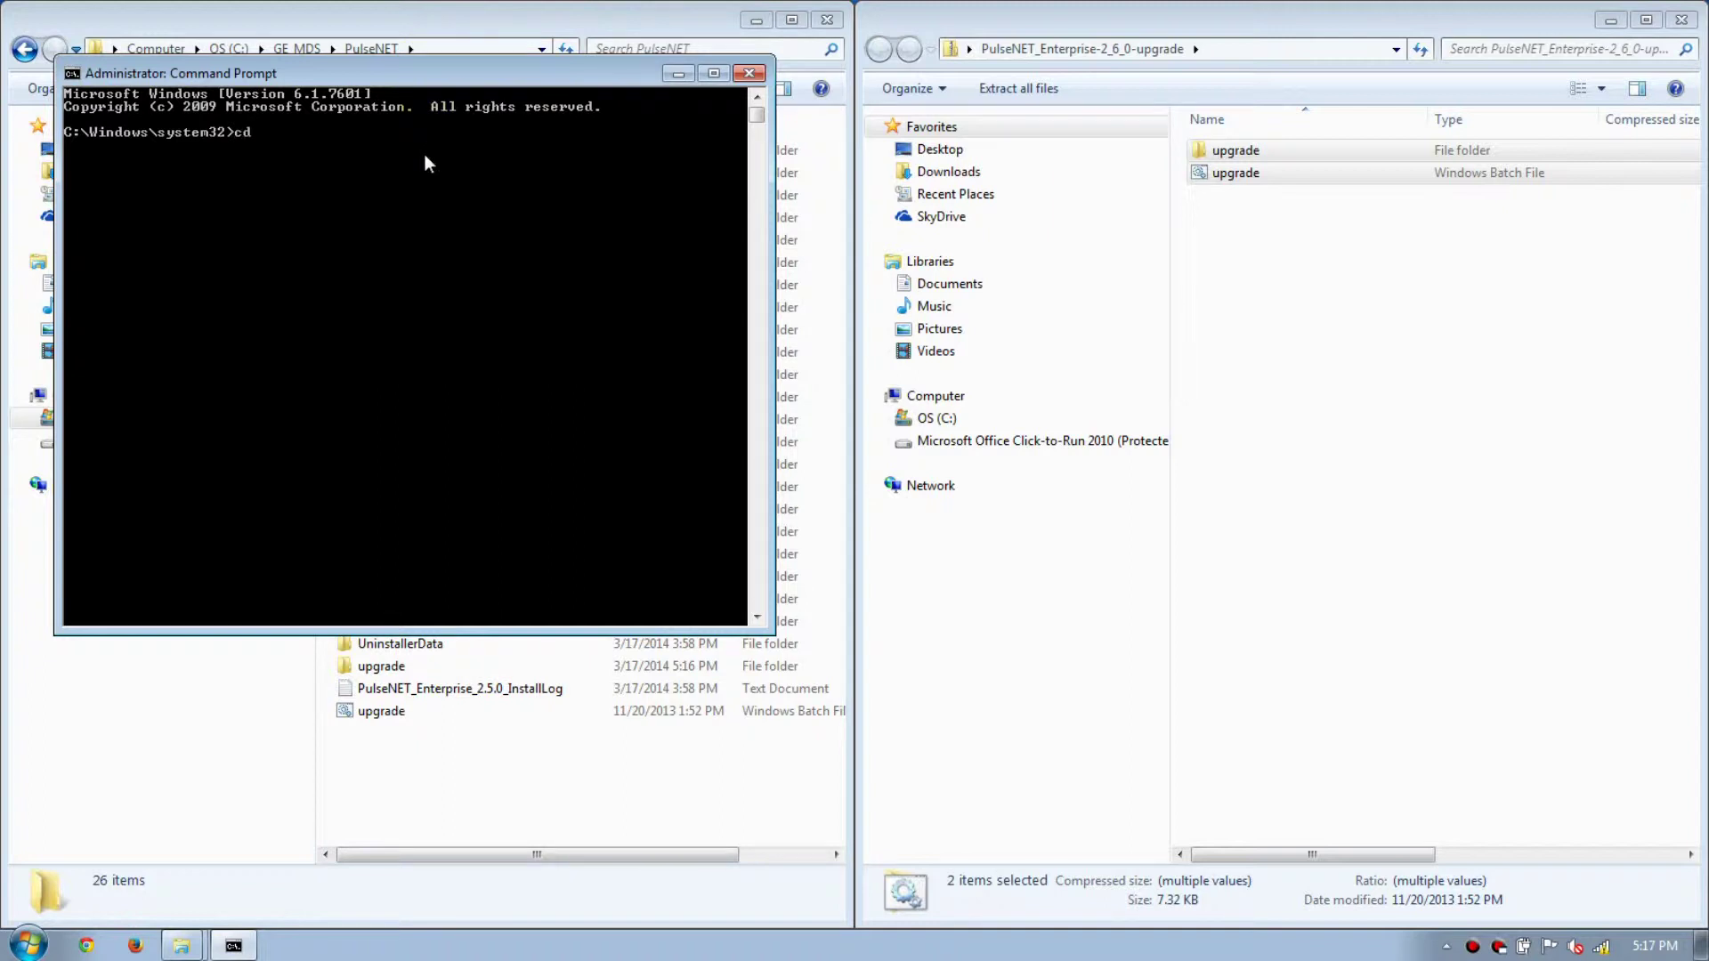
{"action": "type", "text": " .."}
{"action": "key", "text": "Return"}
{"action": "type", "text": "cd .."}
{"action": "key", "text": "Return"}
{"action": "type", "text": "cd GE_MDS\\PulseNET"}
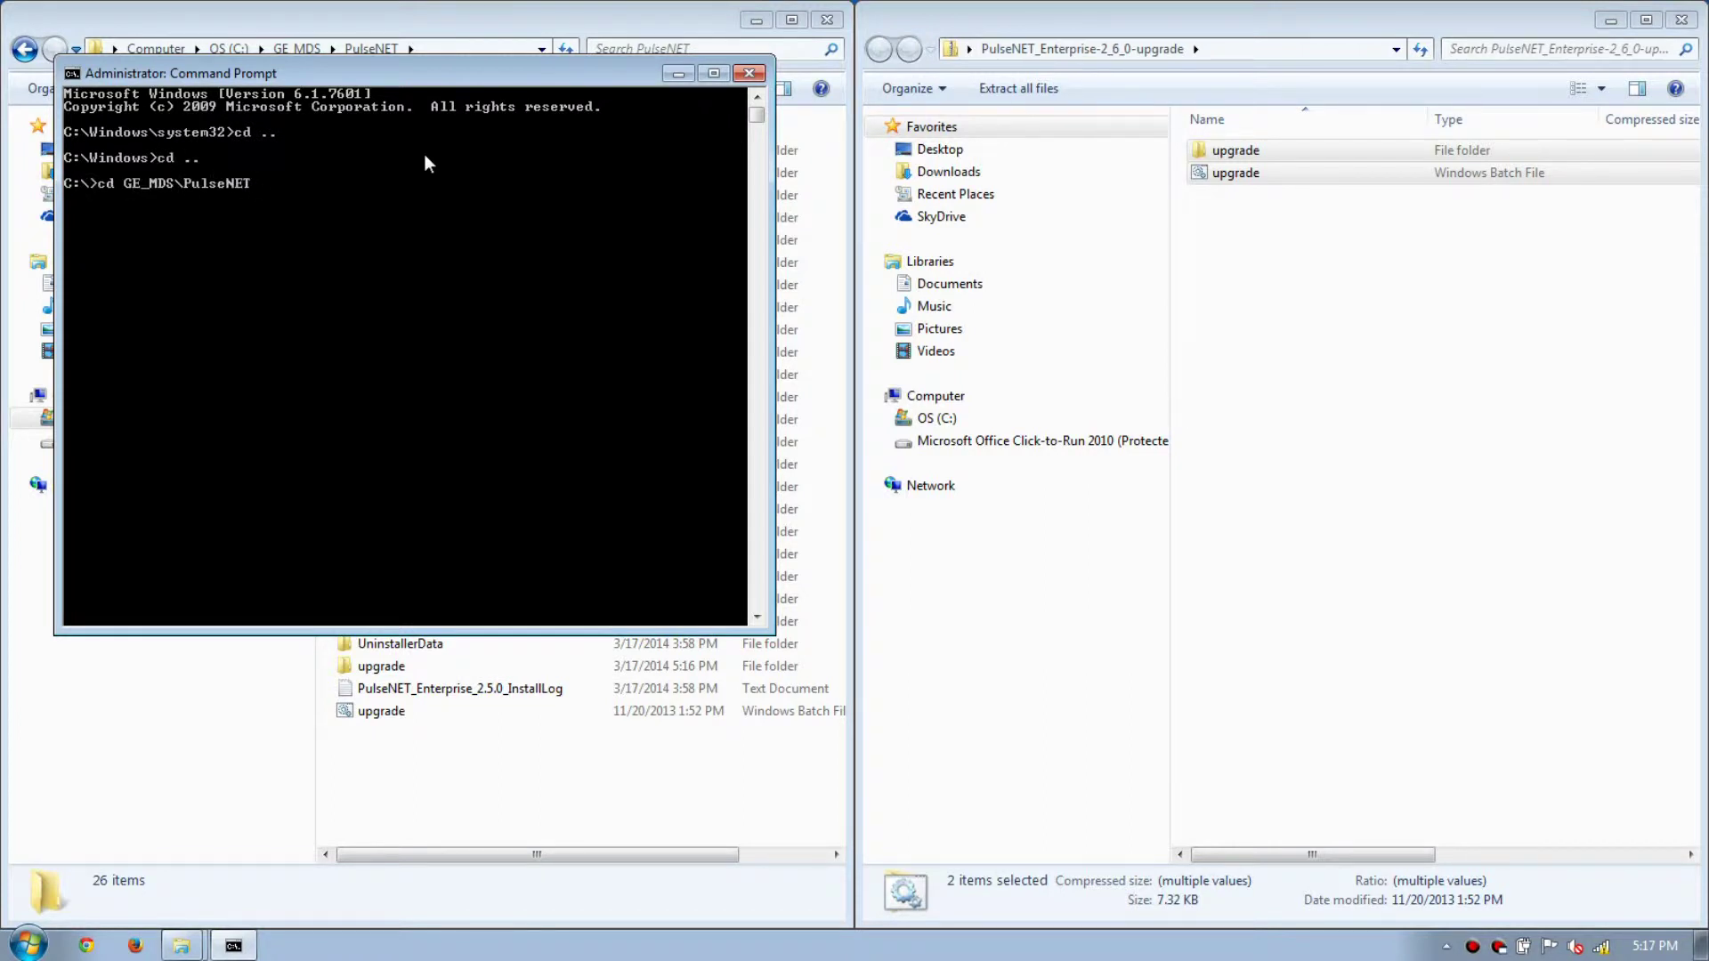
{"action": "type", "text": "\\"}
{"action": "key", "text": "Return"}
{"action": "type", "text": "upgrade.bat"}
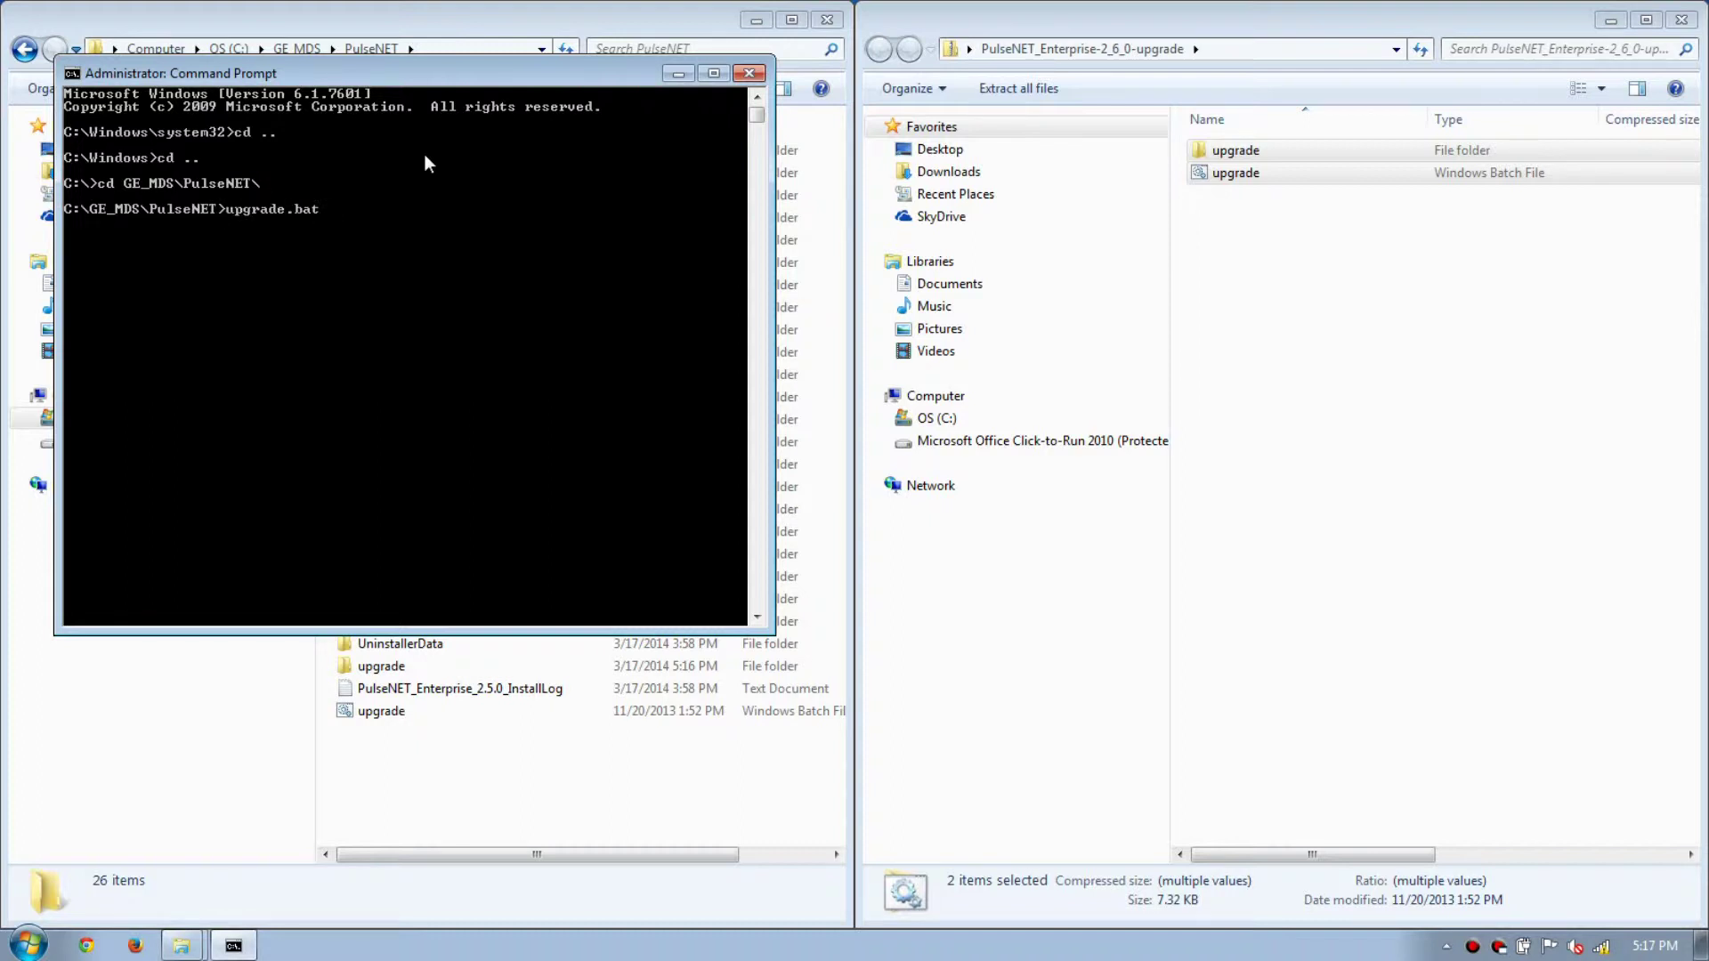
{"action": "key", "text": "Return"}
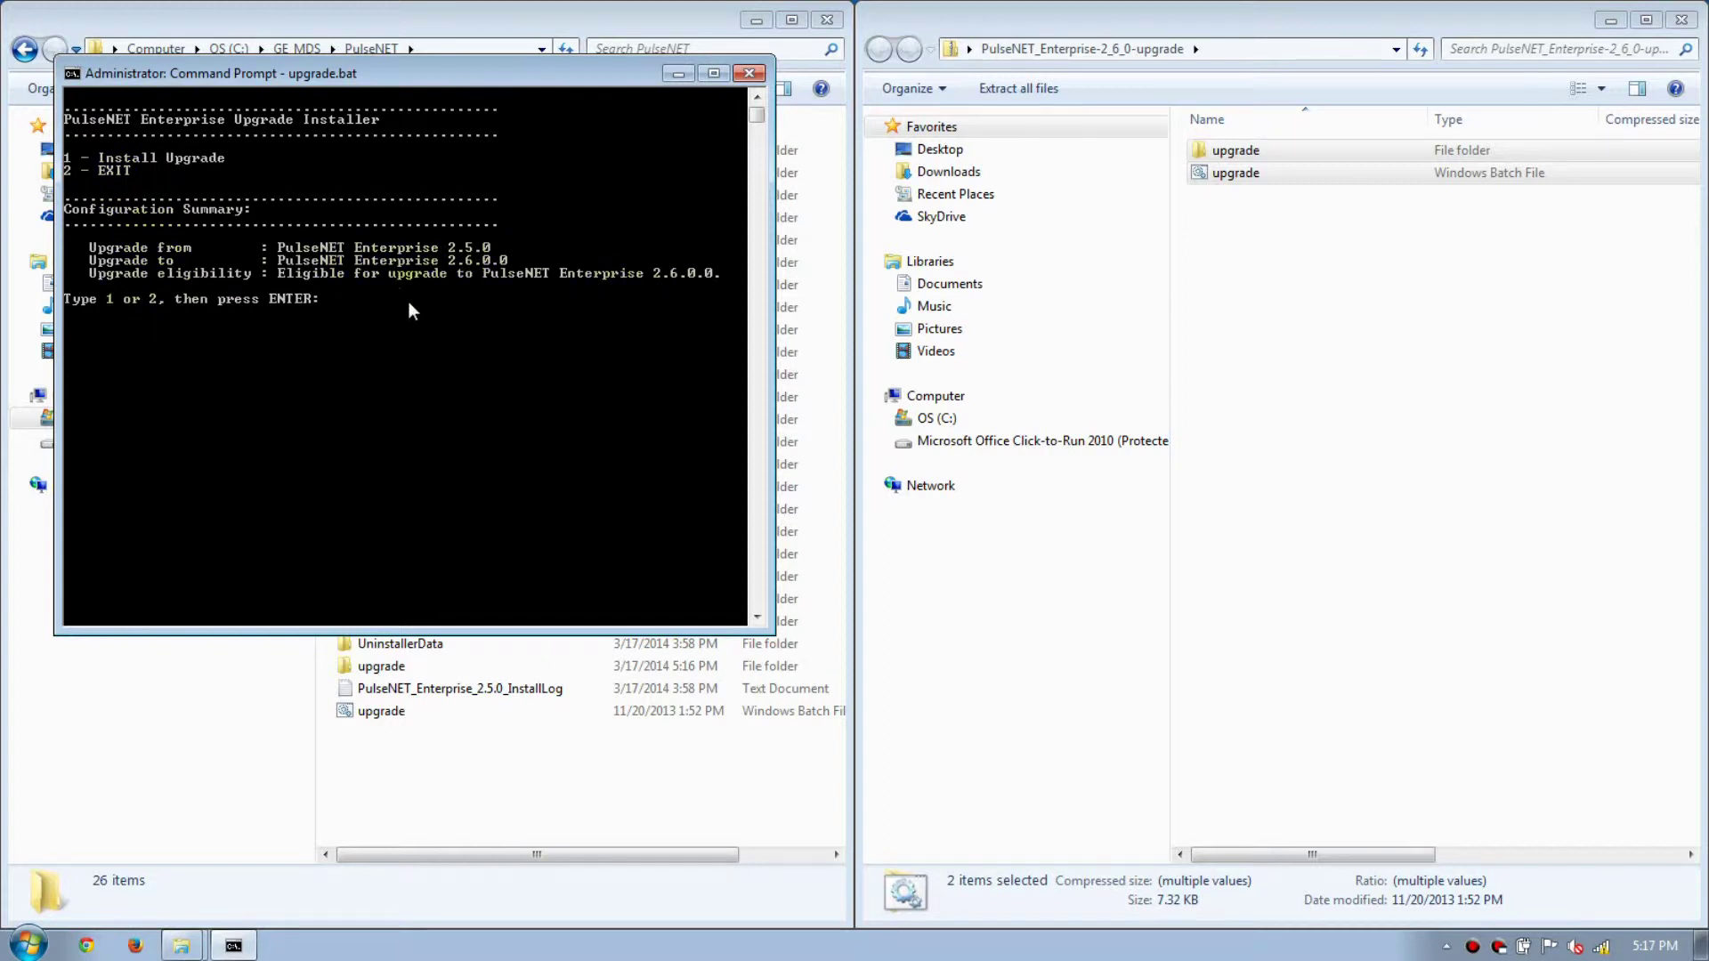
Choose option 1 to install the 2.6.0.0 upgrade, then exit the installer.
{"action": "type", "text": "1"}
{"action": "key", "text": "Return"}
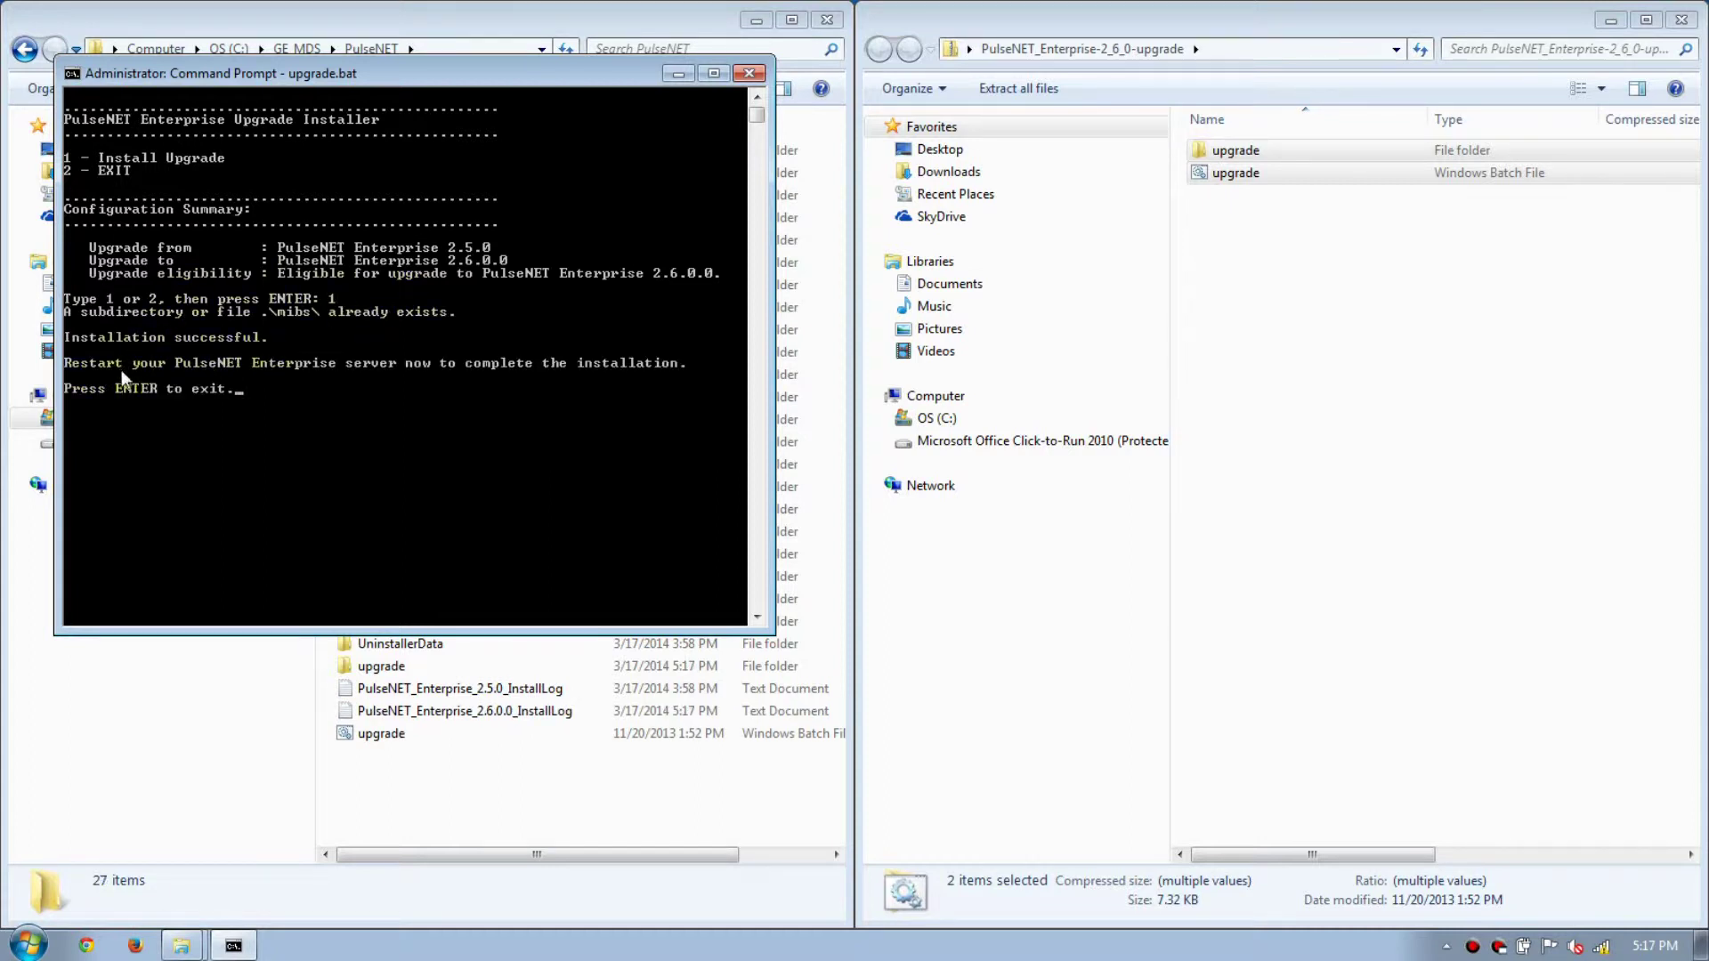
{"action": "key", "text": "Return"}
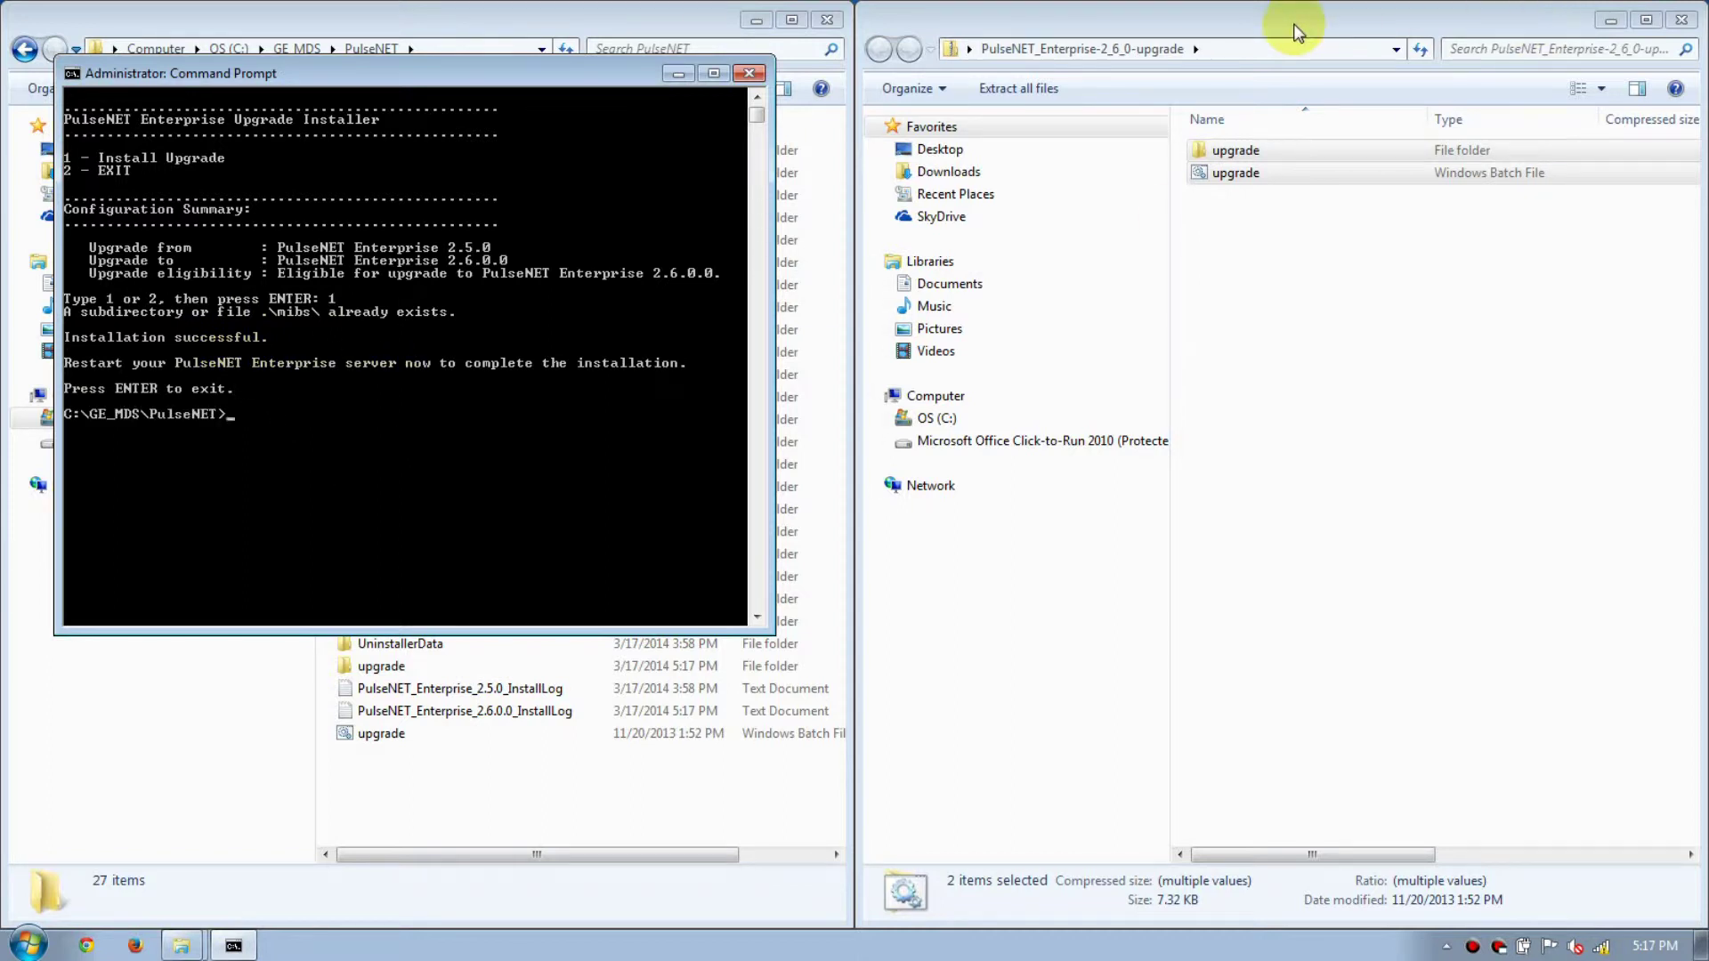
Close both Explorer windows and the Command Prompt.
{"action": "left_click", "coordinate": [1679, 20]}
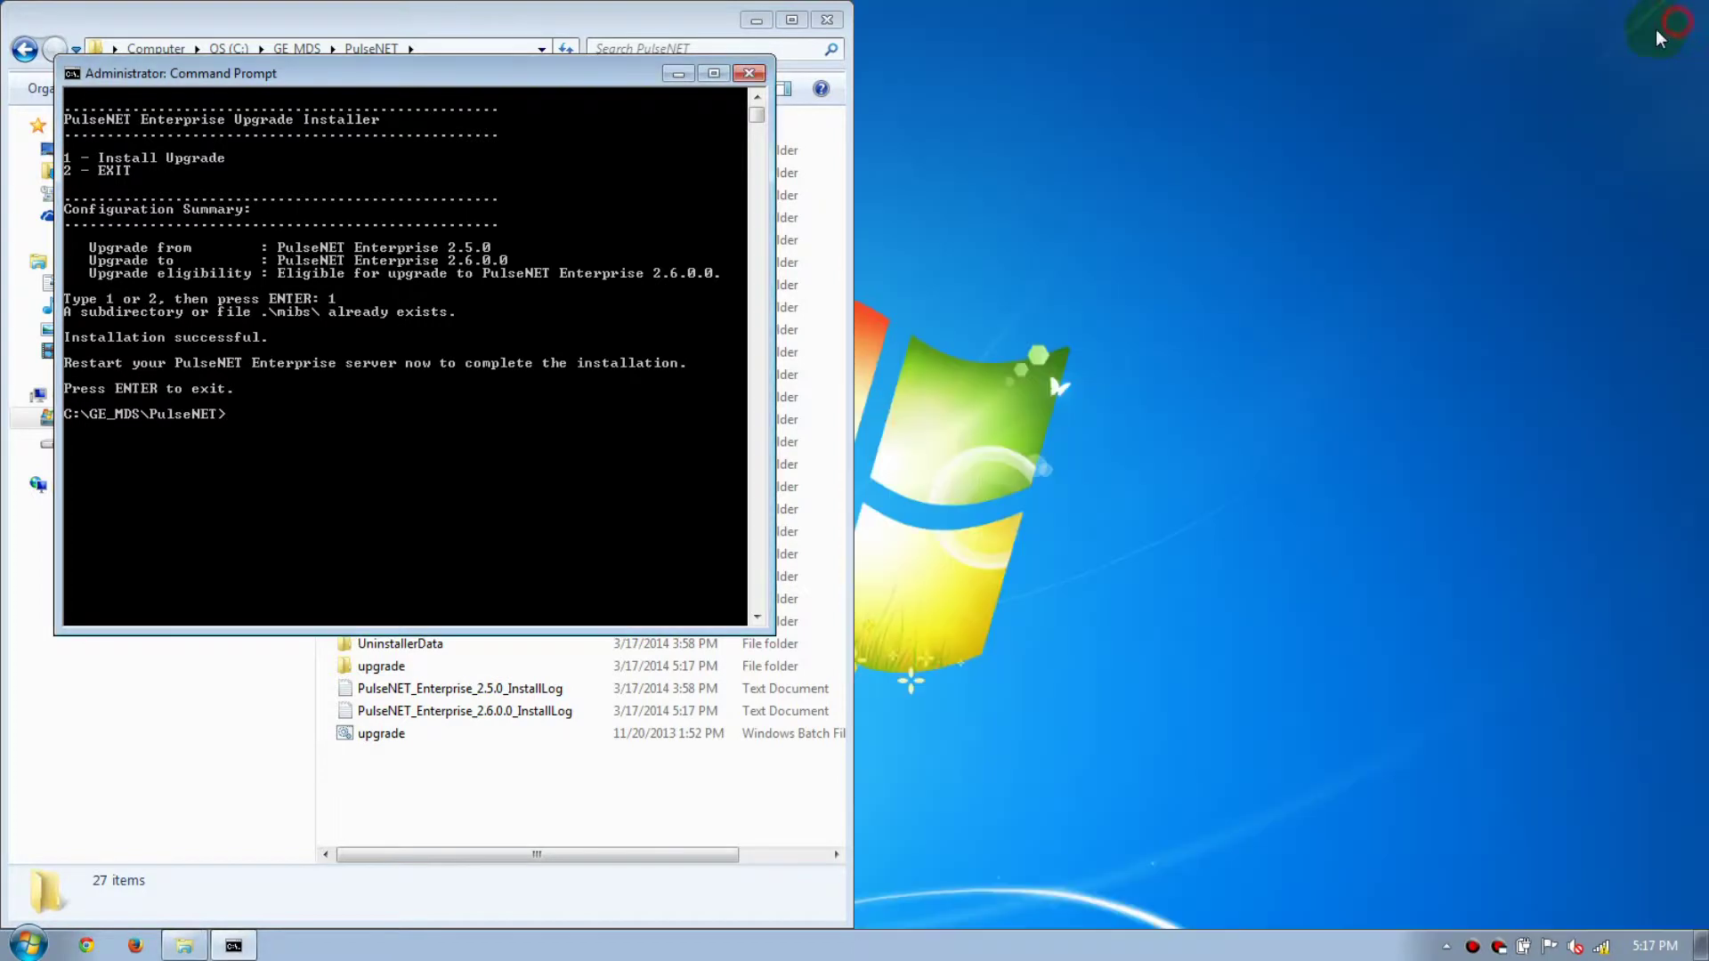
{"action": "left_click", "coordinate": [827, 20]}
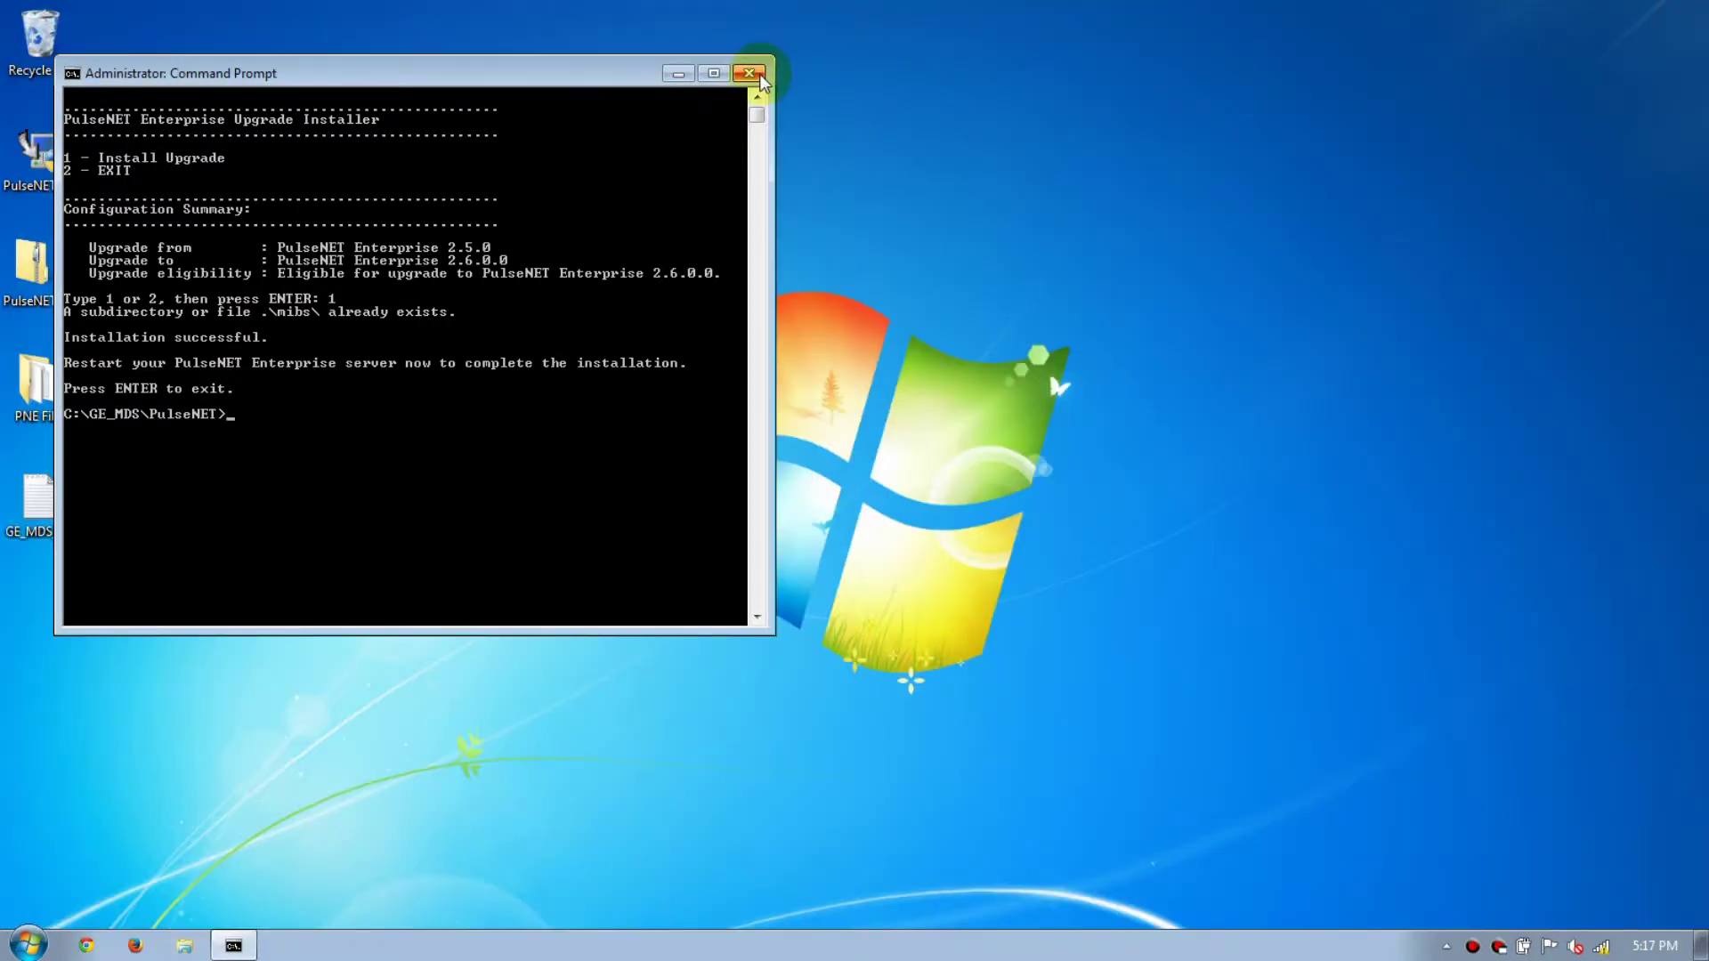
{"action": "left_click", "coordinate": [749, 73]}
Run the PulseNET Enterprise Start Service shortcut as administrator from the Start menu.
{"action": "left_click", "coordinate": [29, 943]}
{"action": "left_click", "coordinate": [58, 856]}
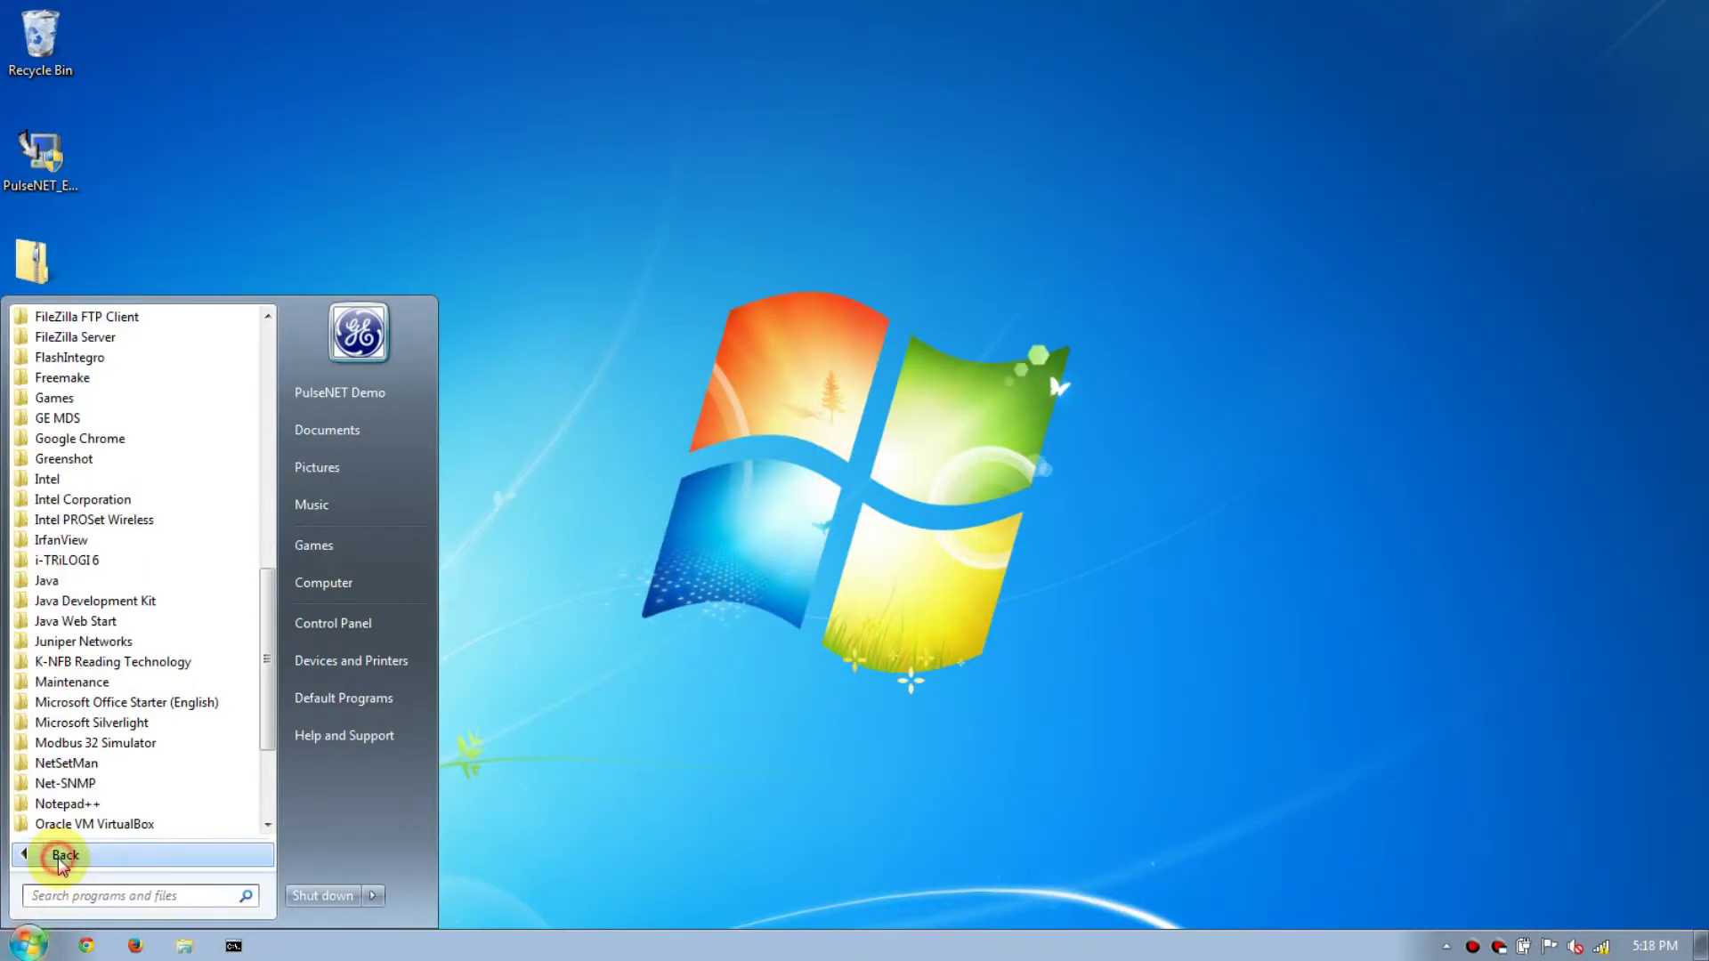
{"action": "left_click", "coordinate": [71, 418]}
{"action": "left_click", "coordinate": [86, 439]}
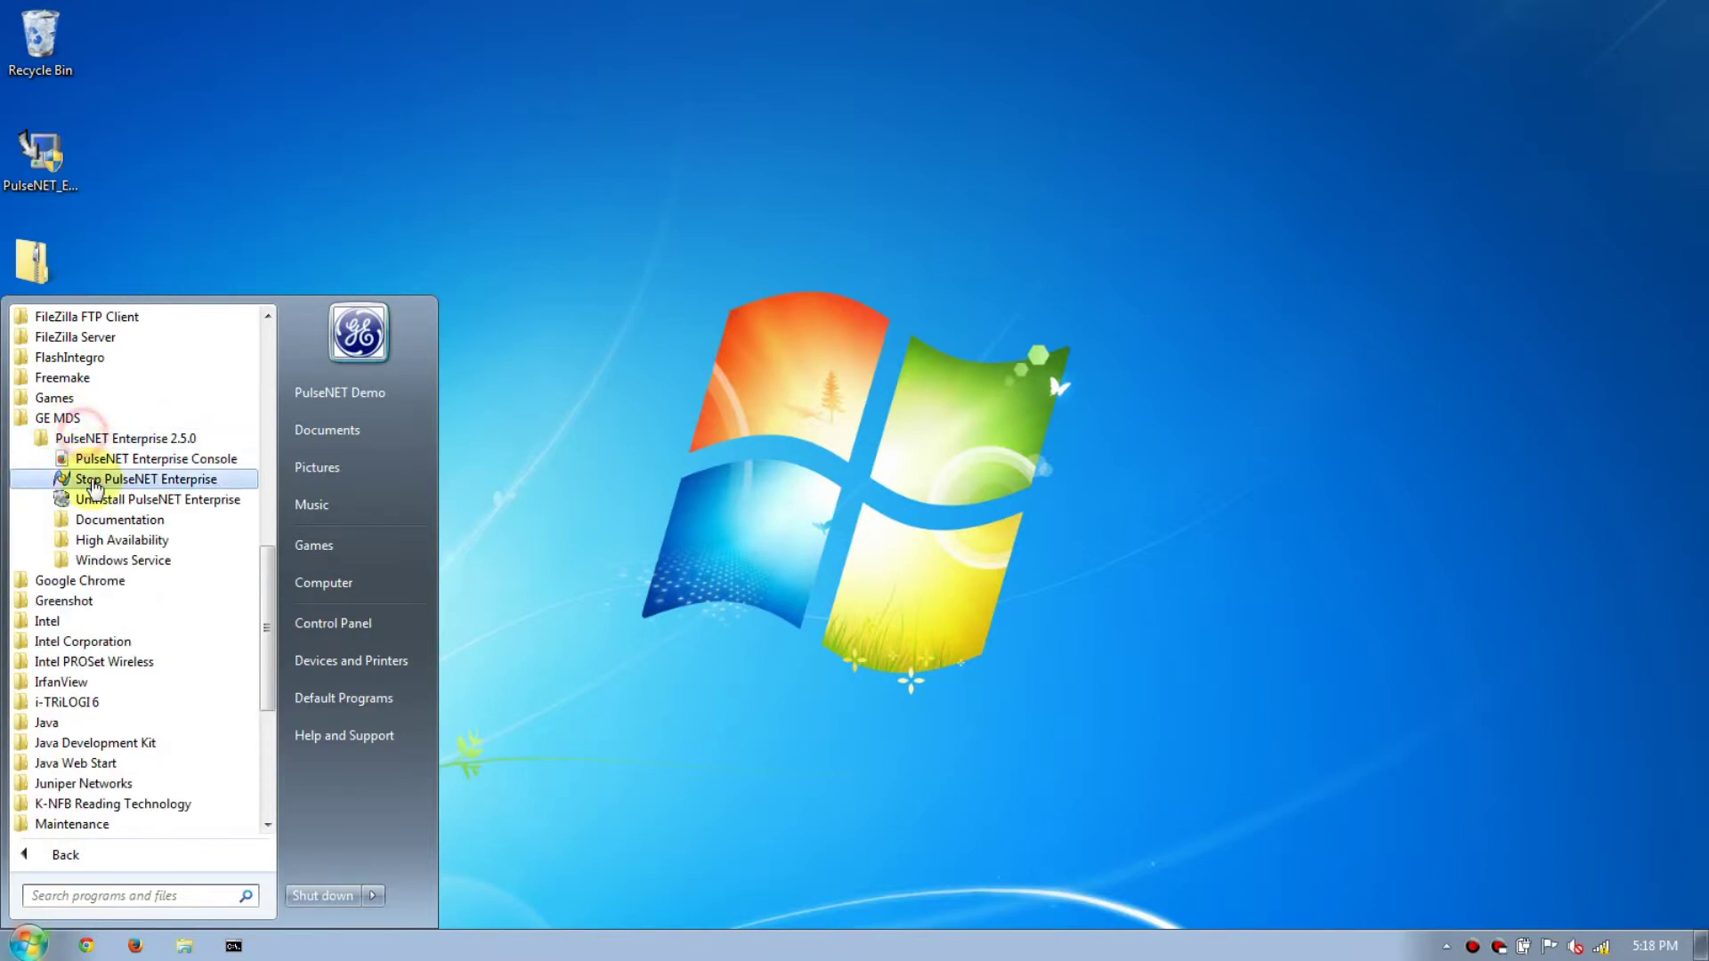
{"action": "left_click", "coordinate": [76, 559]}
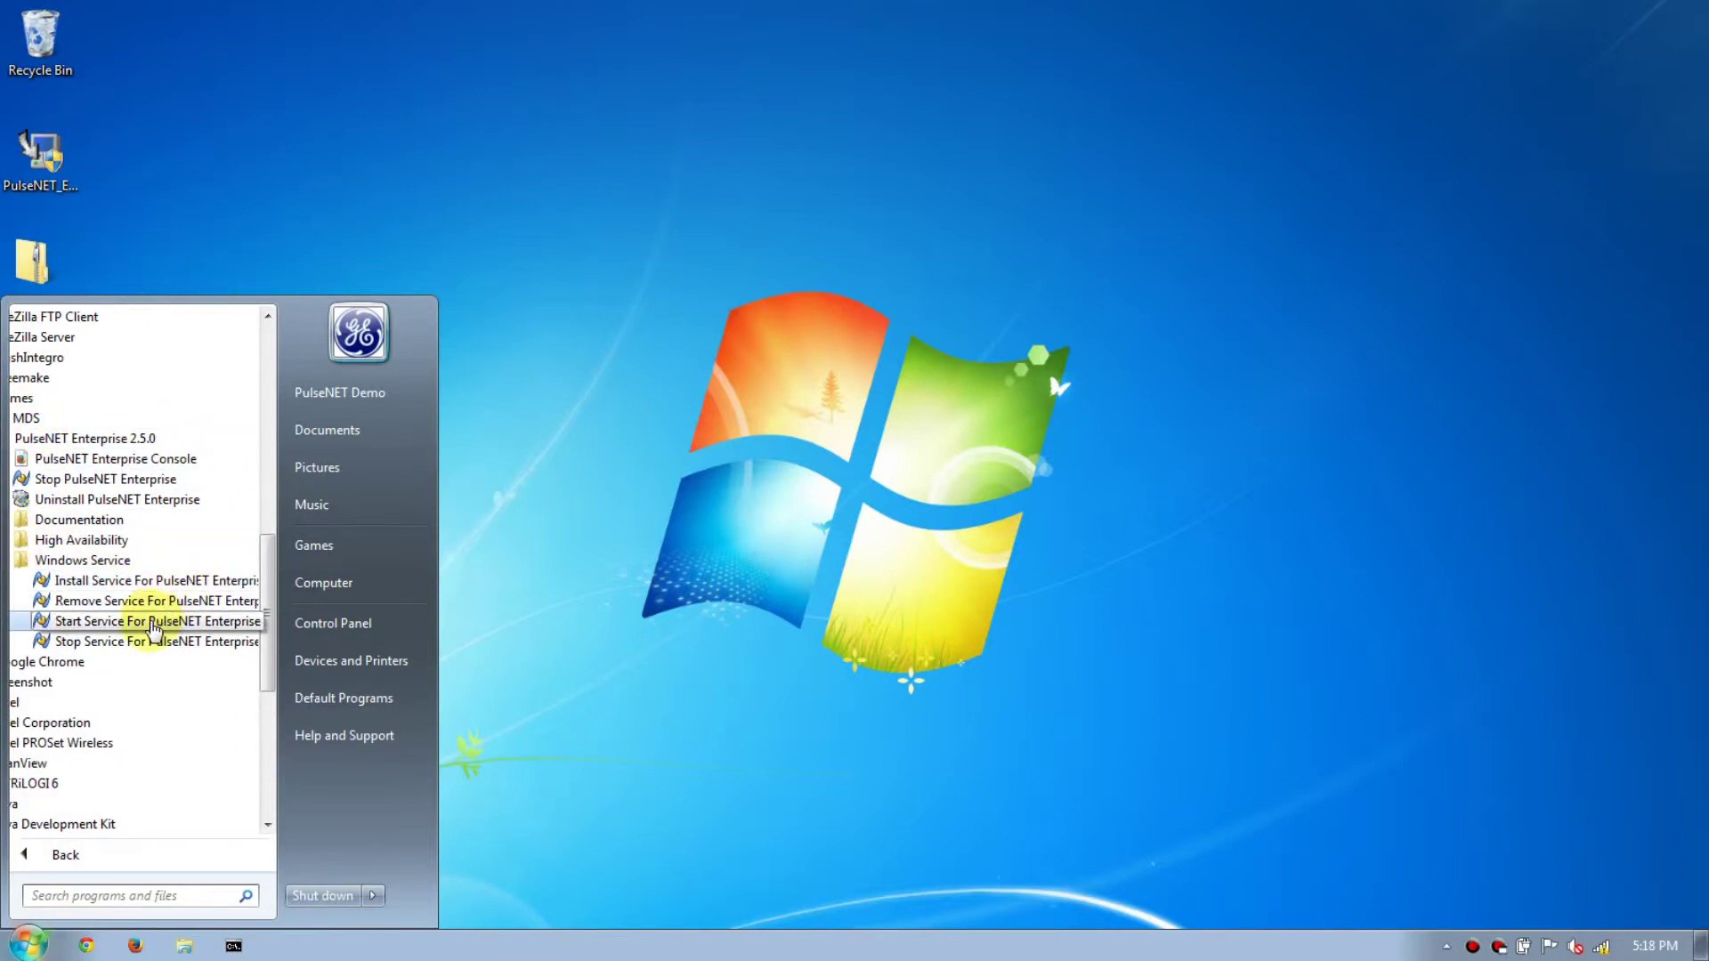
{"action": "right_click", "coordinate": [151, 626]}
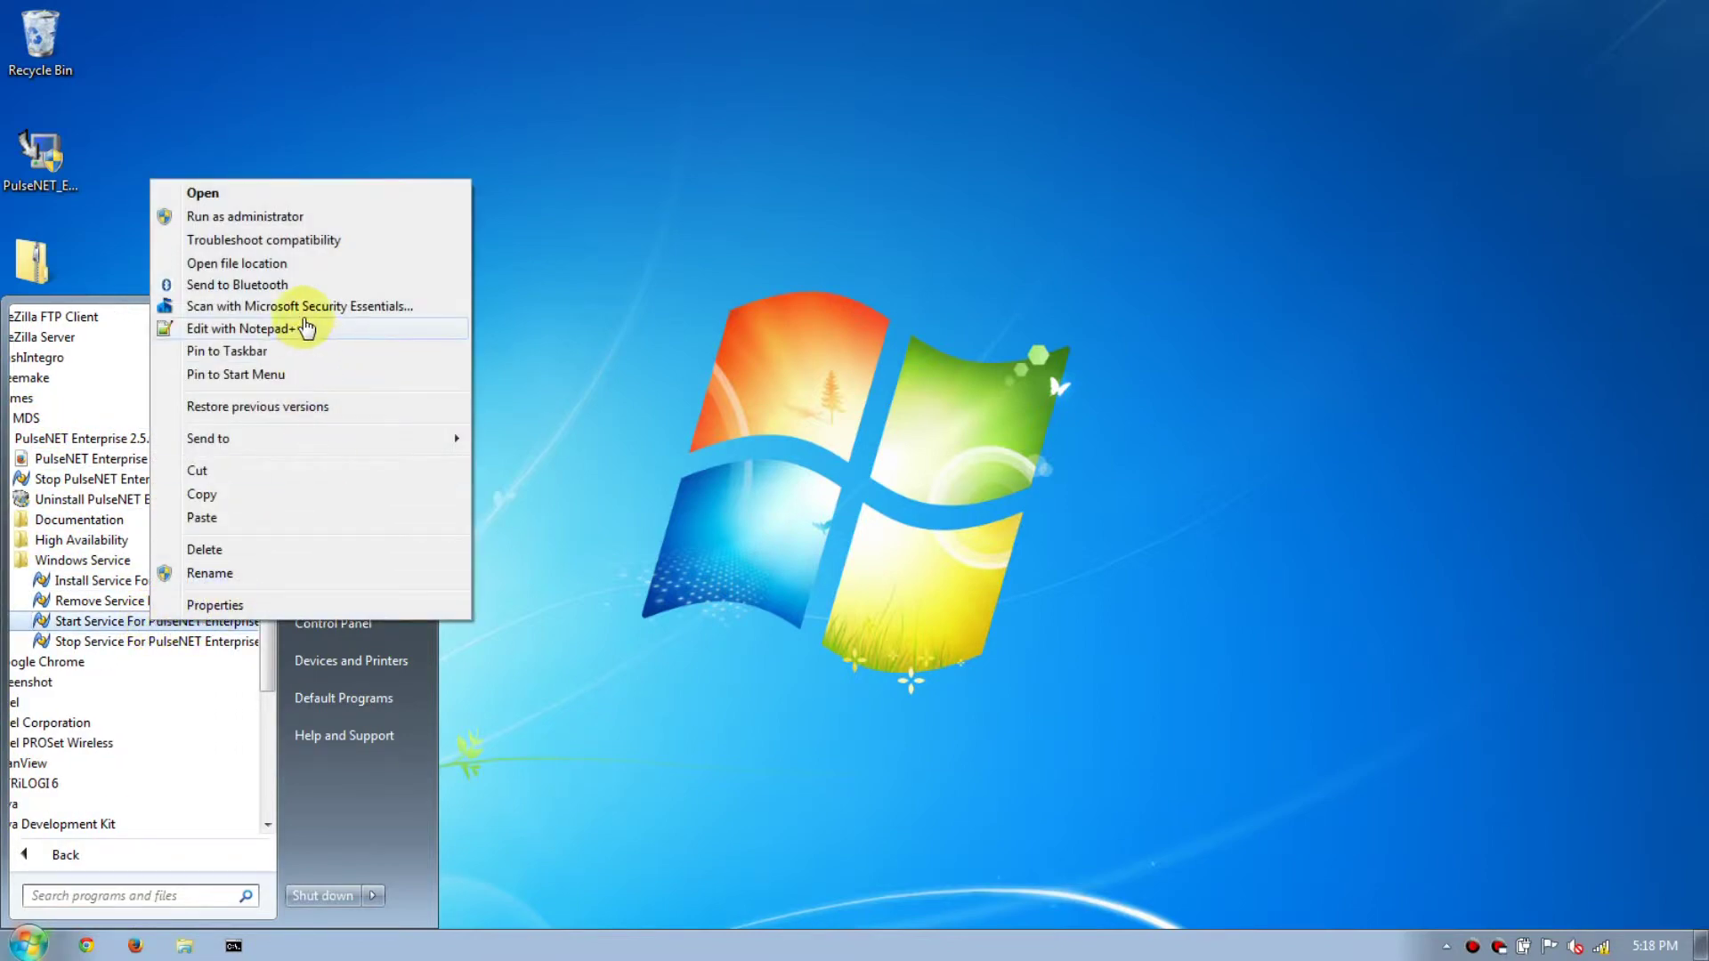
{"action": "left_click", "coordinate": [278, 216]}
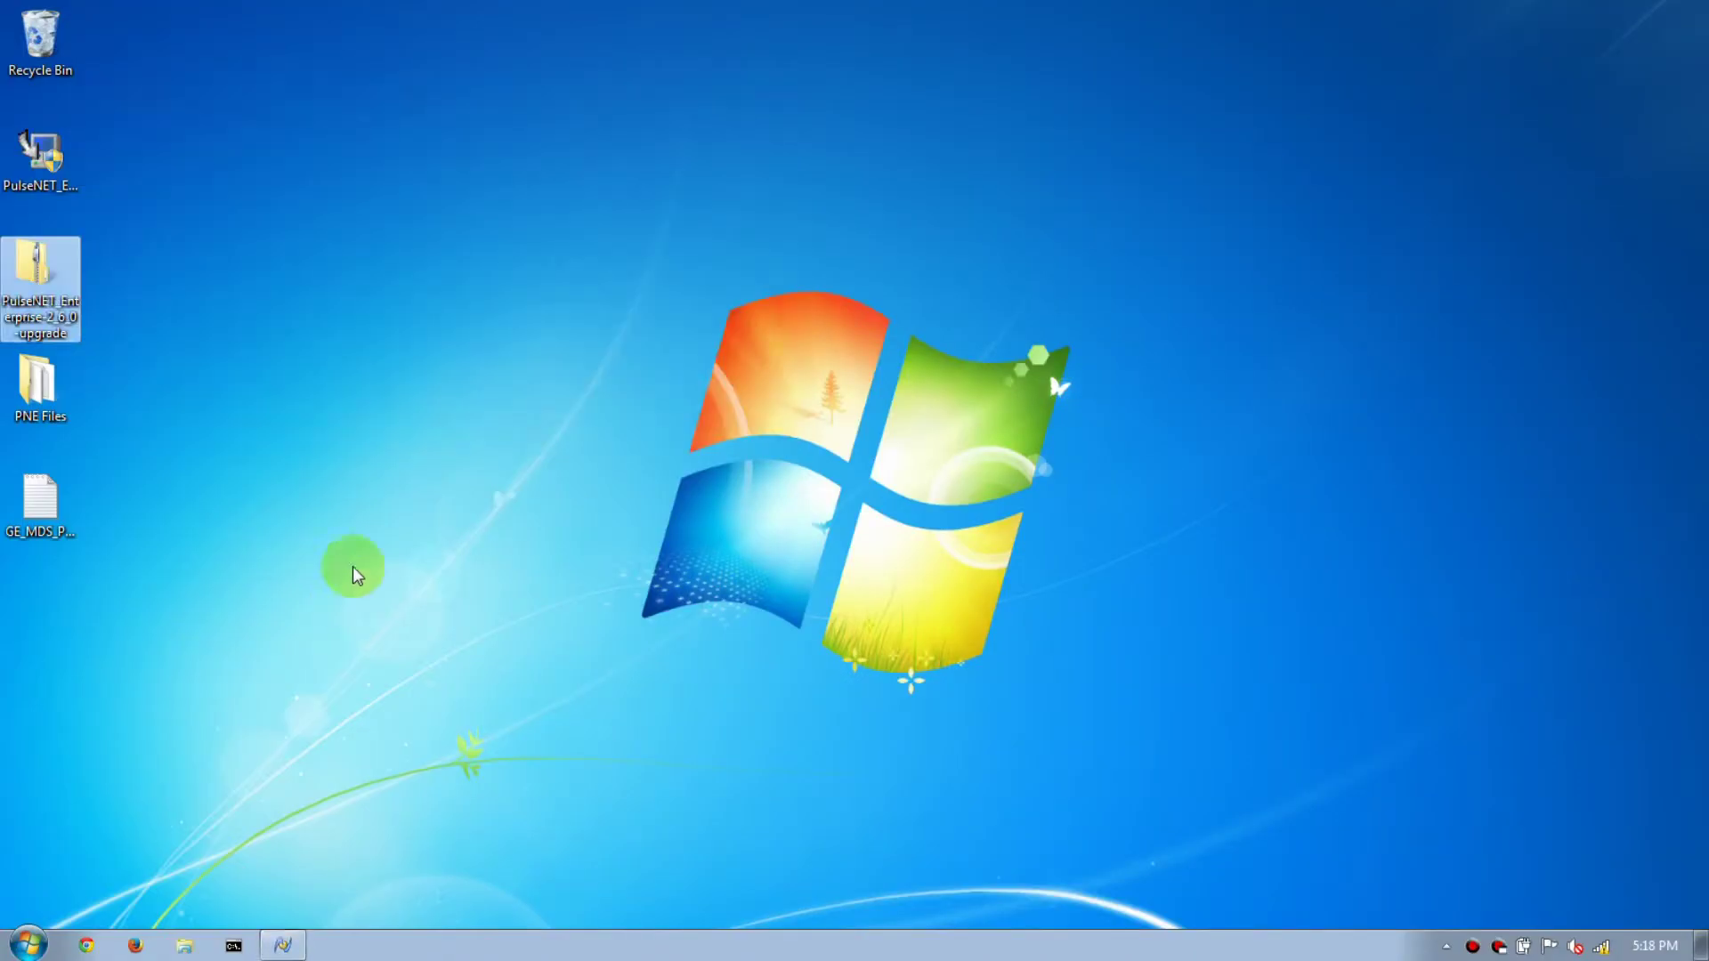
{"action": "left_click", "coordinate": [397, 440]}
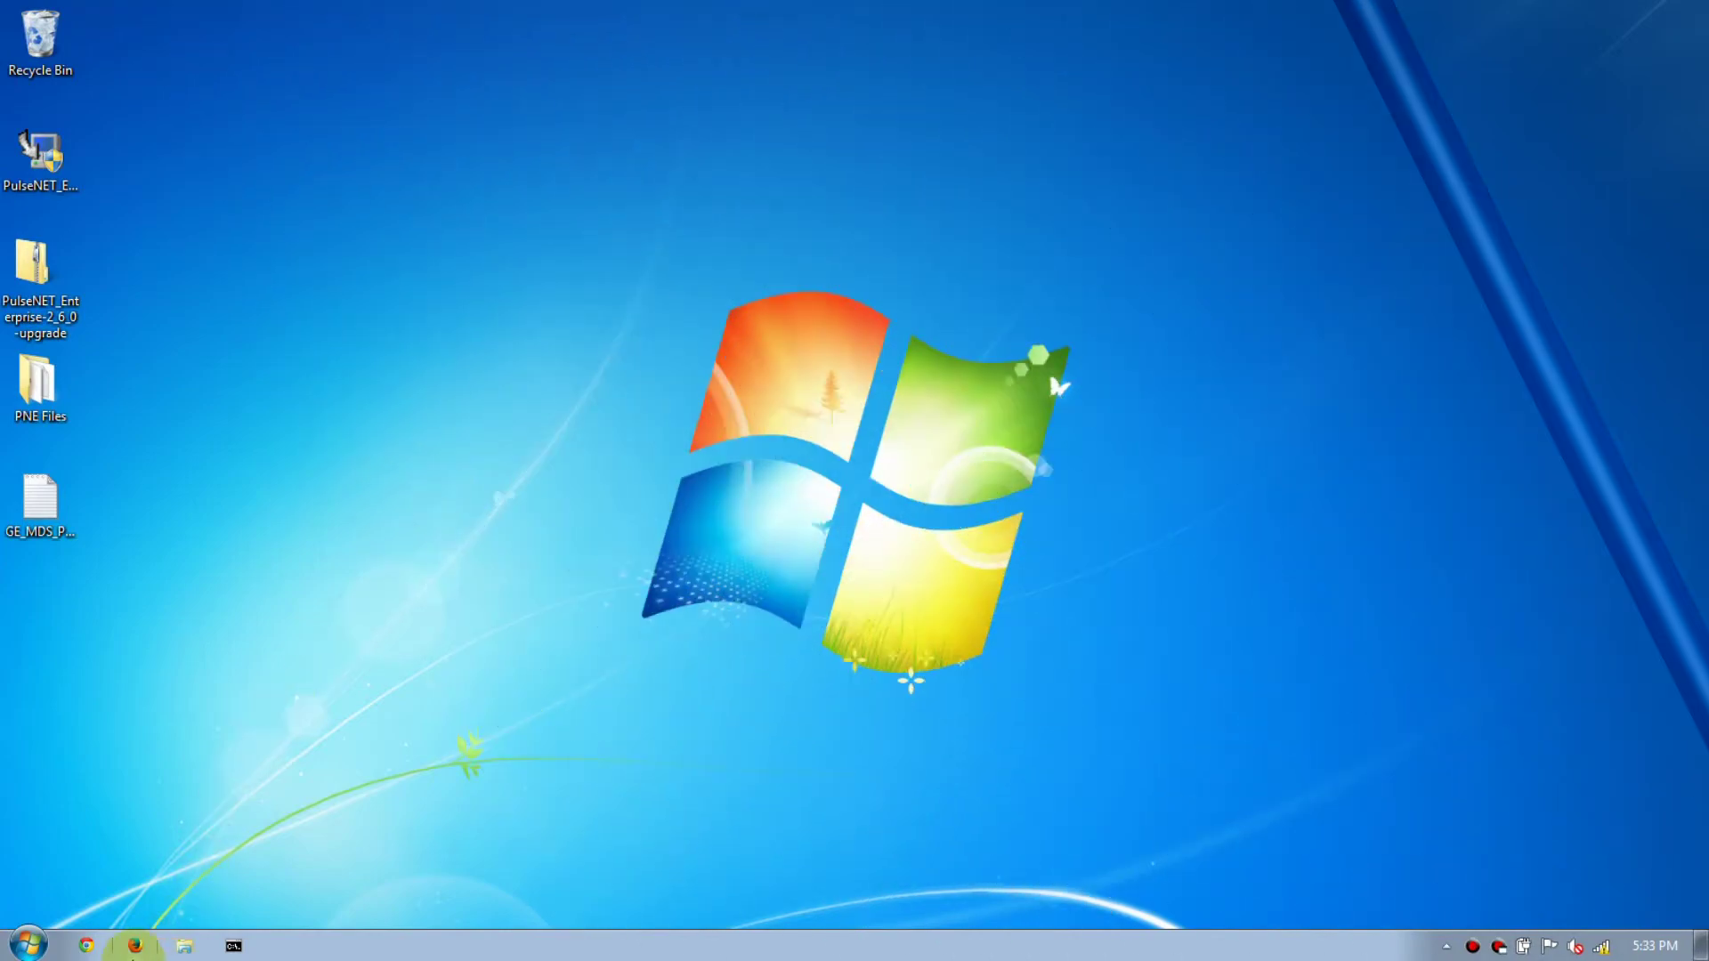
Reopen localhost:8080 in Firefox and log back in to the console.
{"action": "left_click", "coordinate": [135, 945]}
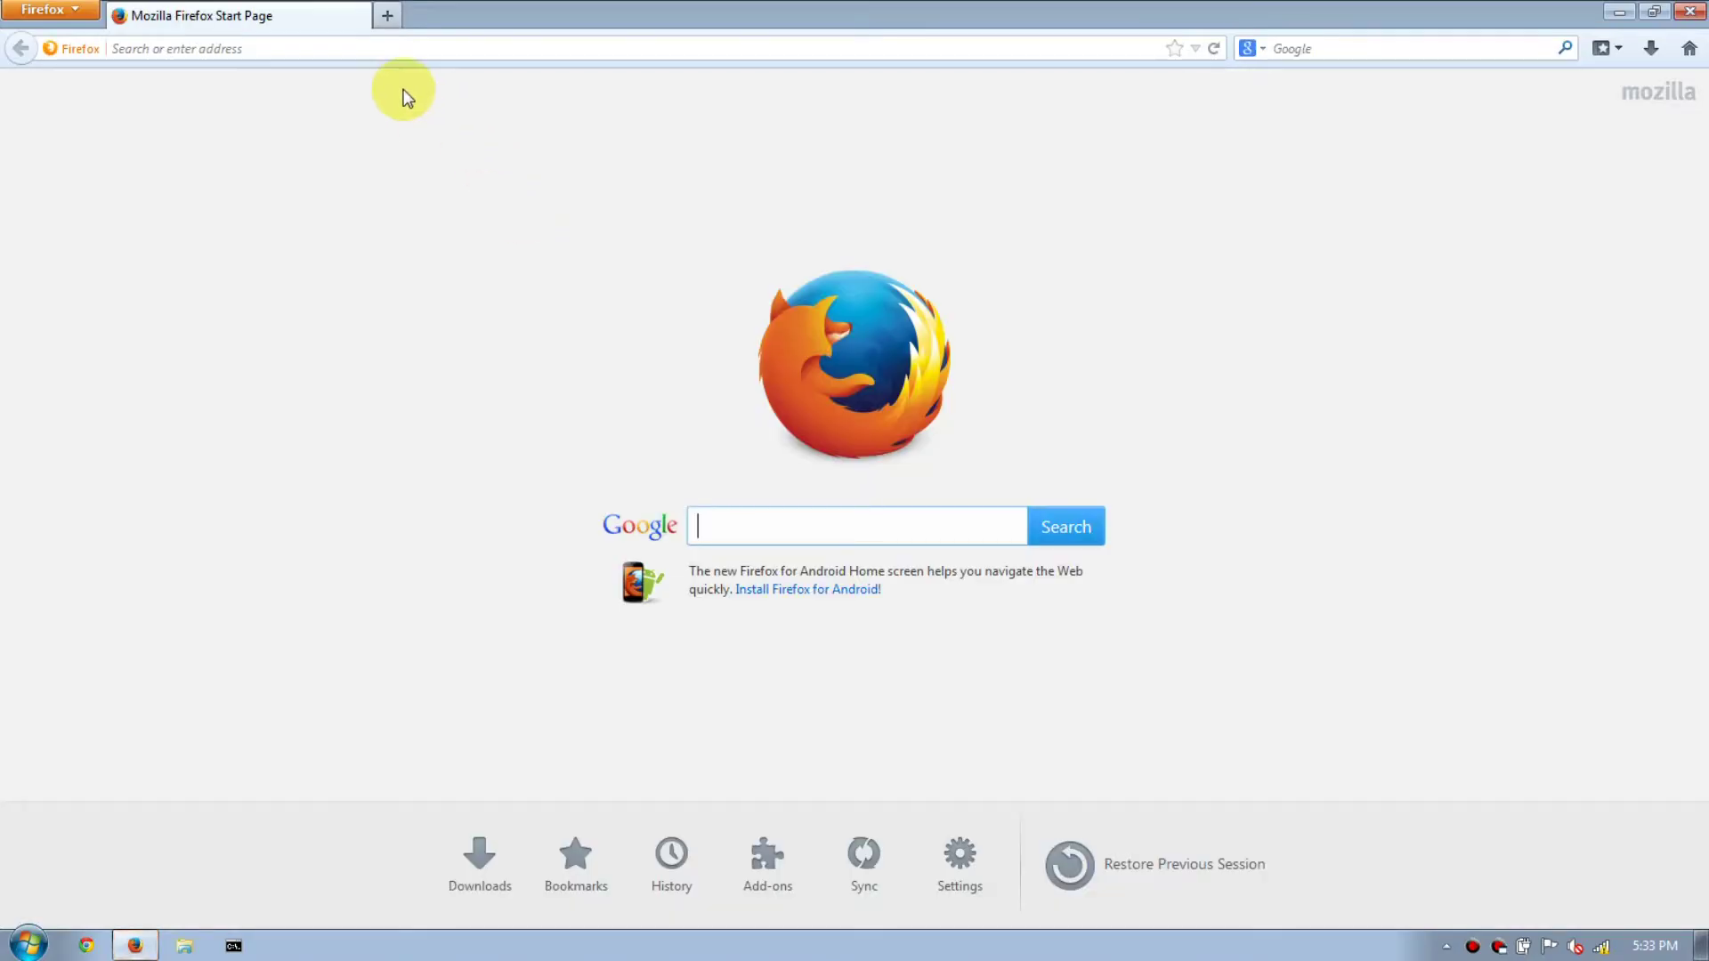
{"action": "left_click", "coordinate": [397, 46]}
{"action": "type", "text": "localhost/"}
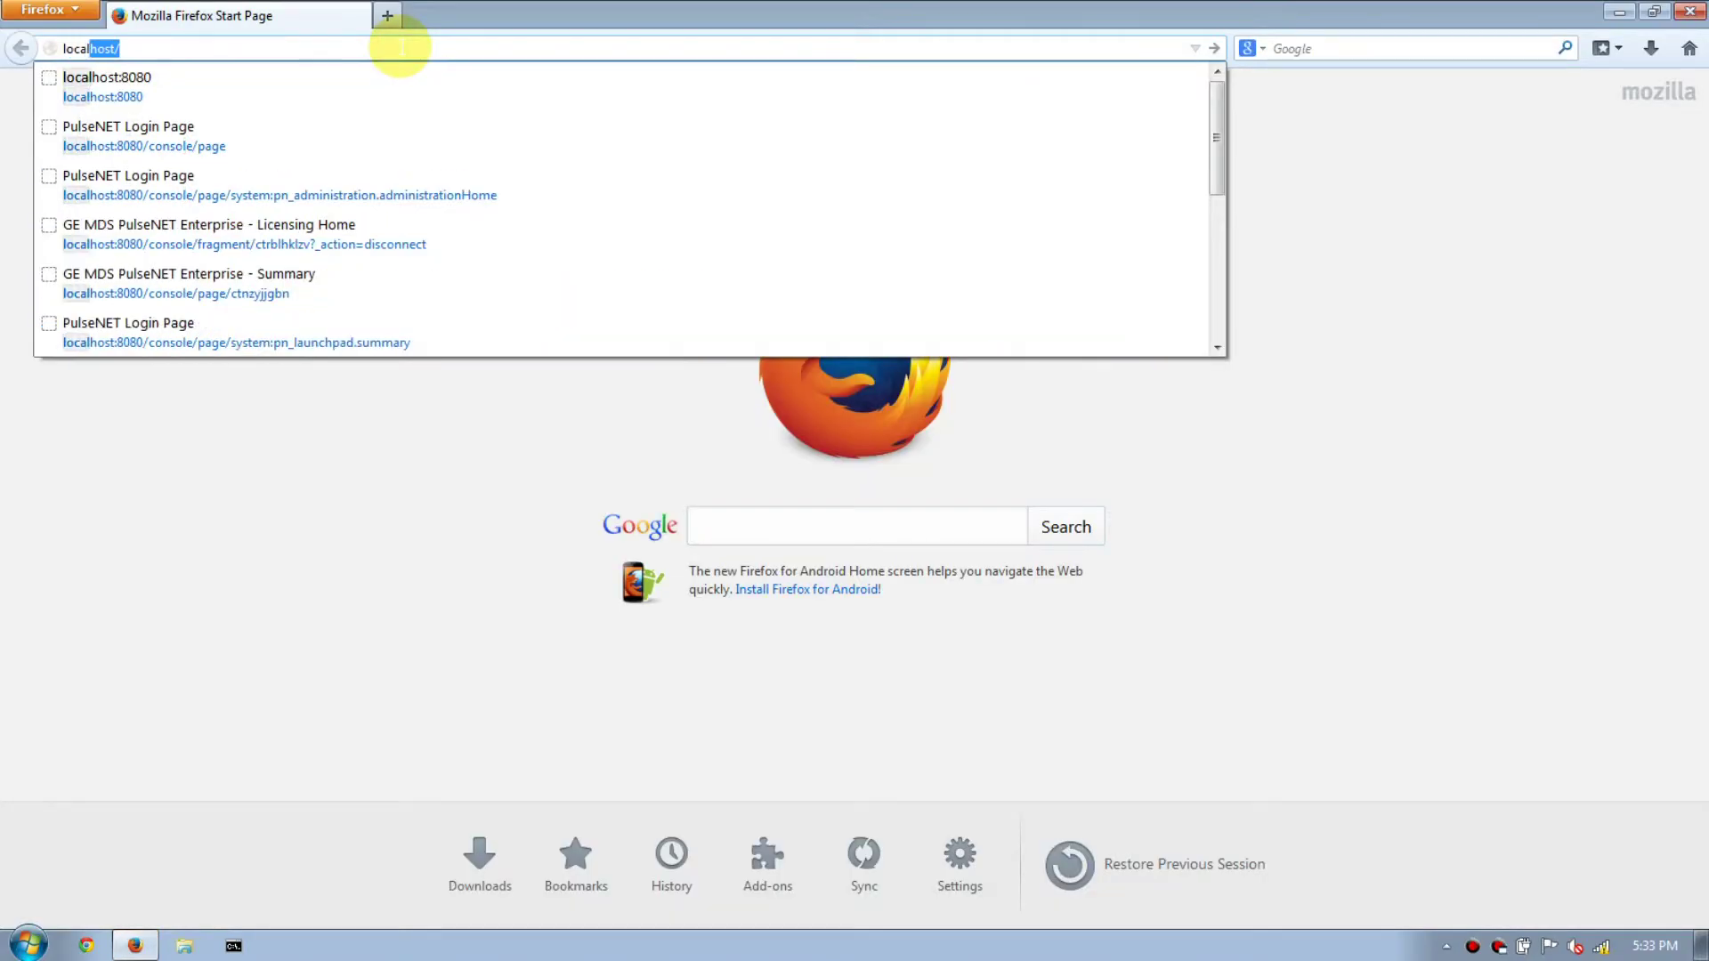
{"action": "key", "text": "Down"}
{"action": "key", "text": "Return"}
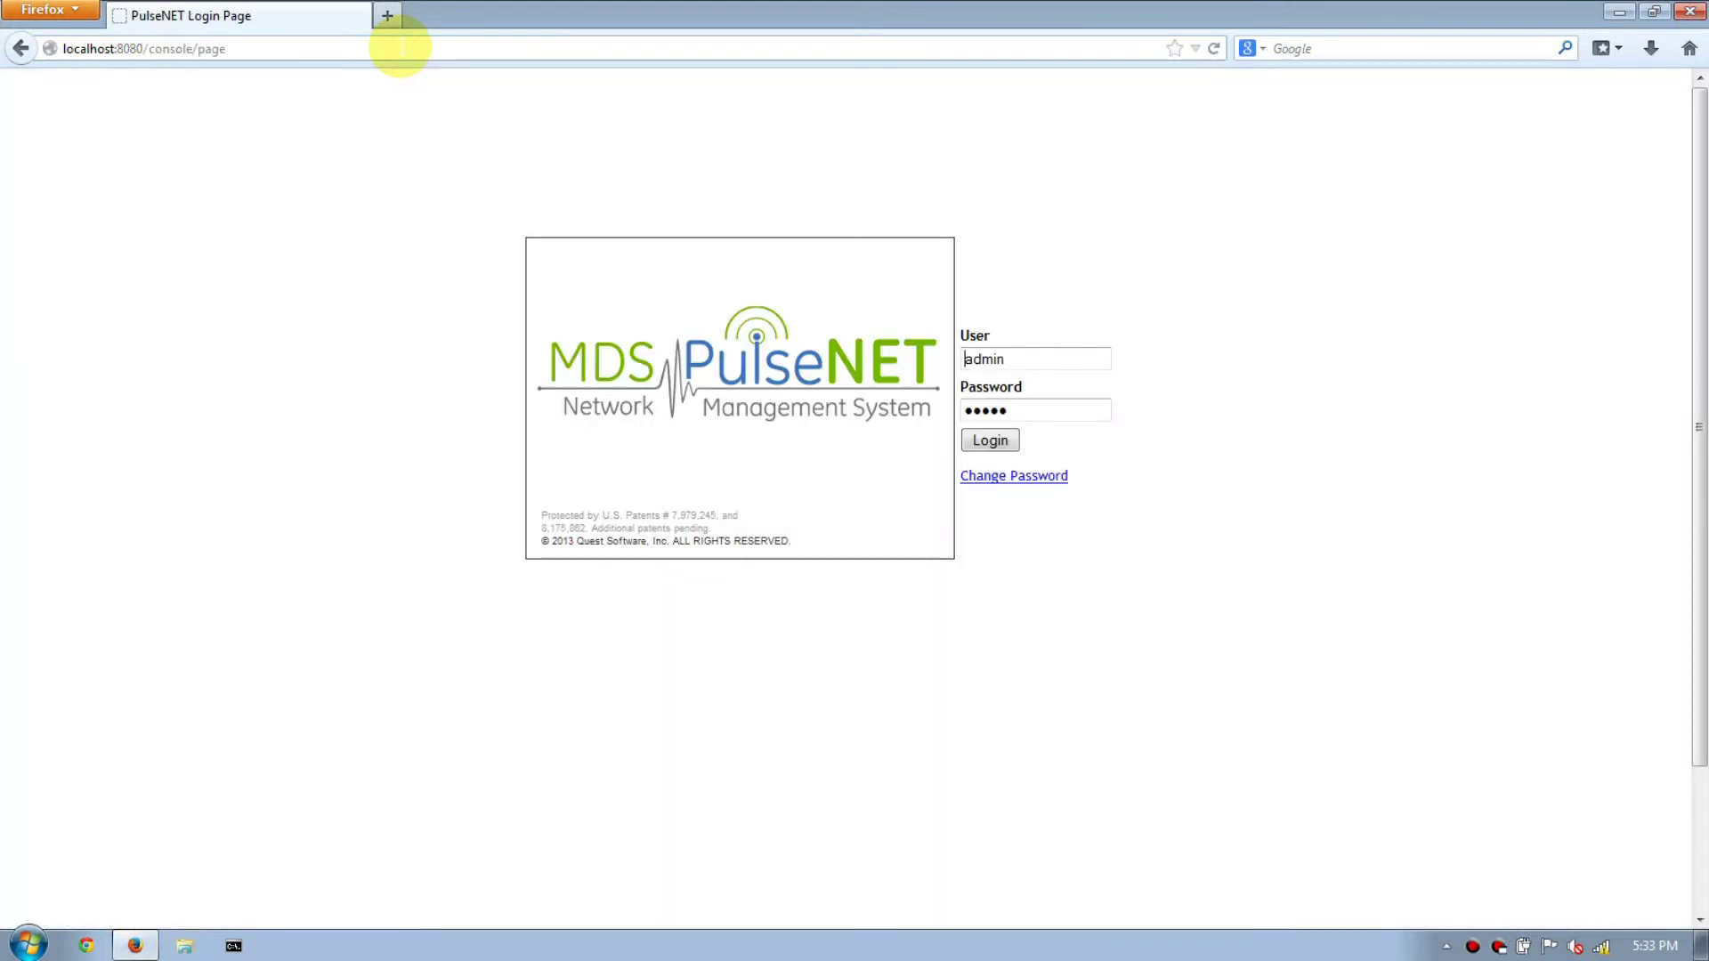
{"action": "left_click", "coordinate": [993, 440]}
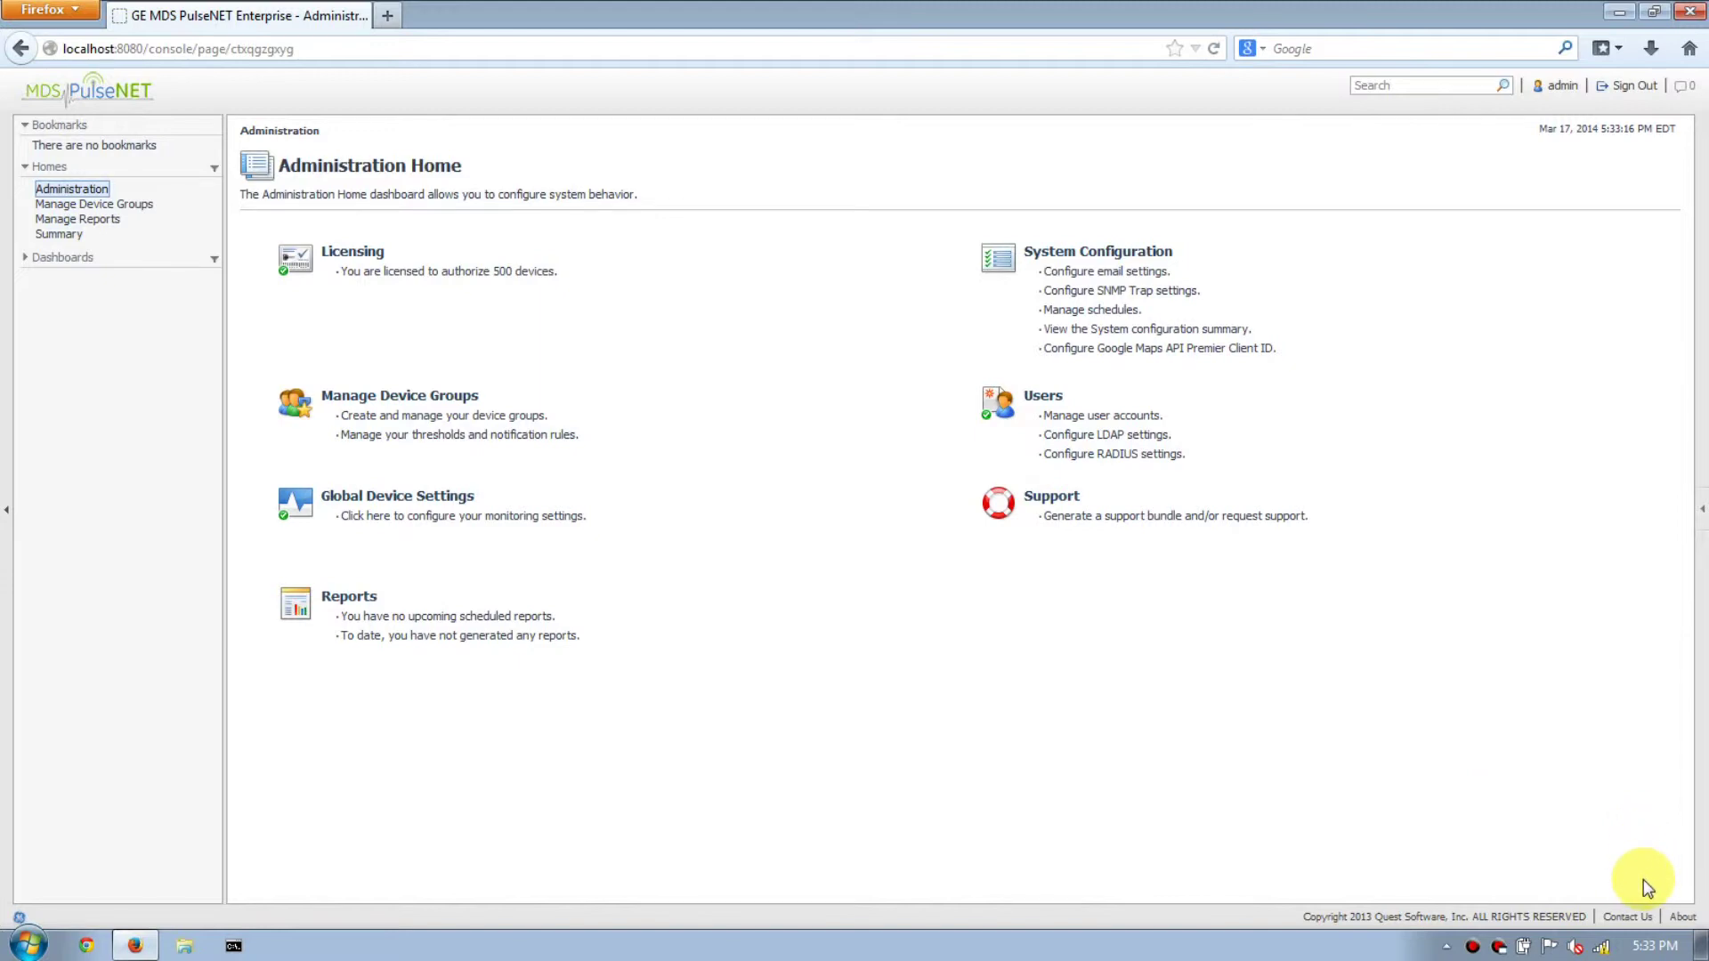
Check the About details: version 2.6.0 and Enterprise Build number 58.
{"action": "left_click", "coordinate": [1683, 918]}
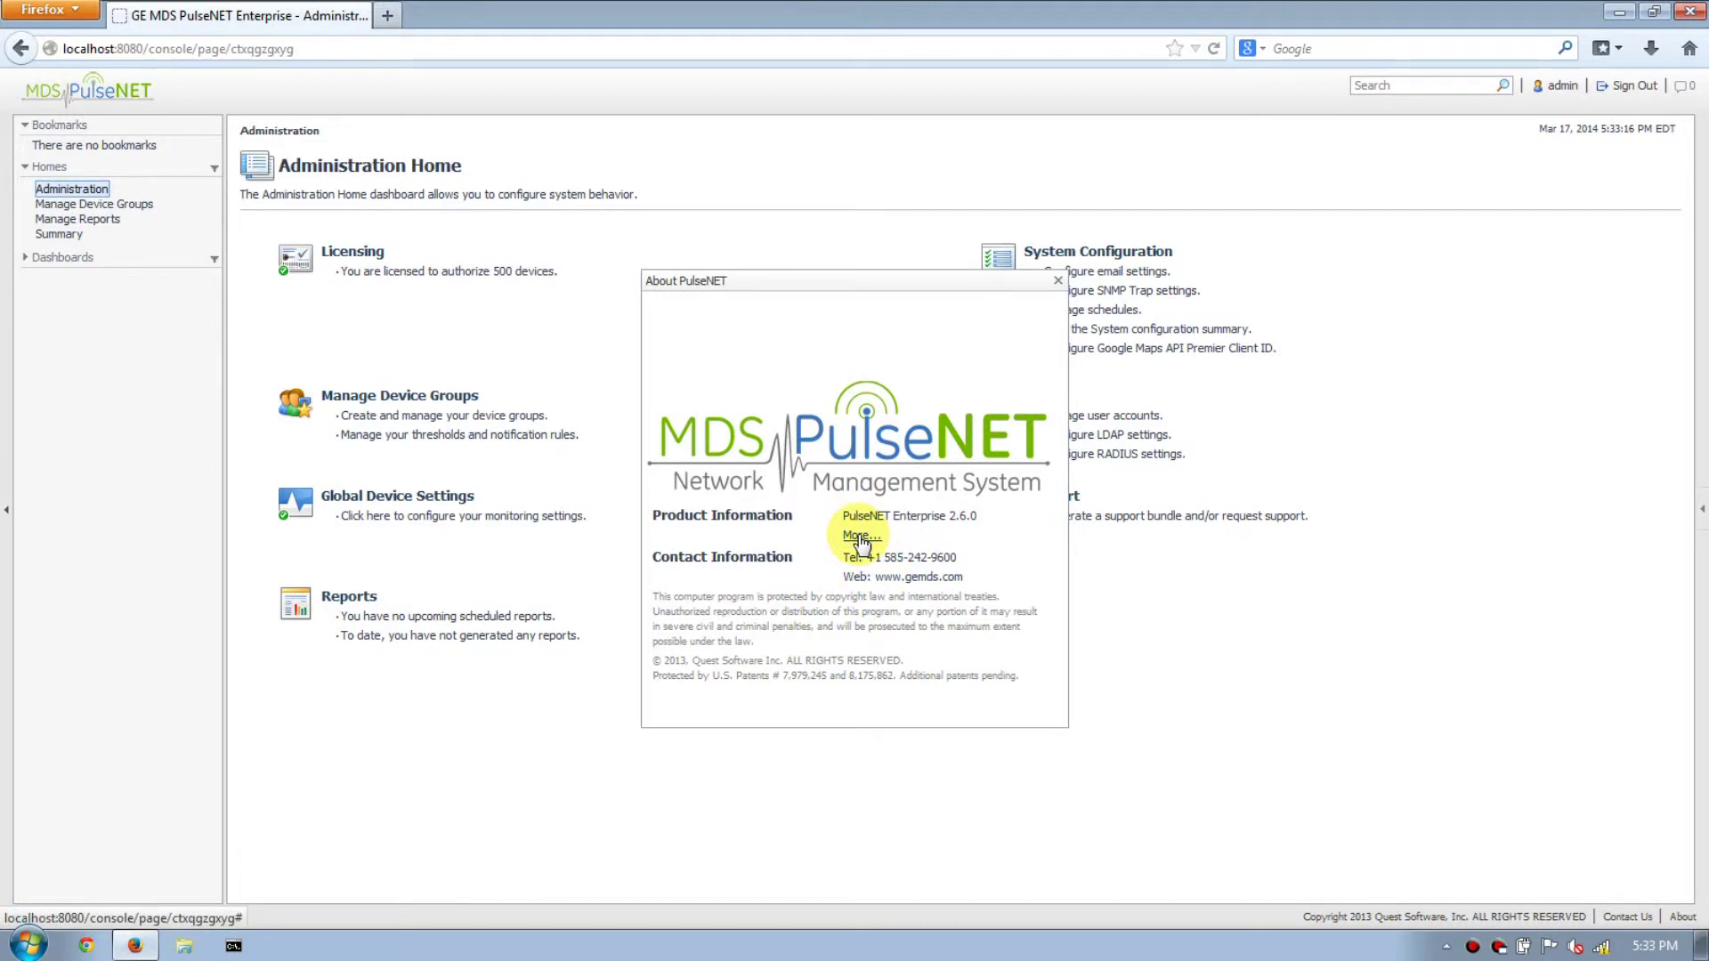
{"action": "left_click_drag", "start_coordinate": [986, 517], "coordinate": [840, 519]}
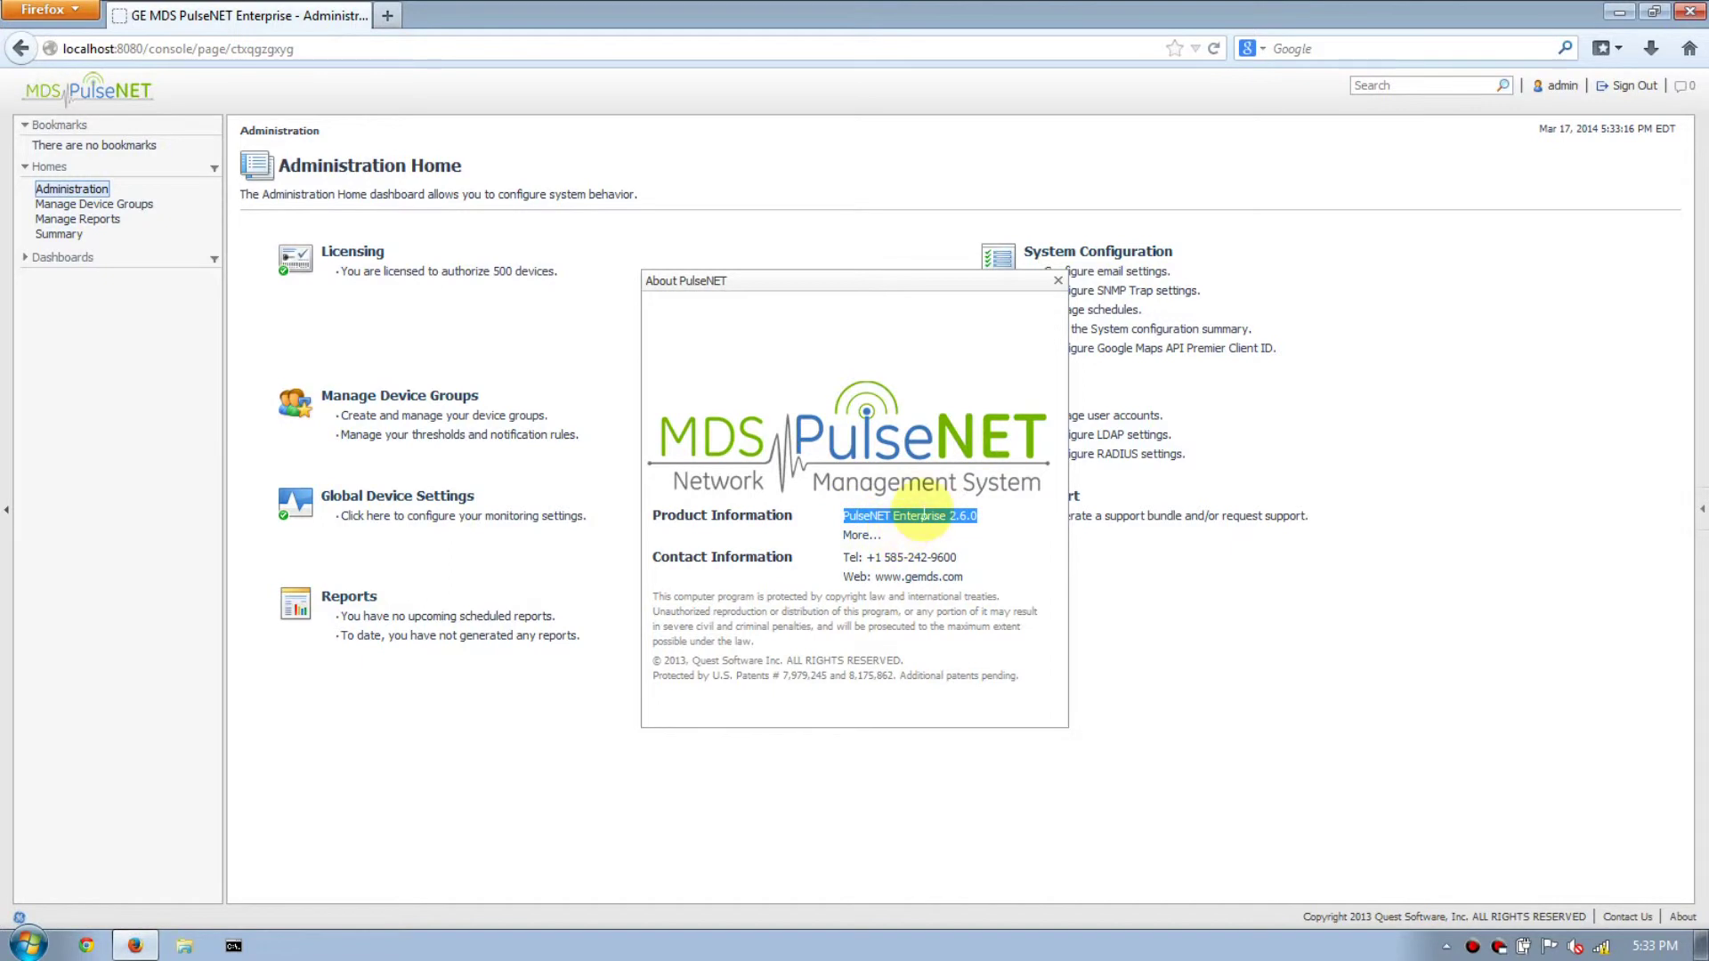
{"action": "left_click", "coordinate": [922, 514]}
{"action": "left_click", "coordinate": [860, 535]}
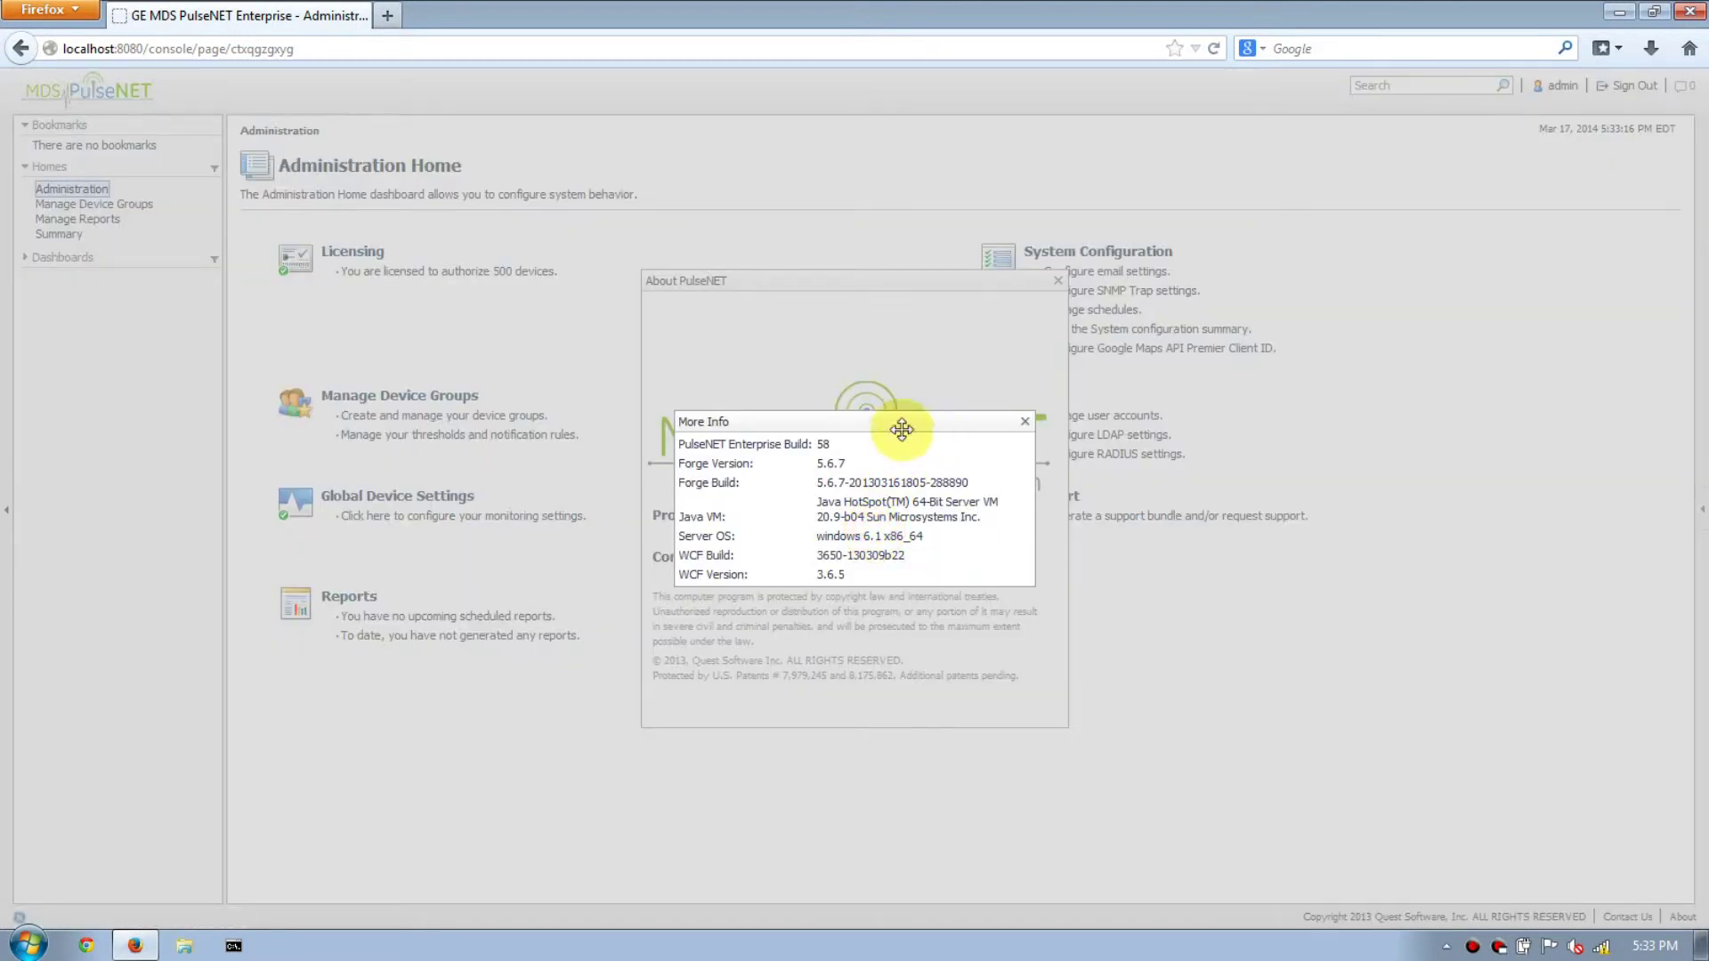
{"action": "triple_click", "coordinate": [823, 443]}
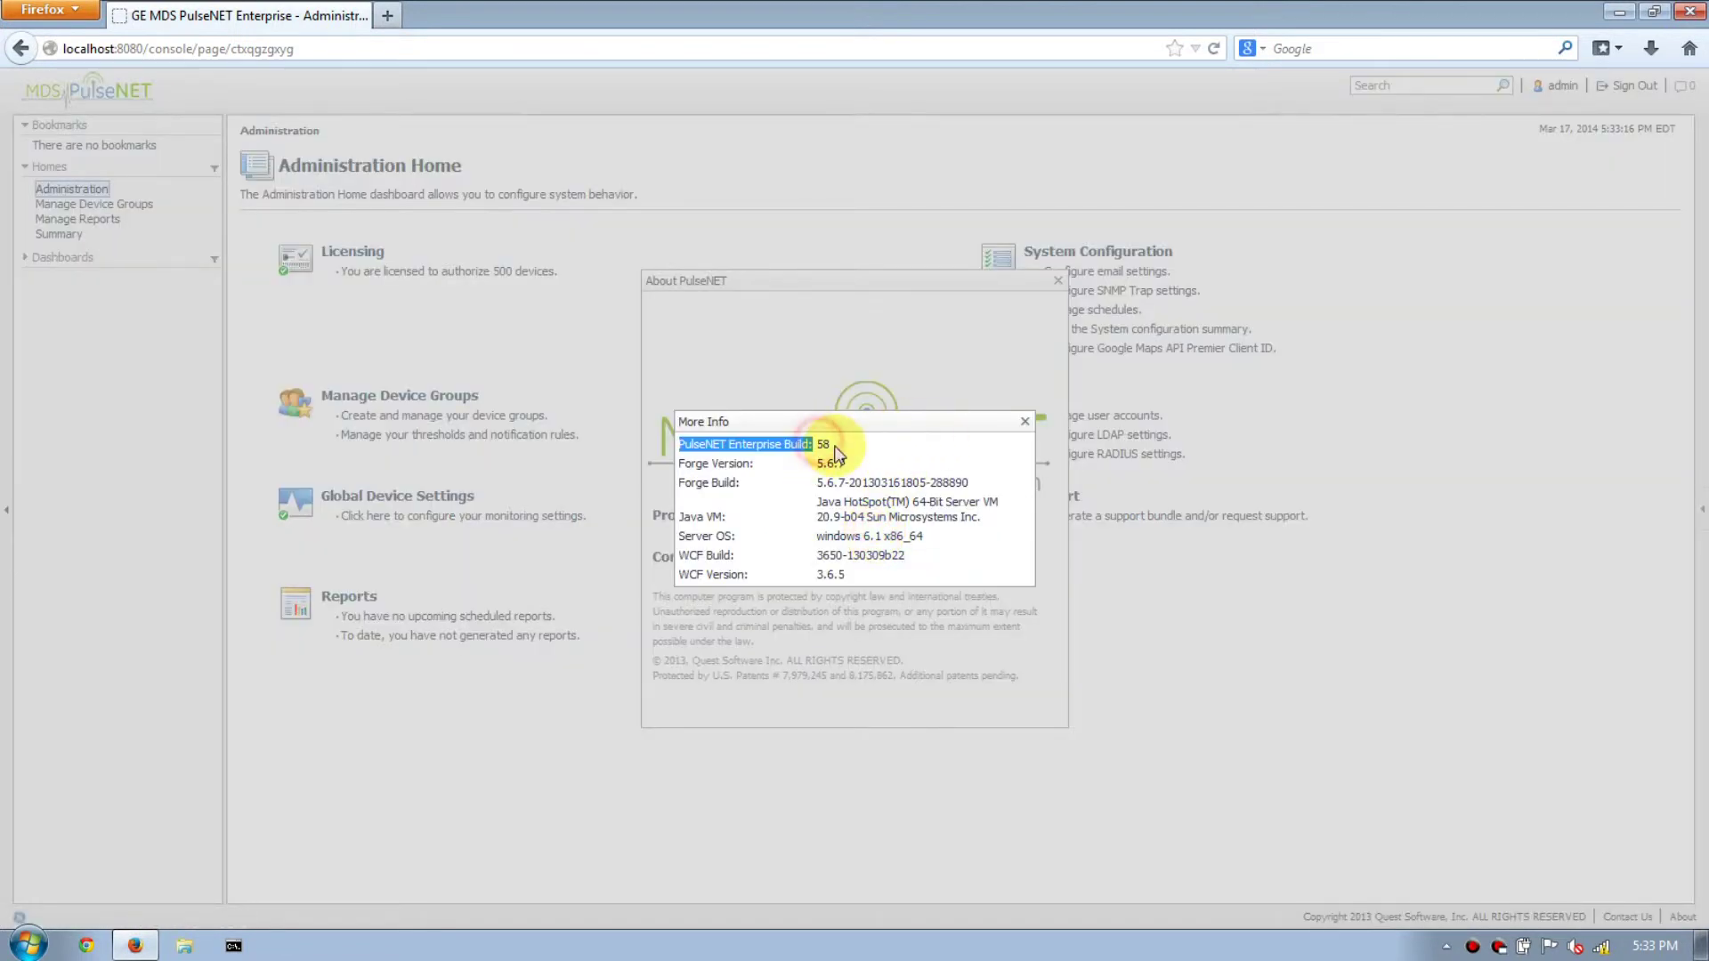
{"action": "left_click", "coordinate": [825, 443]}
{"action": "triple_click", "coordinate": [827, 445]}
{"action": "triple_click", "coordinate": [831, 446]}
{"action": "double_click", "coordinate": [824, 445]}
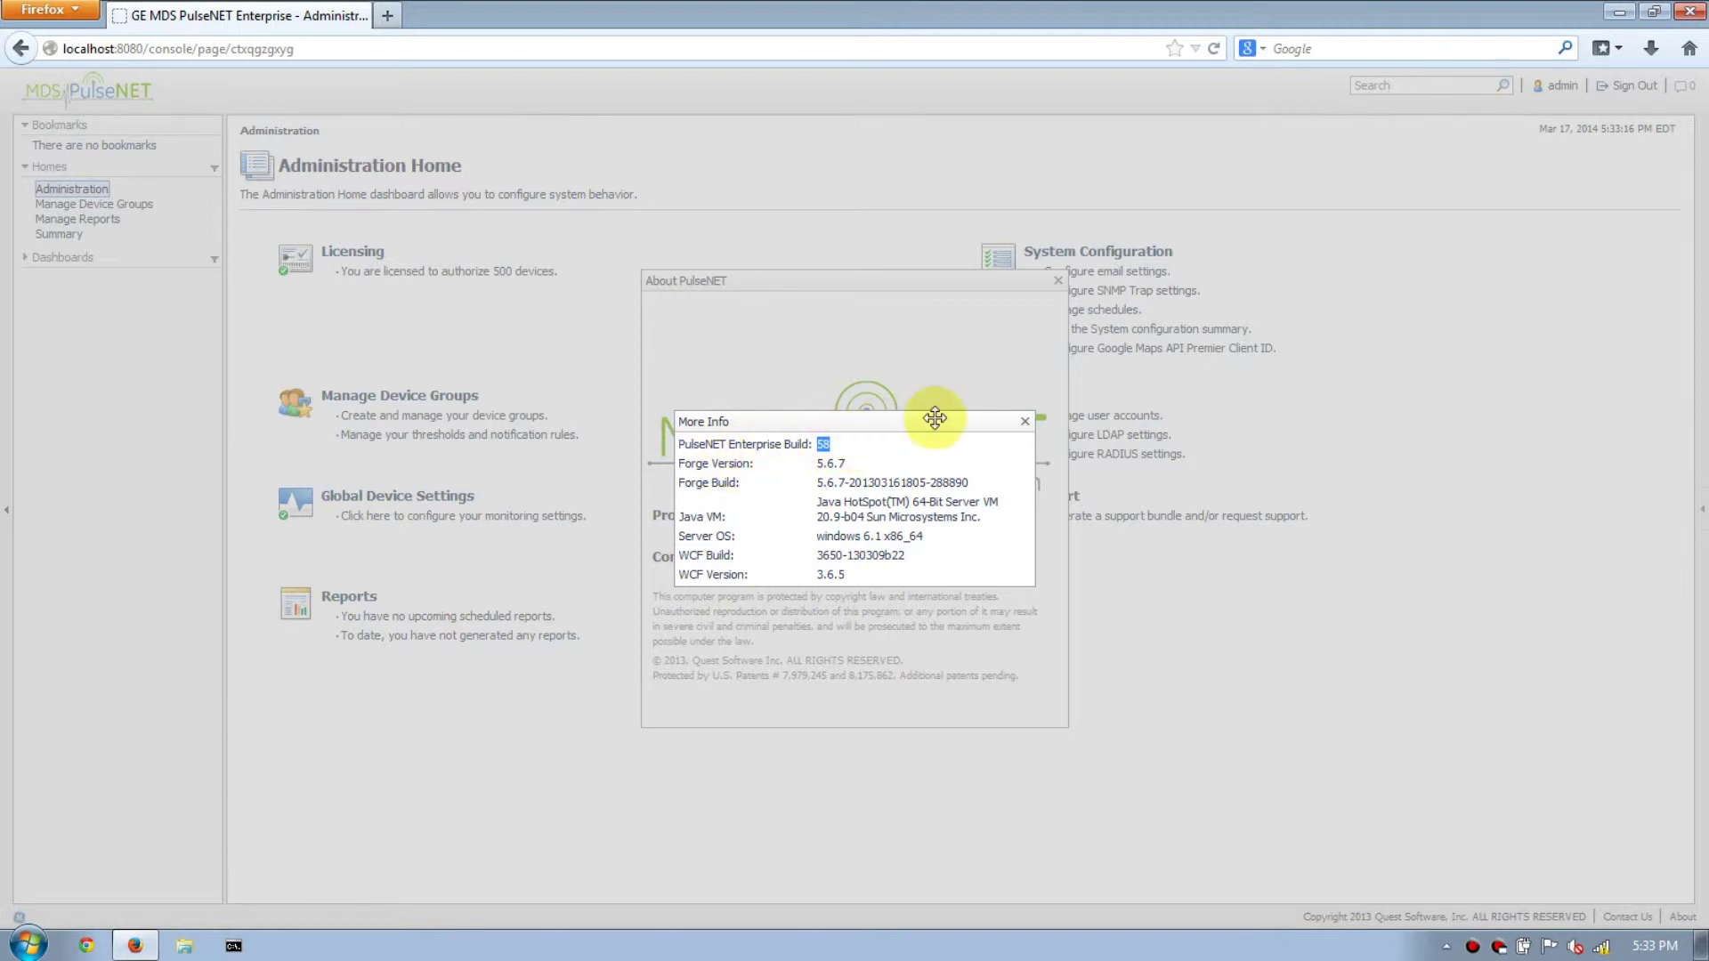
Close the More Info and About dialogs and sign out of the console.
{"action": "left_click", "coordinate": [1025, 423]}
{"action": "left_click", "coordinate": [1057, 278]}
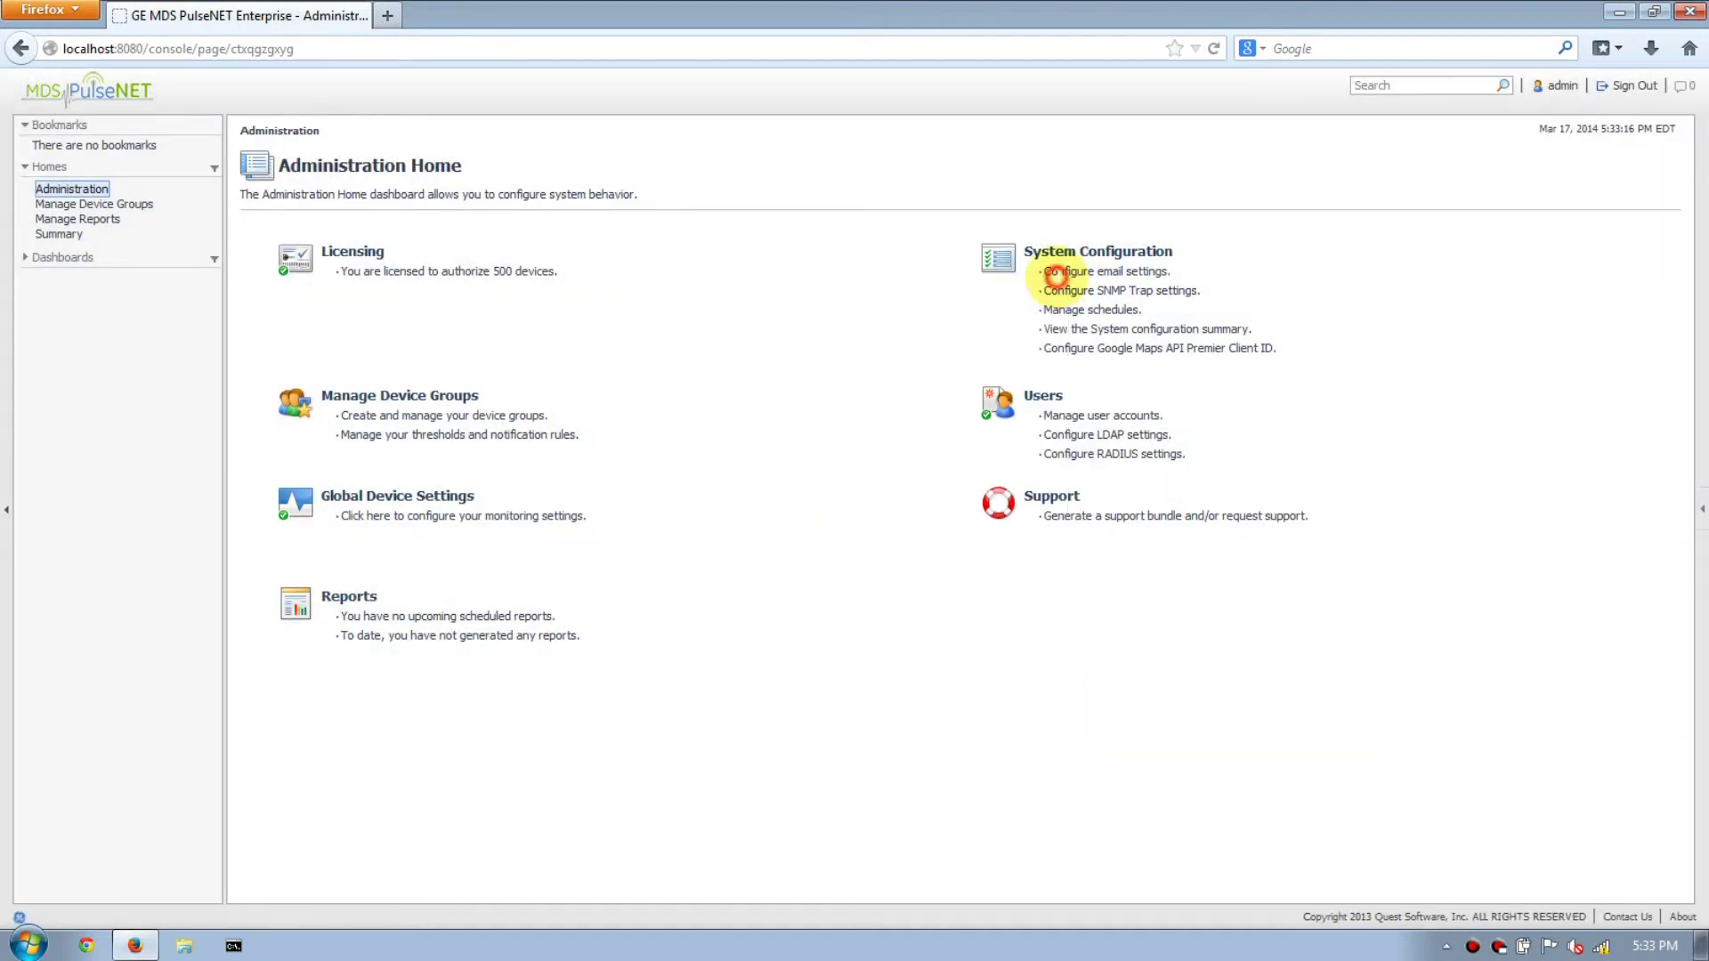
{"action": "left_click", "coordinate": [1619, 85]}
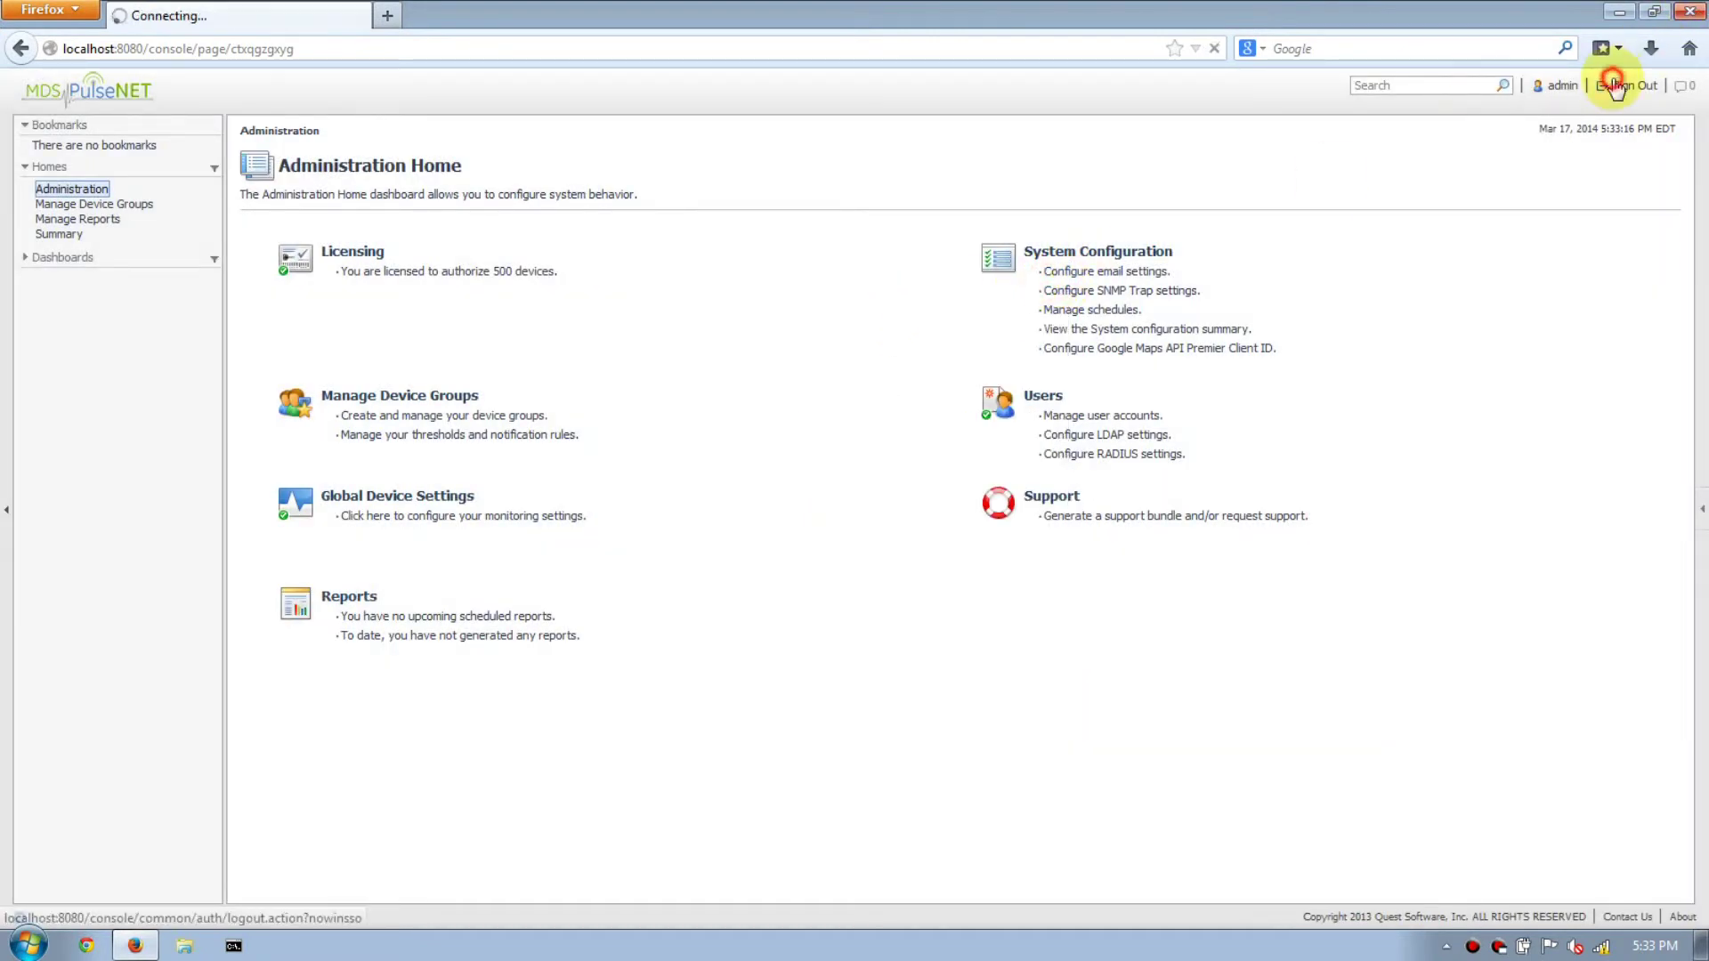
Close Firefox and run the PulseNET Enterprise Stop Service shortcut as administrator.
{"action": "left_click", "coordinate": [1692, 12]}
{"action": "left_click", "coordinate": [22, 947]}
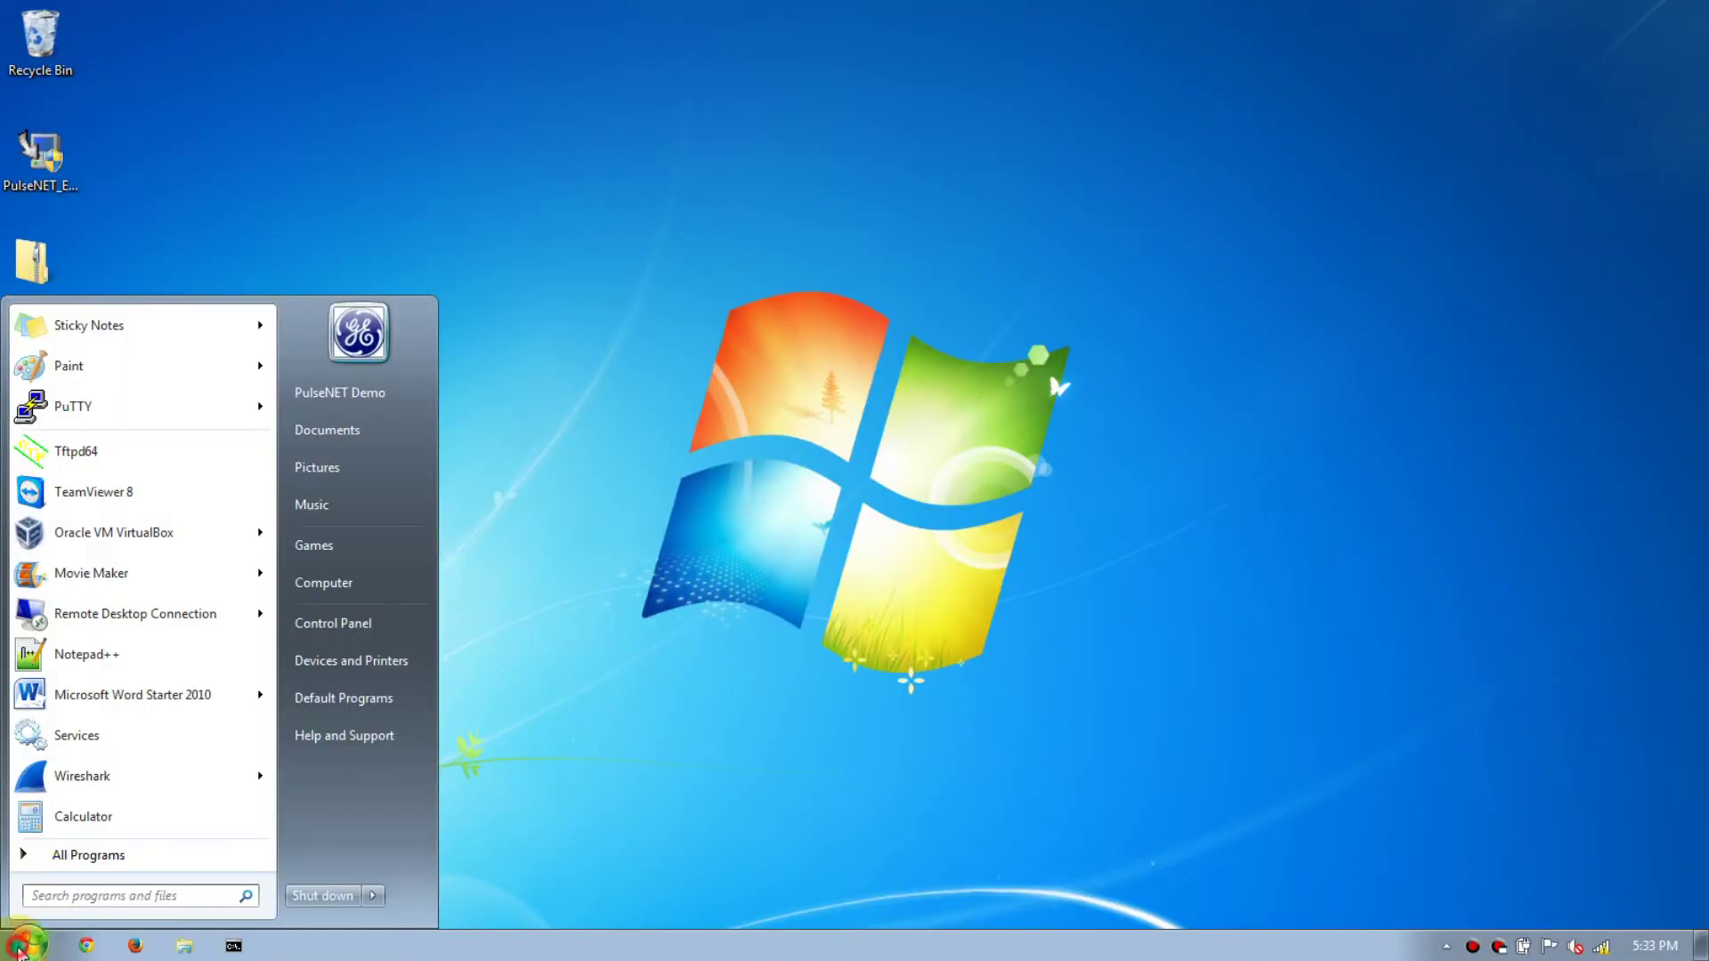
{"action": "left_click", "coordinate": [66, 854]}
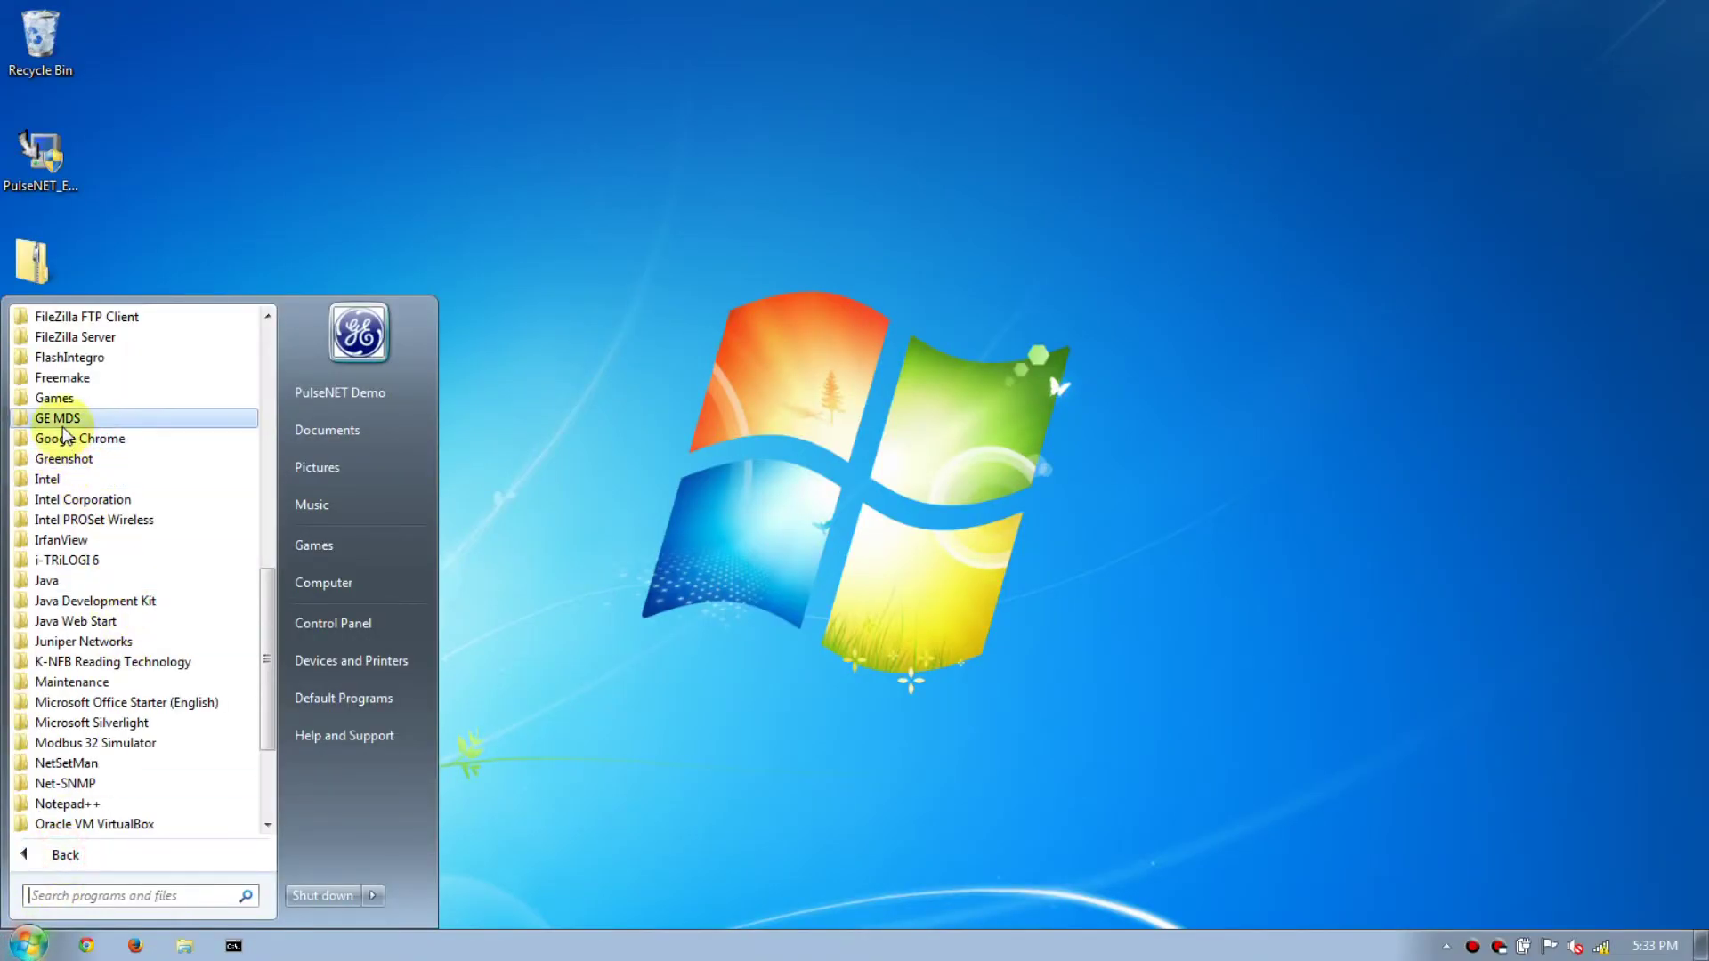
{"action": "left_click", "coordinate": [64, 431]}
{"action": "left_click", "coordinate": [68, 439]}
{"action": "left_click", "coordinate": [79, 560]}
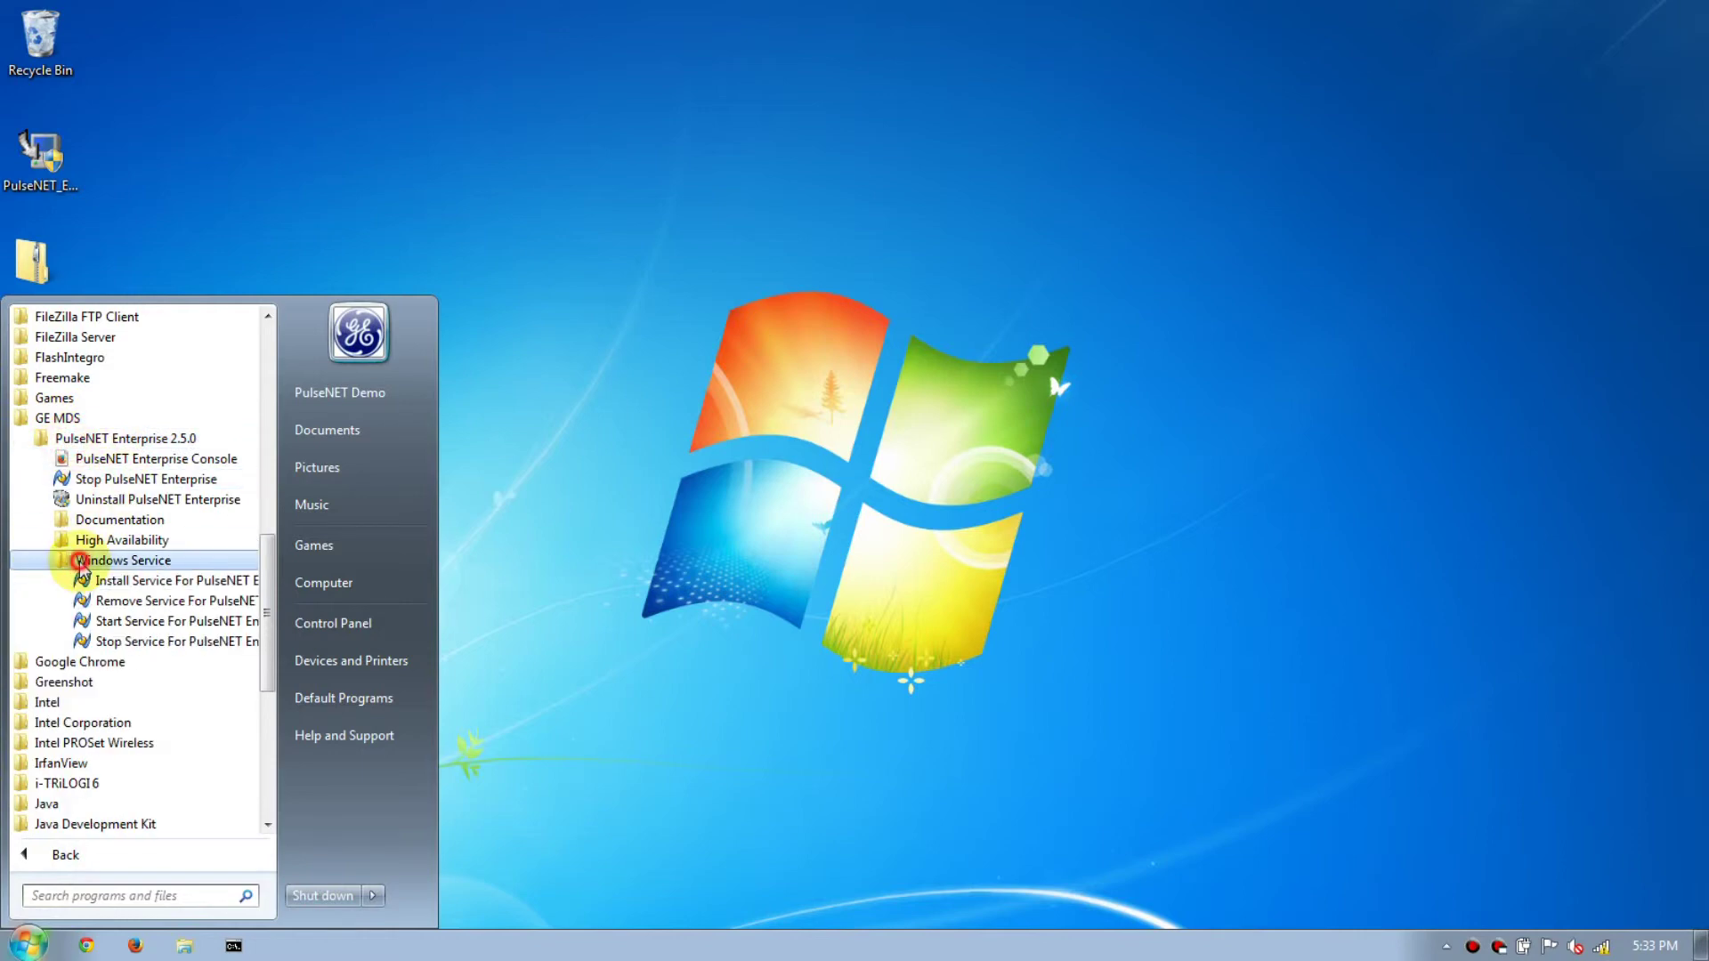
{"action": "right_click", "coordinate": [132, 650]}
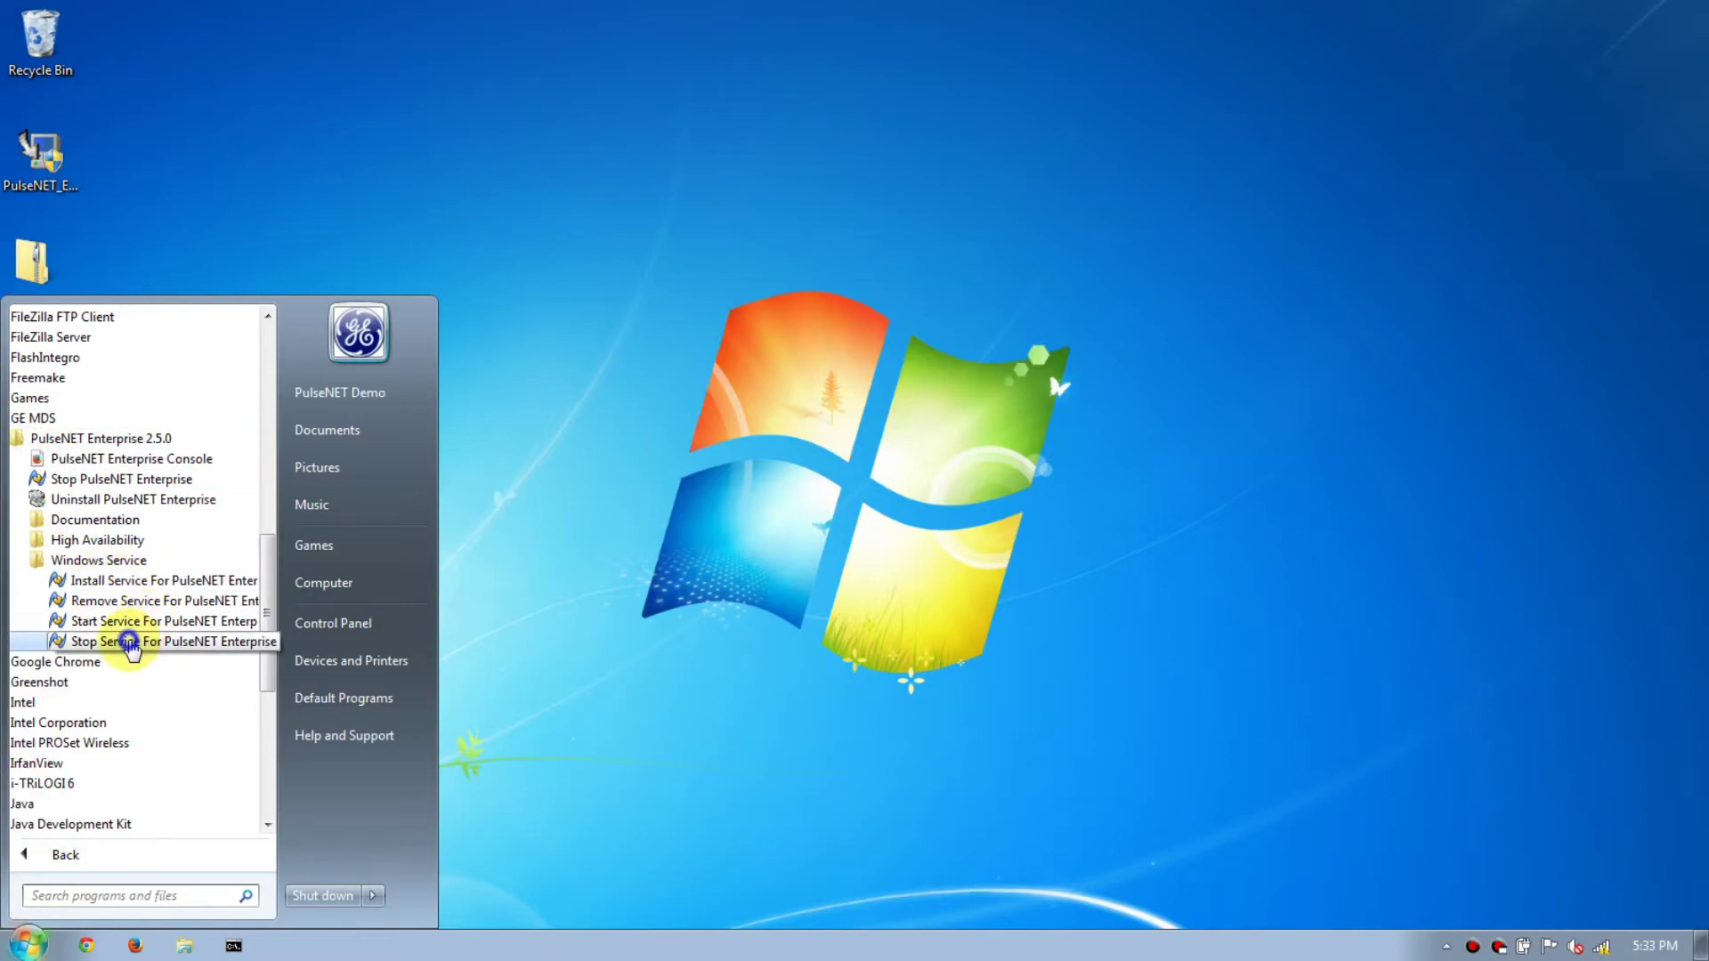
{"action": "left_click", "coordinate": [191, 237]}
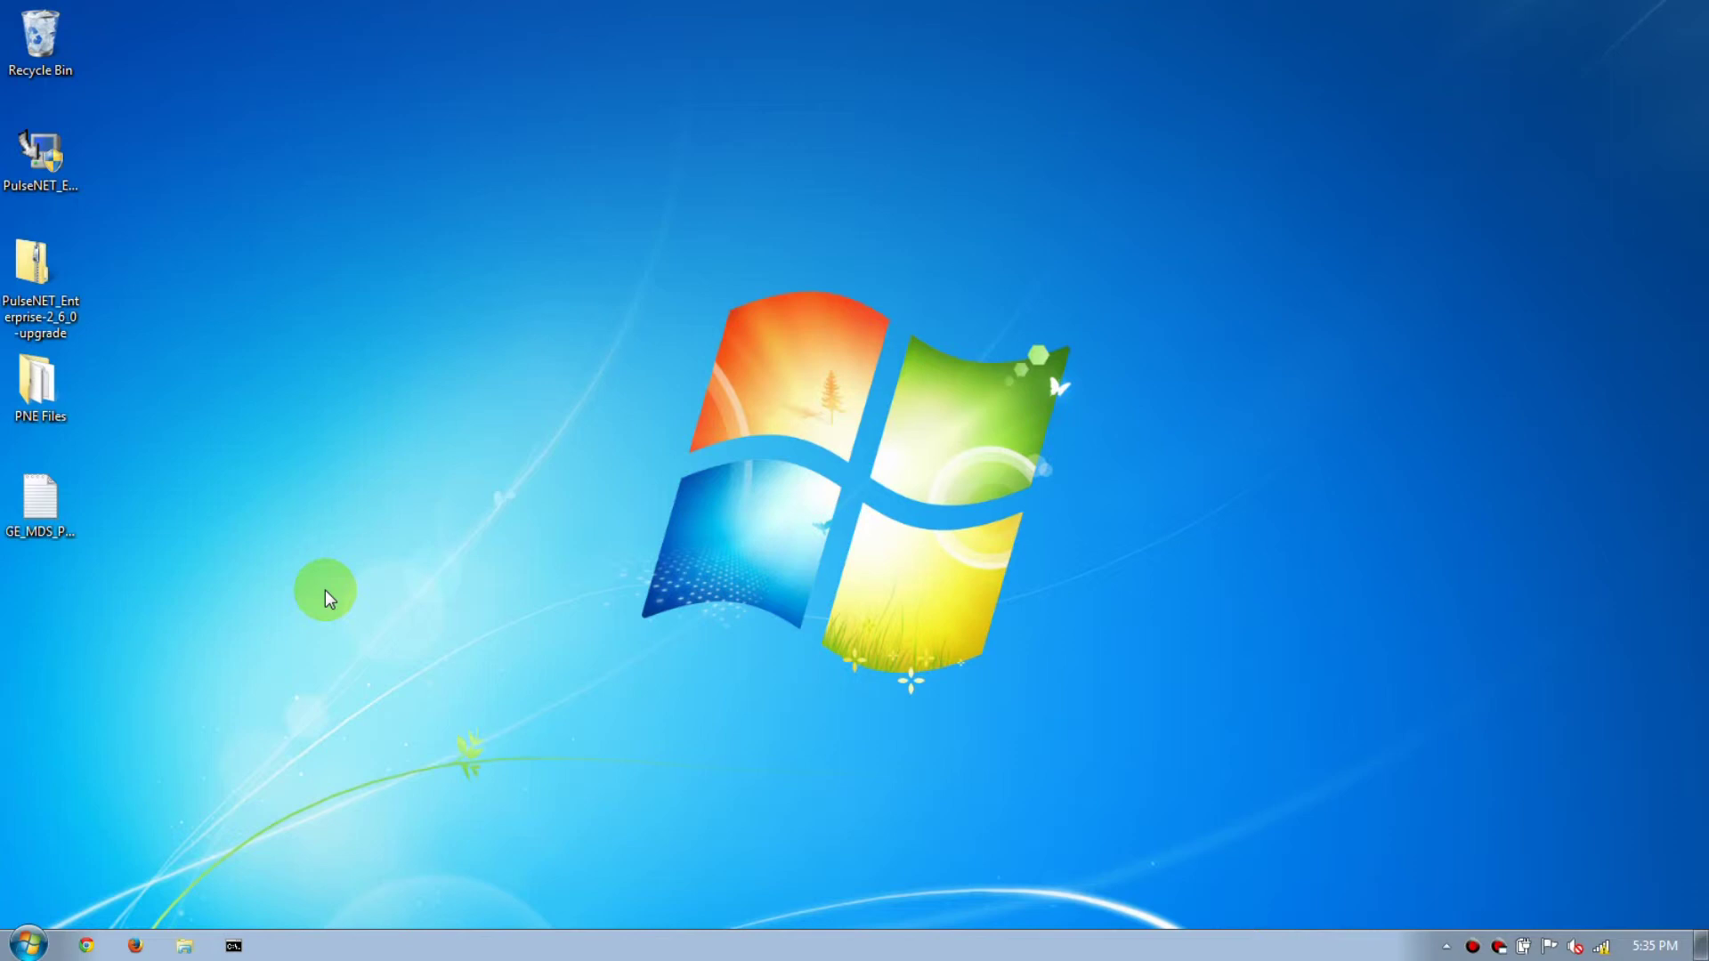
Run 'Start Service For PulseNET Enterprise' from GE MDS > PulseNET Enterprise 2.5.0 > Windows Service as administrator.
{"action": "left_click", "coordinate": [26, 943]}
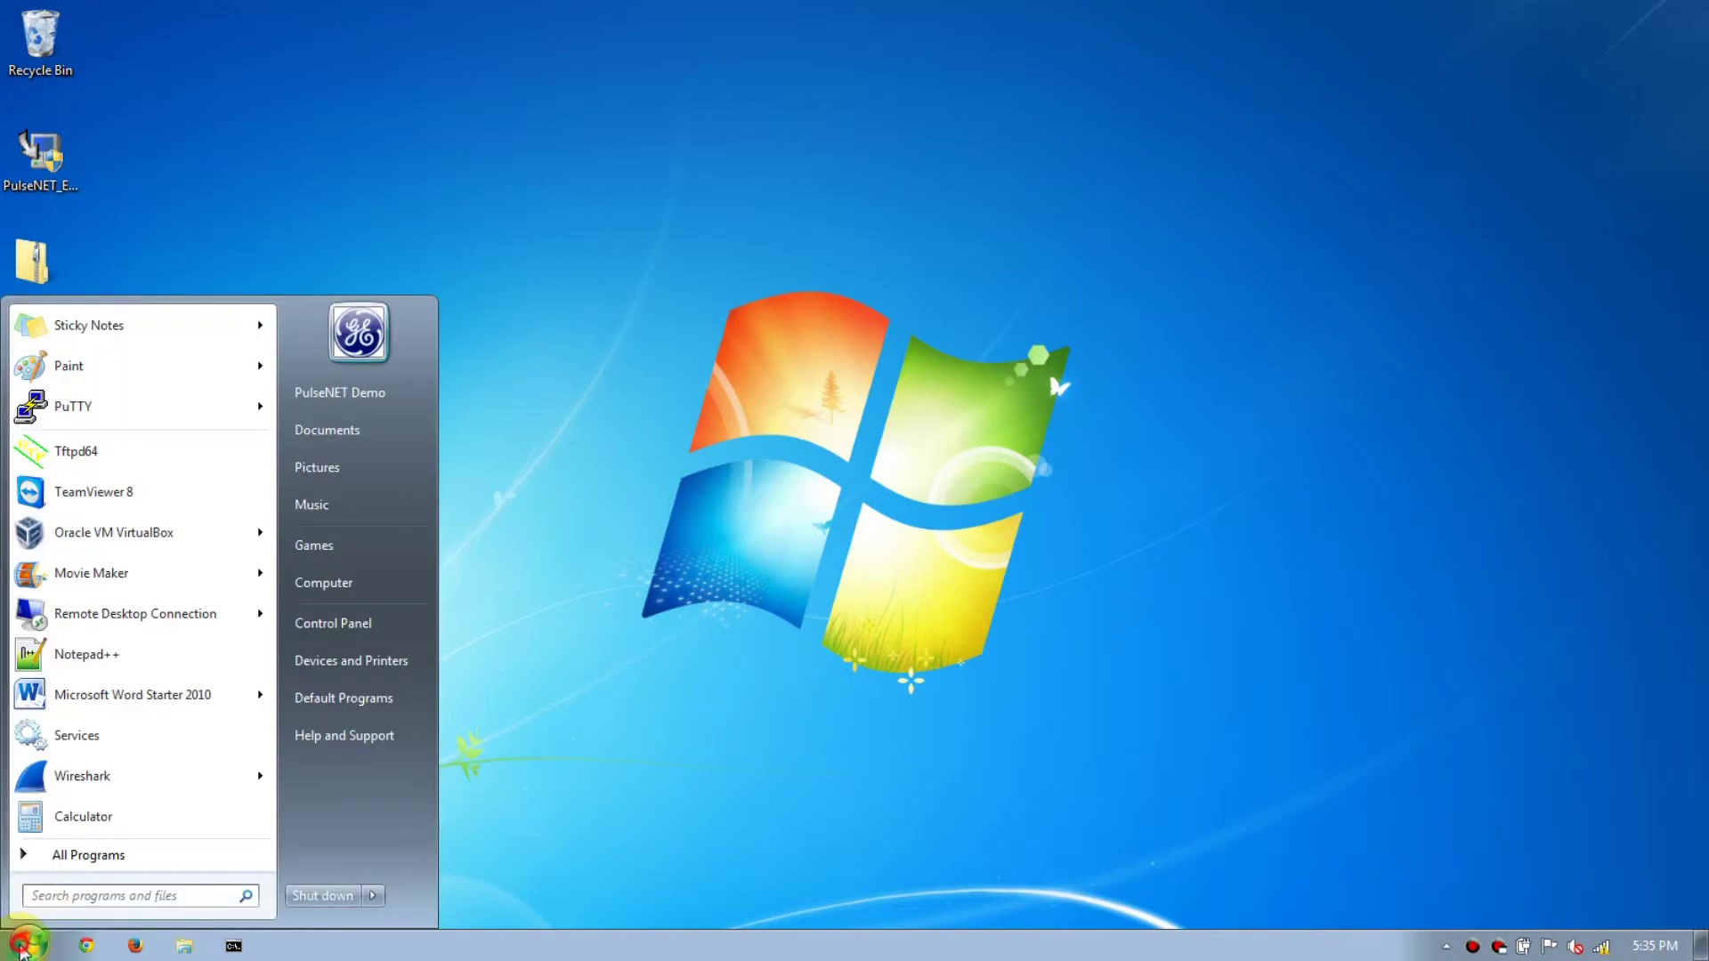
{"action": "left_click", "coordinate": [62, 855]}
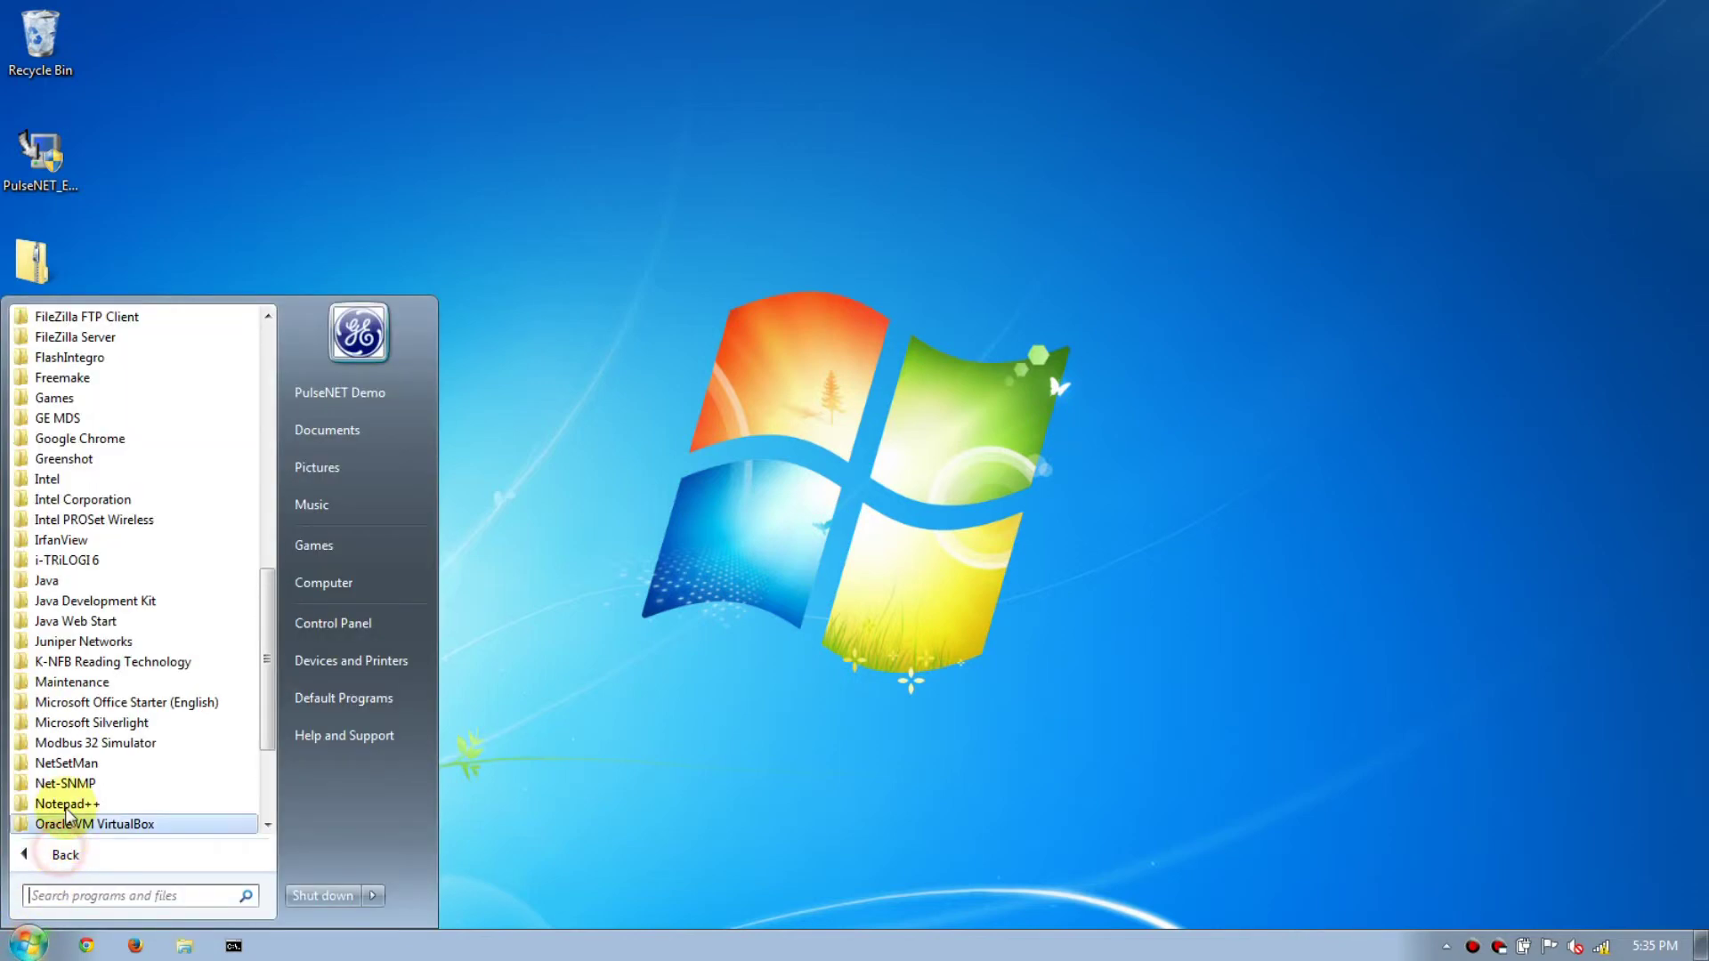
{"action": "left_click", "coordinate": [89, 438]}
{"action": "left_click", "coordinate": [80, 418]}
{"action": "left_click", "coordinate": [76, 458]}
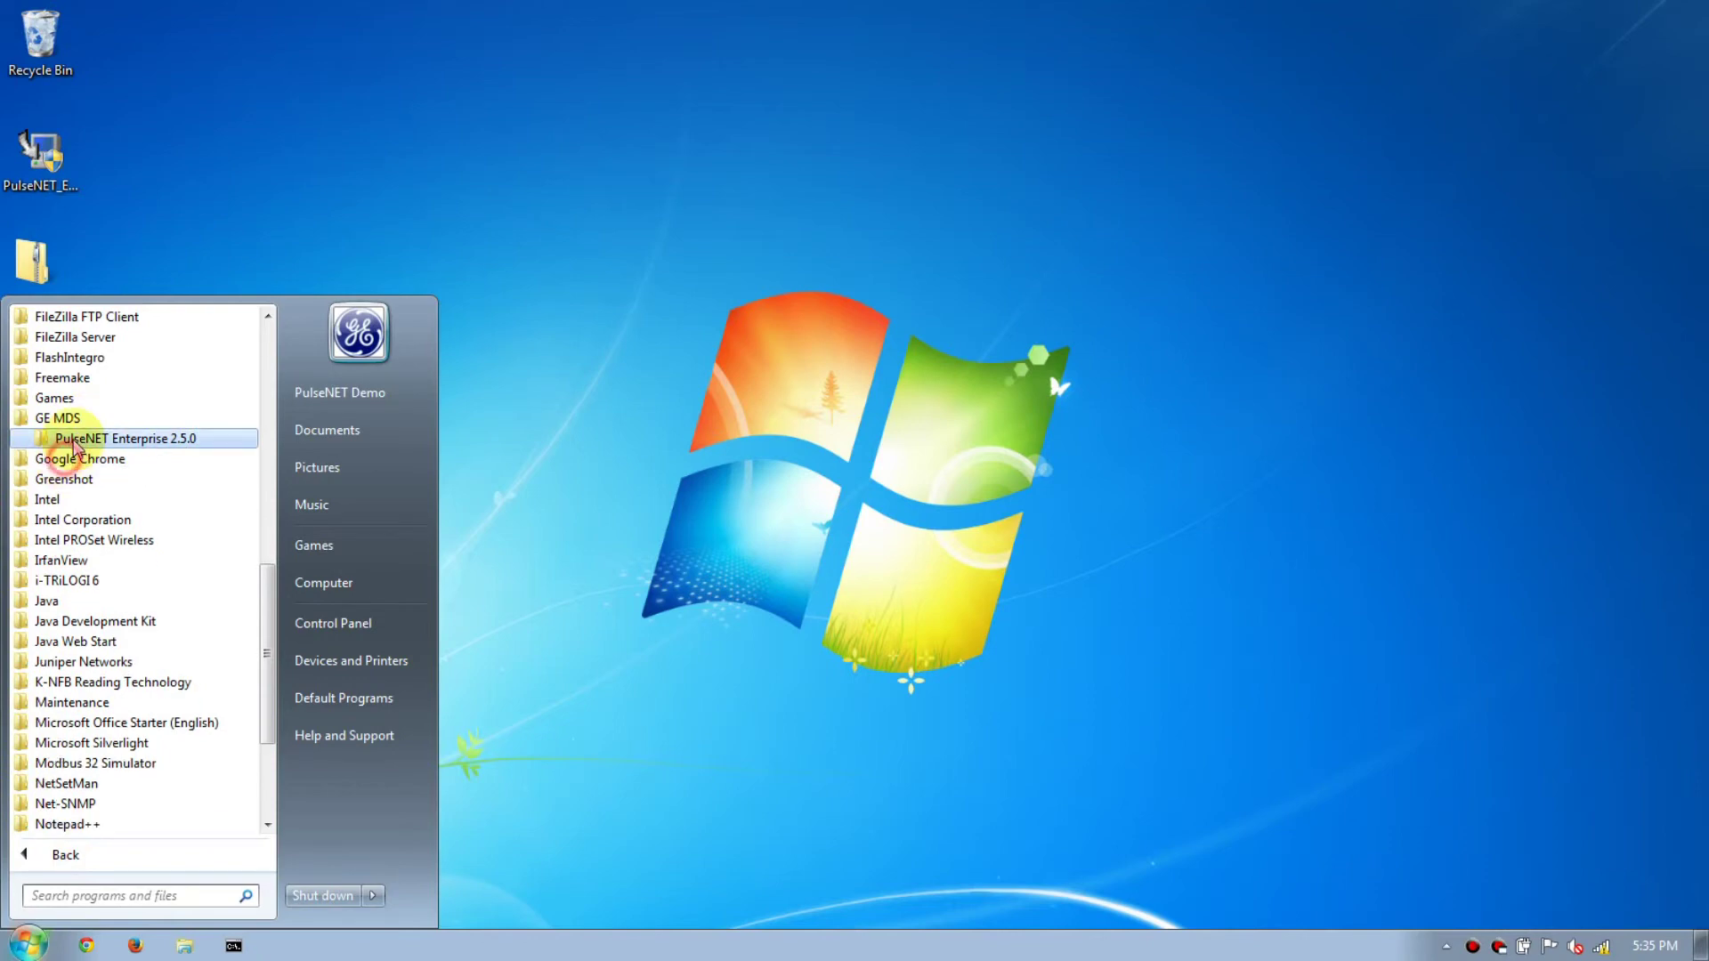
{"action": "left_click", "coordinate": [78, 439]}
{"action": "left_click", "coordinate": [75, 559]}
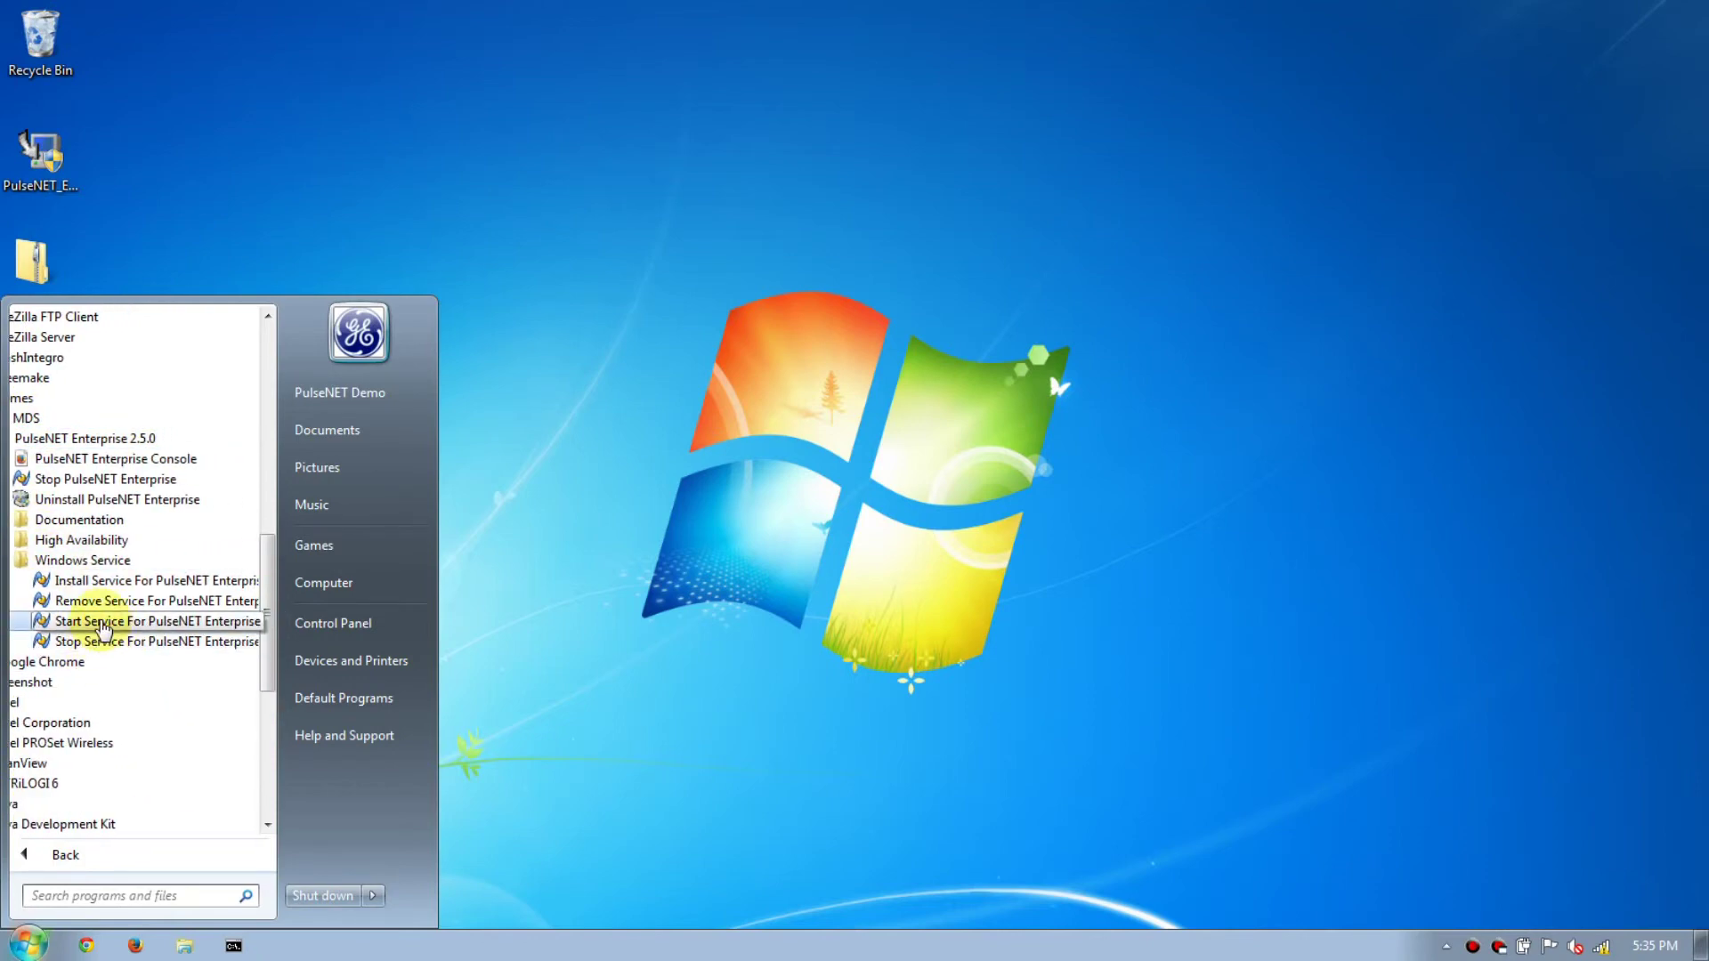
{"action": "right_click", "coordinate": [103, 625]}
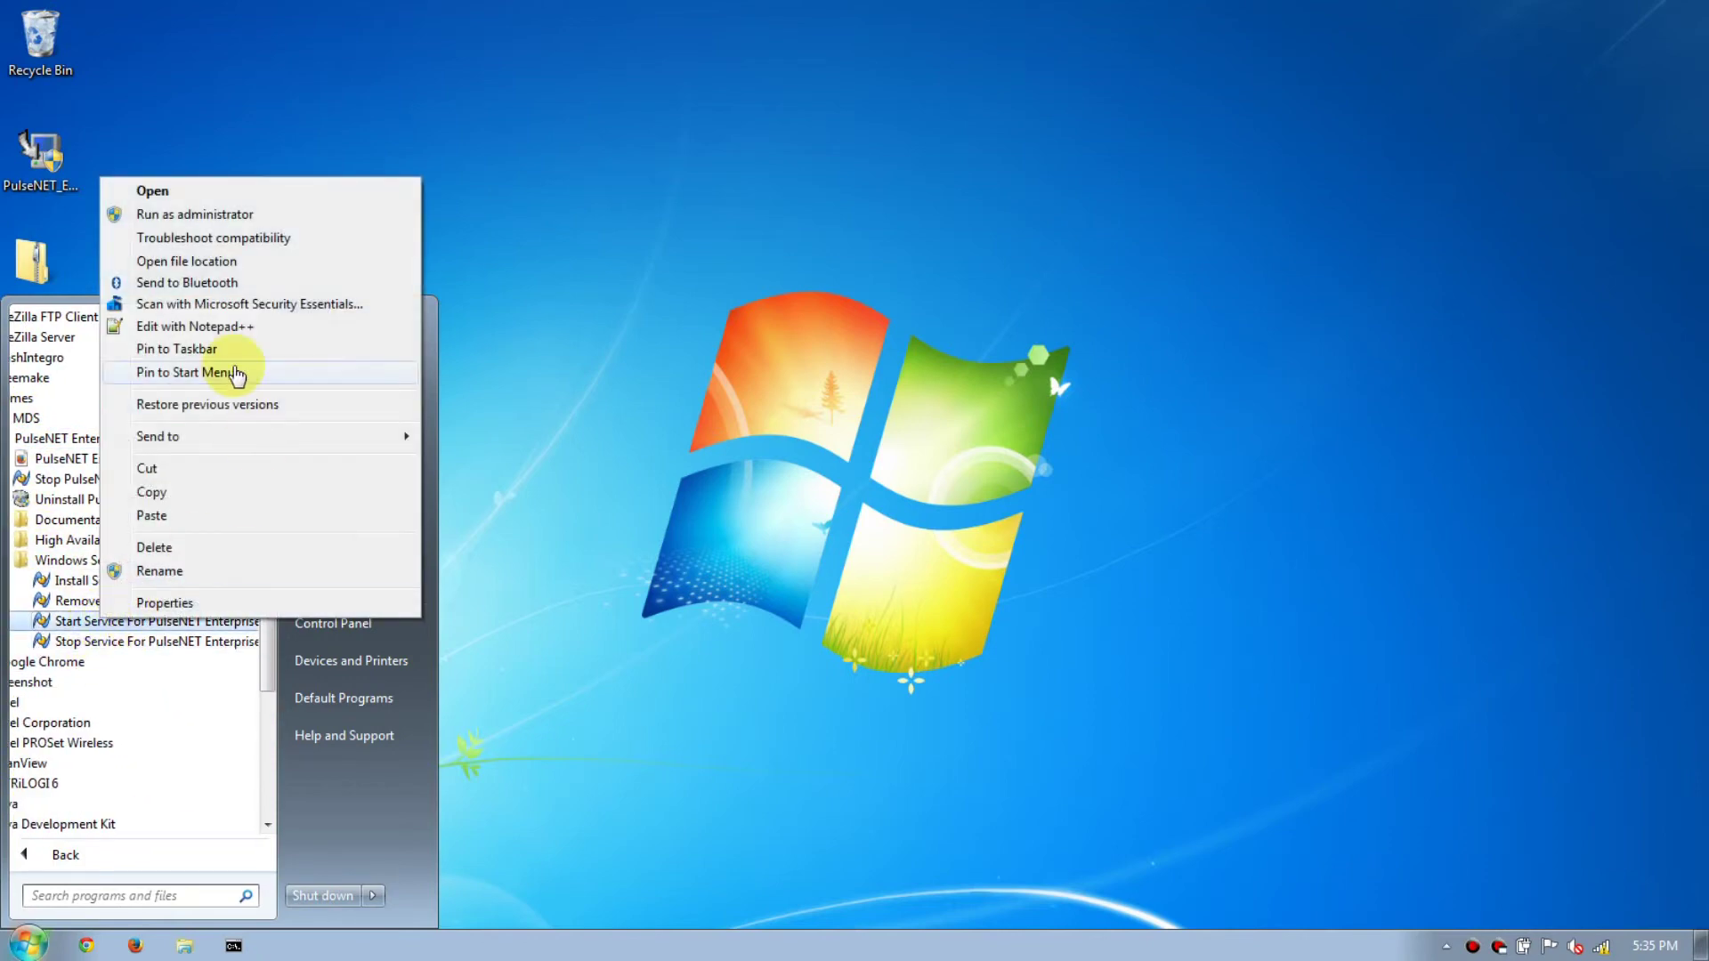
{"action": "left_click", "coordinate": [182, 216]}
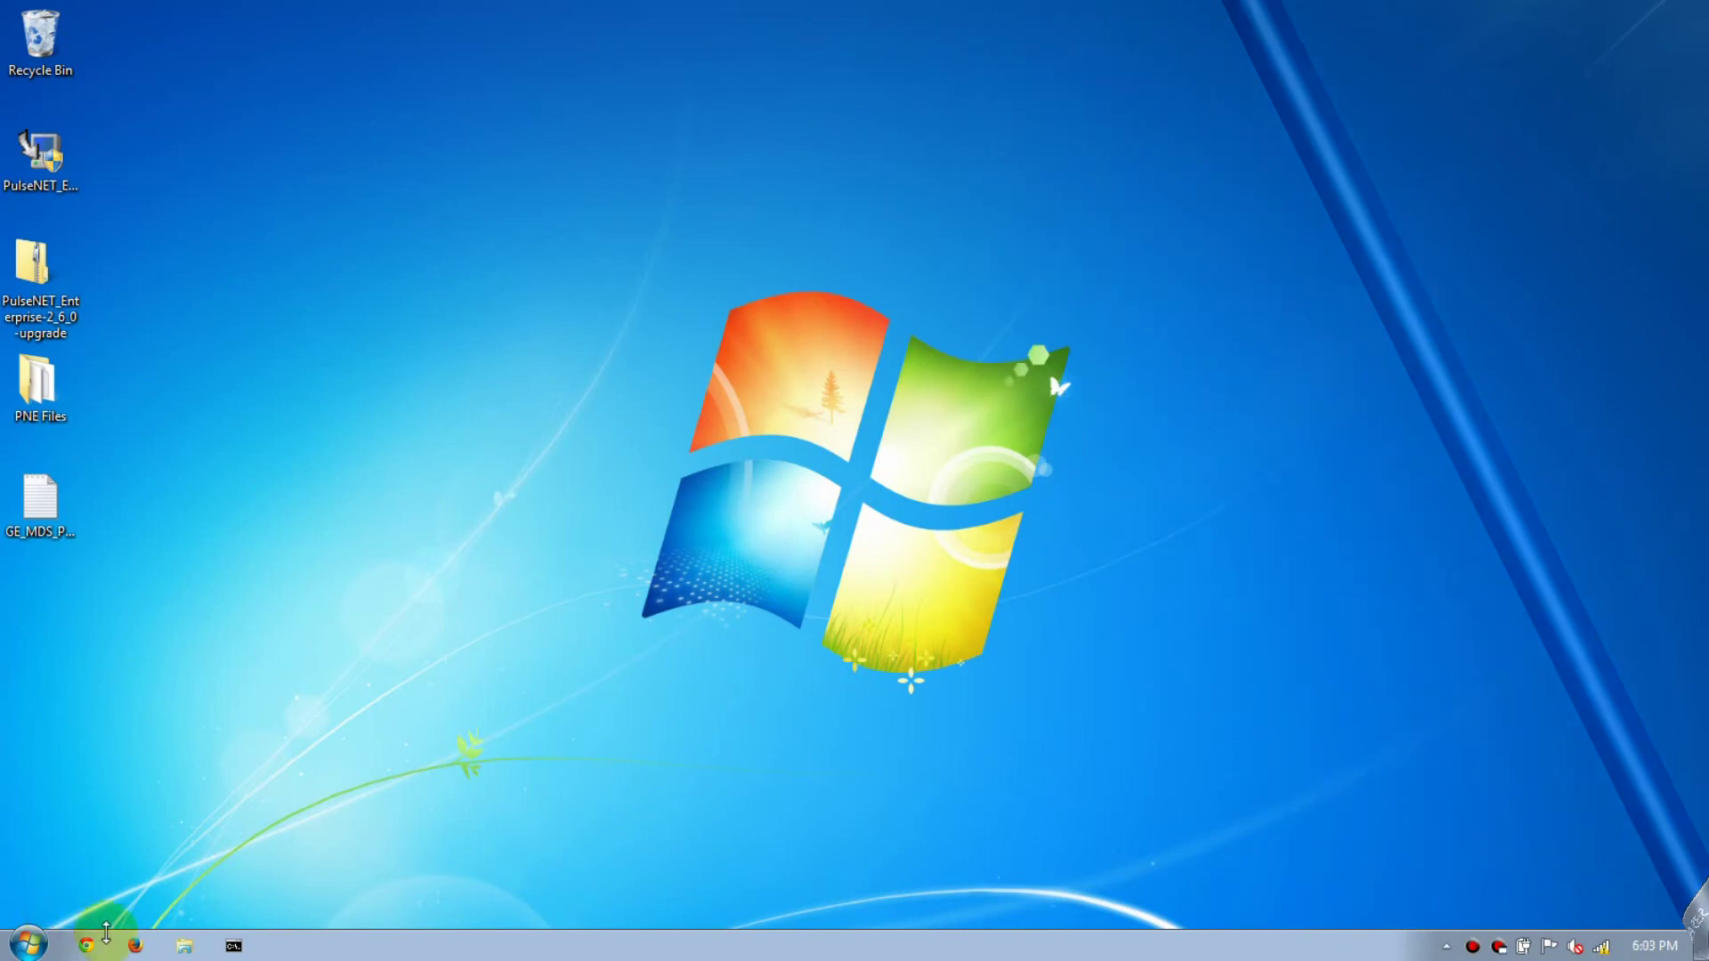
Load localhost:8080 in Firefox and log in to the PulseNET console as admin.
{"action": "left_click", "coordinate": [138, 946]}
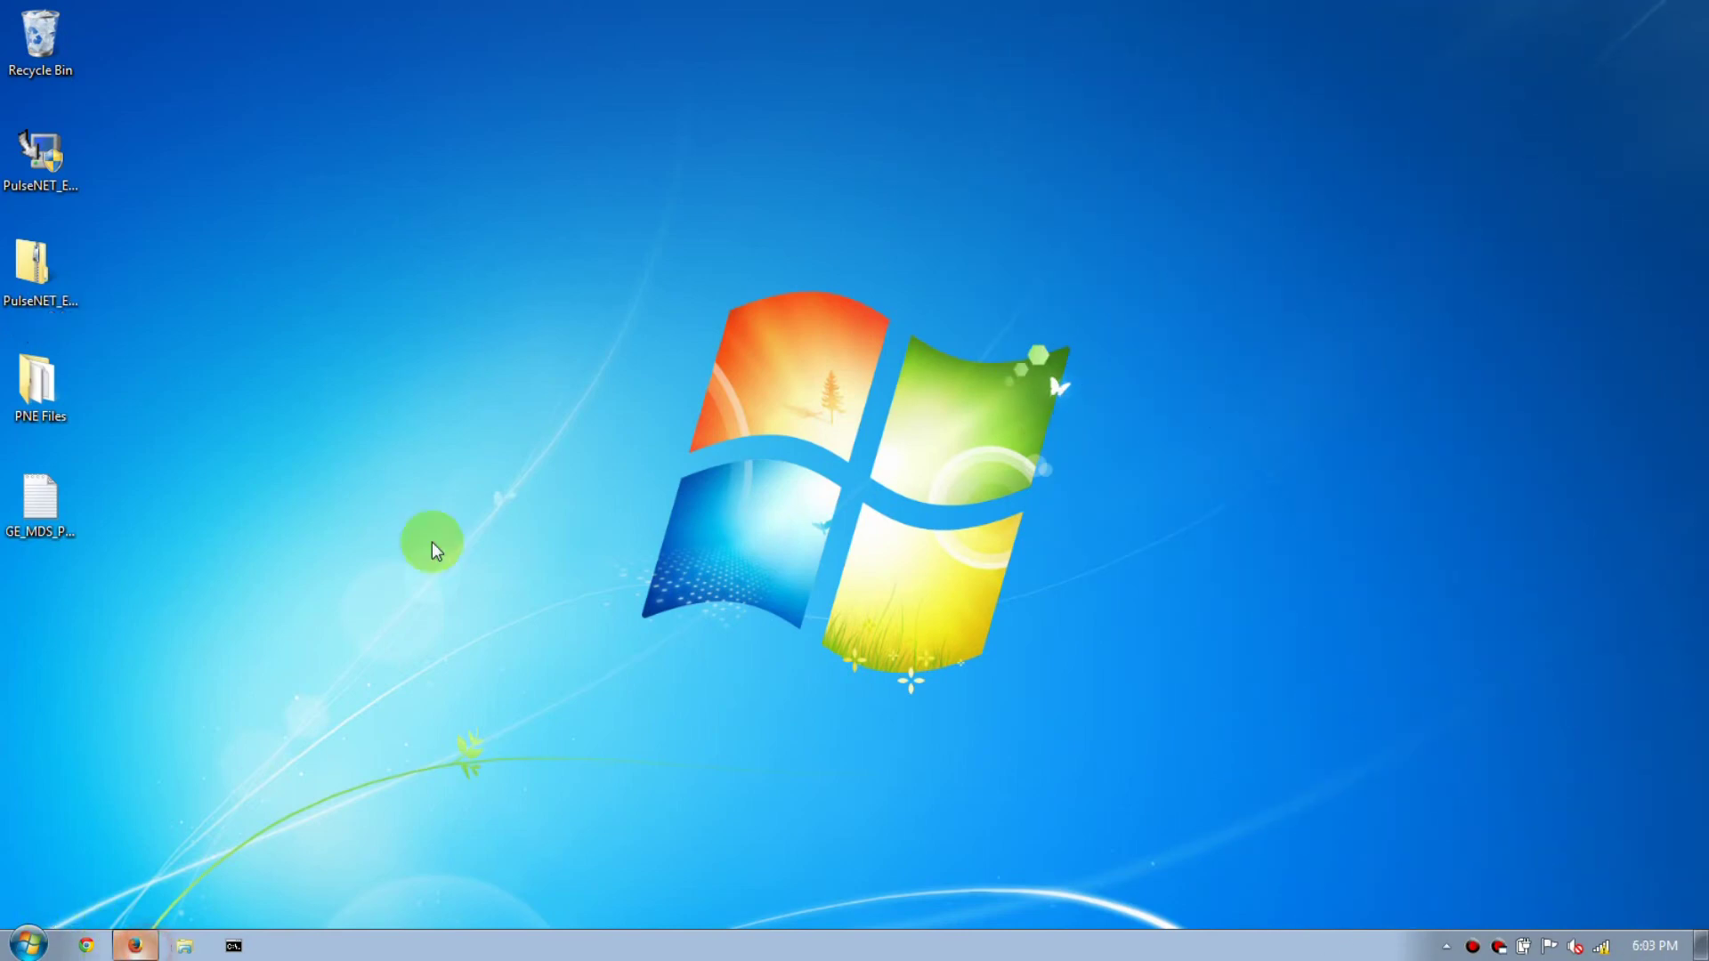
{"action": "type", "text": "localhost/"}
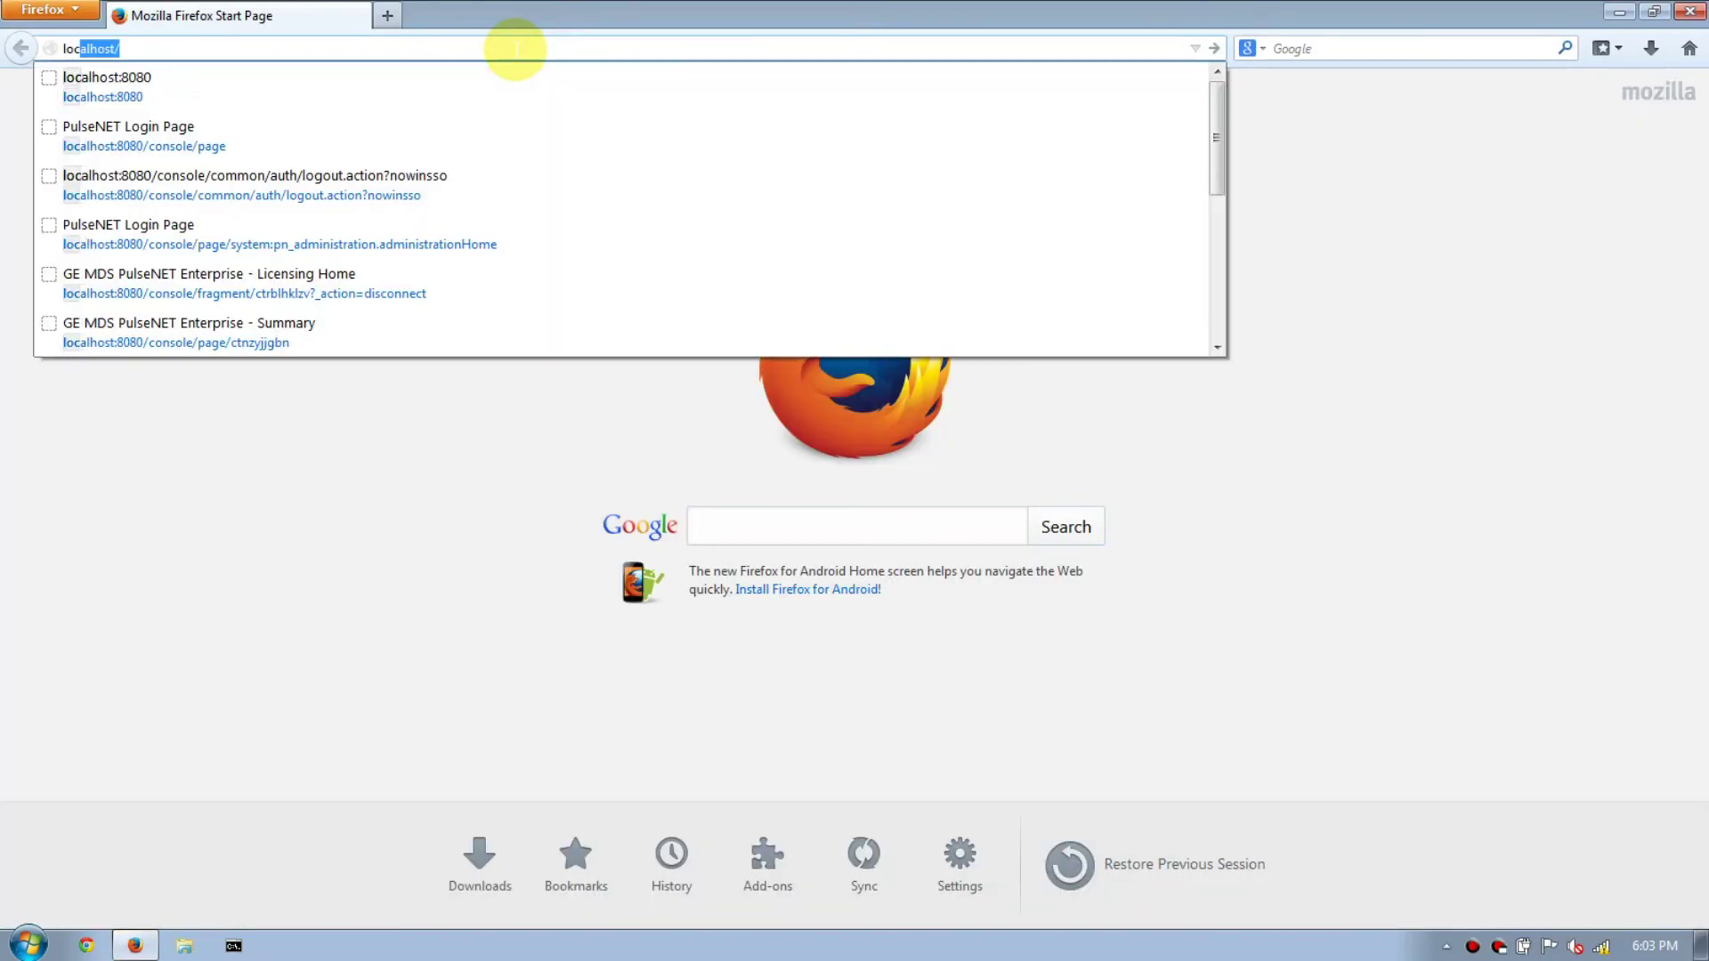
{"action": "key", "text": "Return"}
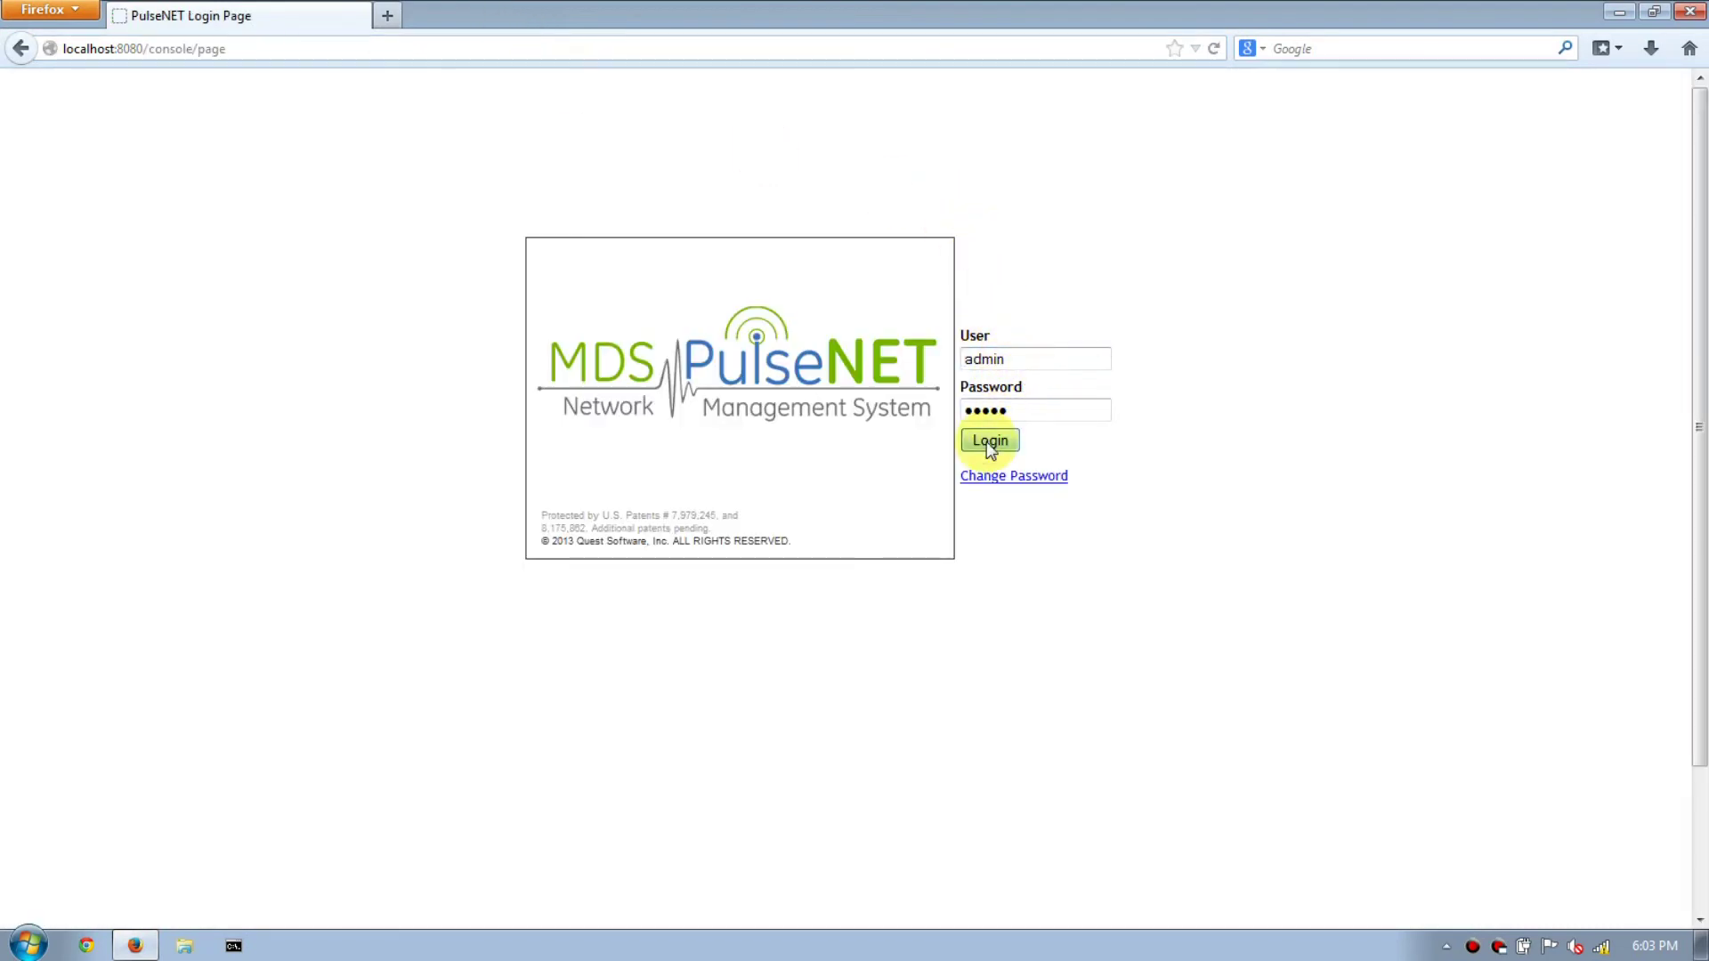
{"action": "left_click", "coordinate": [988, 443]}
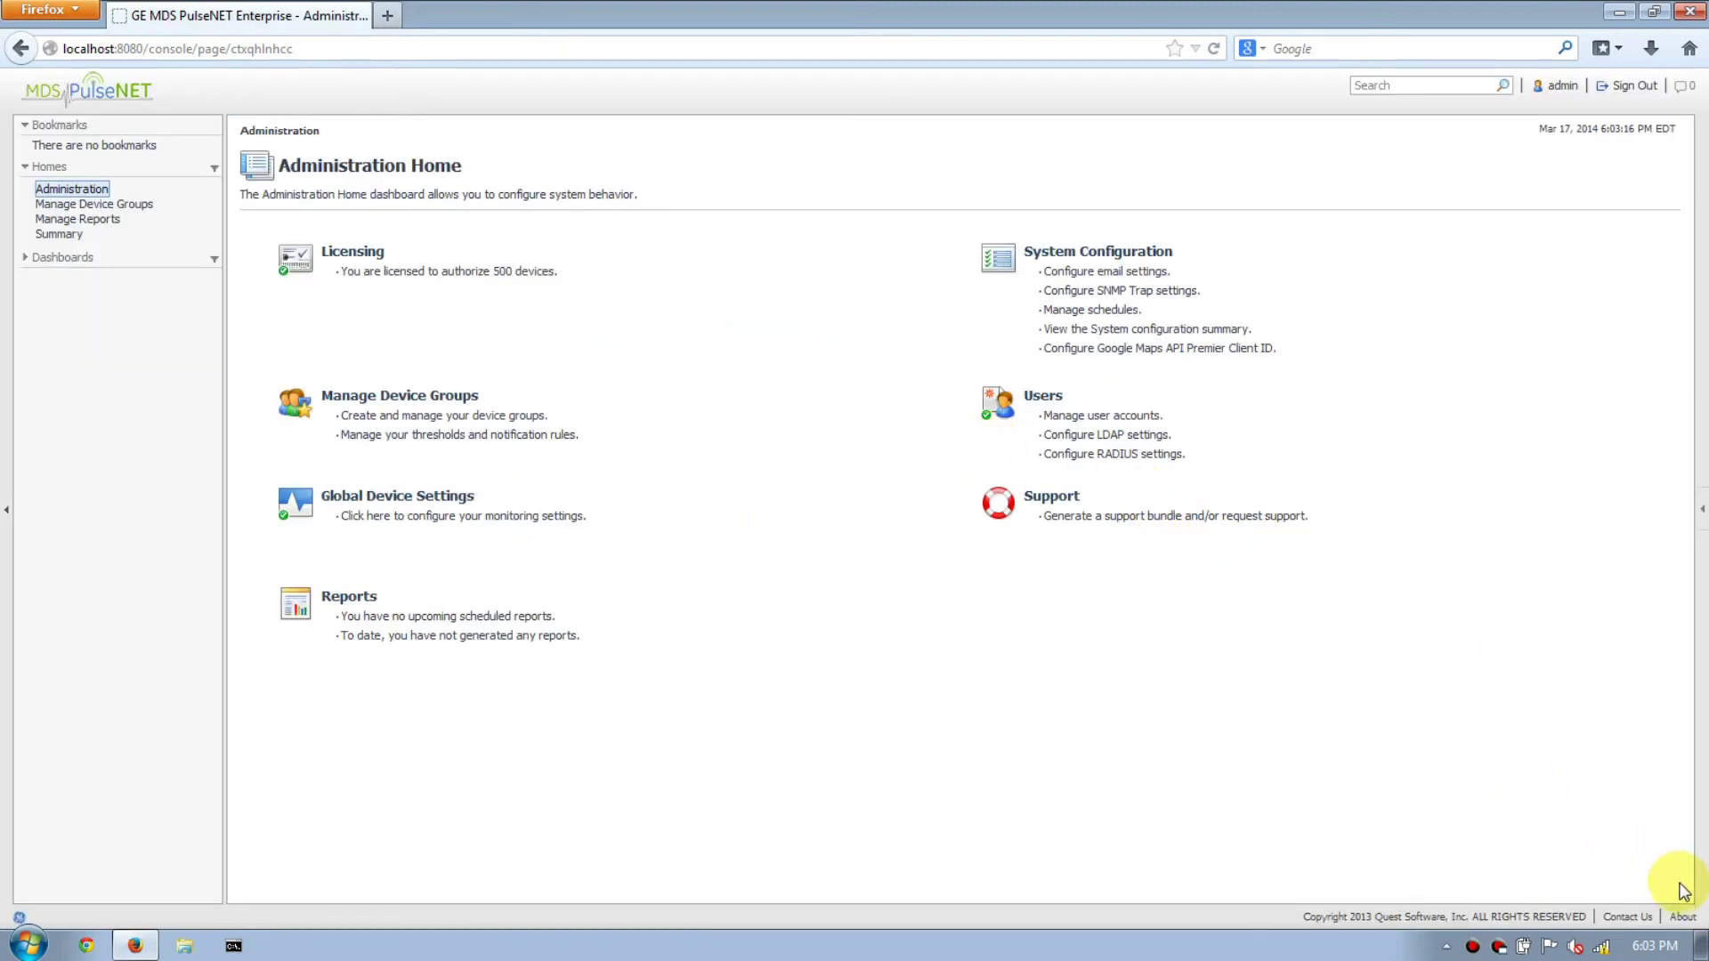
Show the About and More Info details, highlighting the version 2.6.0 Enterprise Build 62 line.
{"action": "left_click", "coordinate": [1683, 918]}
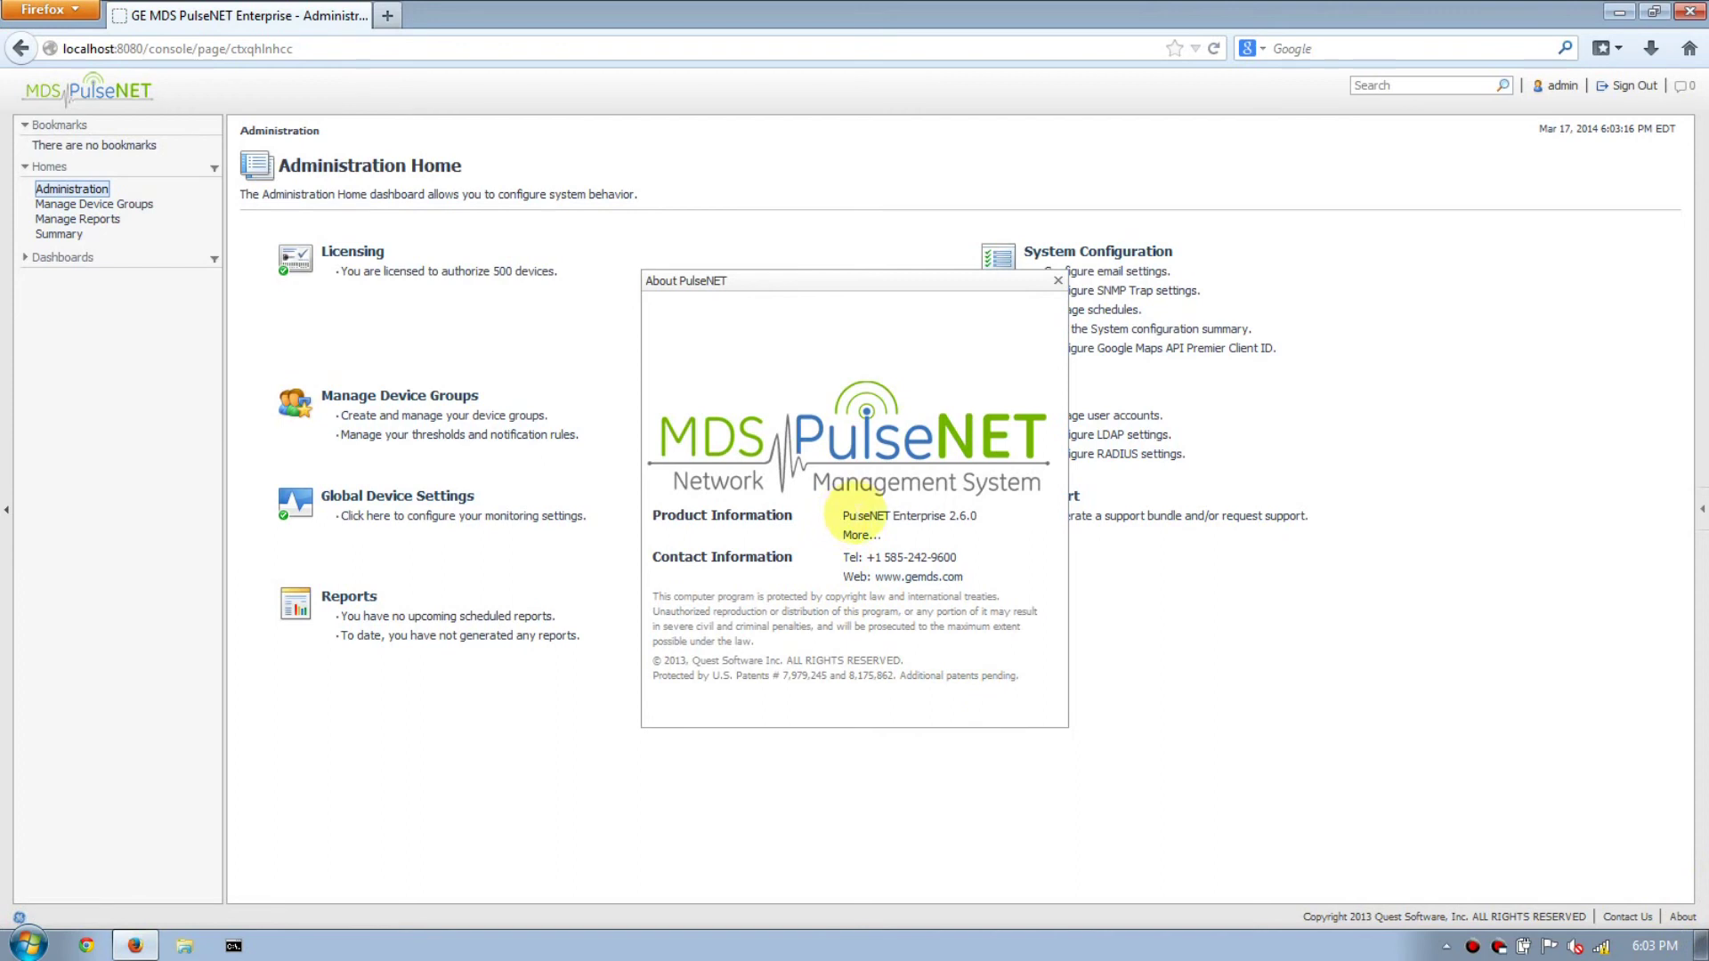
{"action": "left_click", "coordinate": [858, 536]}
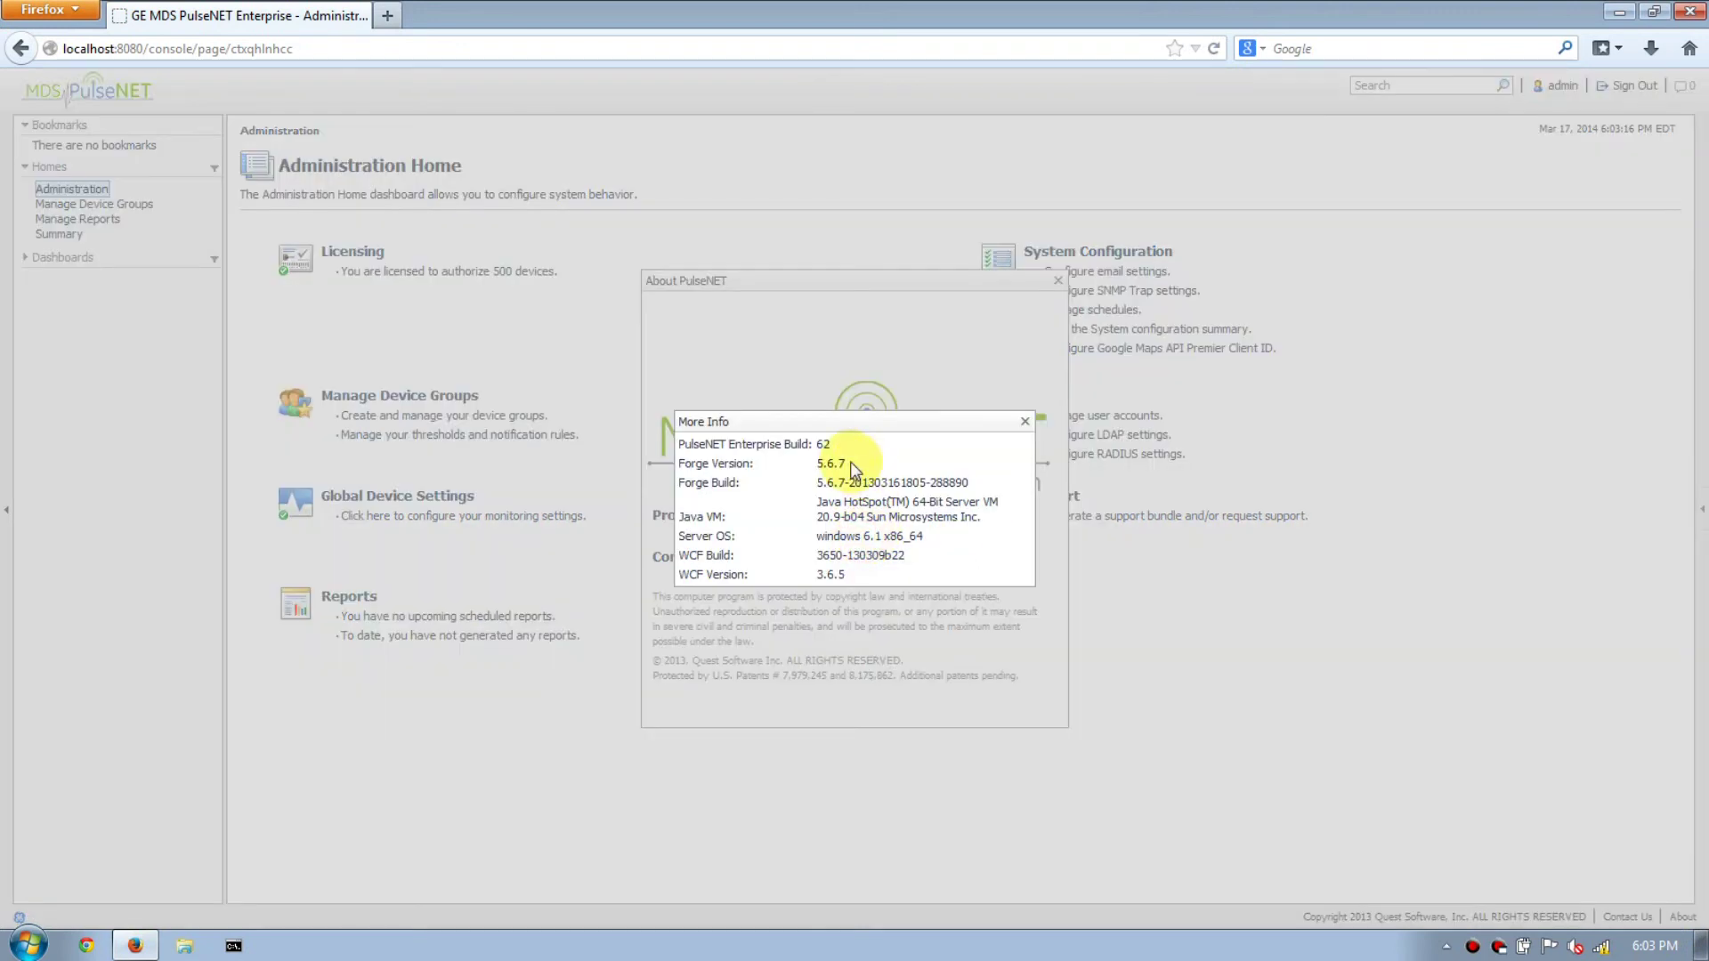
{"action": "left_click_drag", "start_coordinate": [681, 452], "coordinate": [782, 446]}
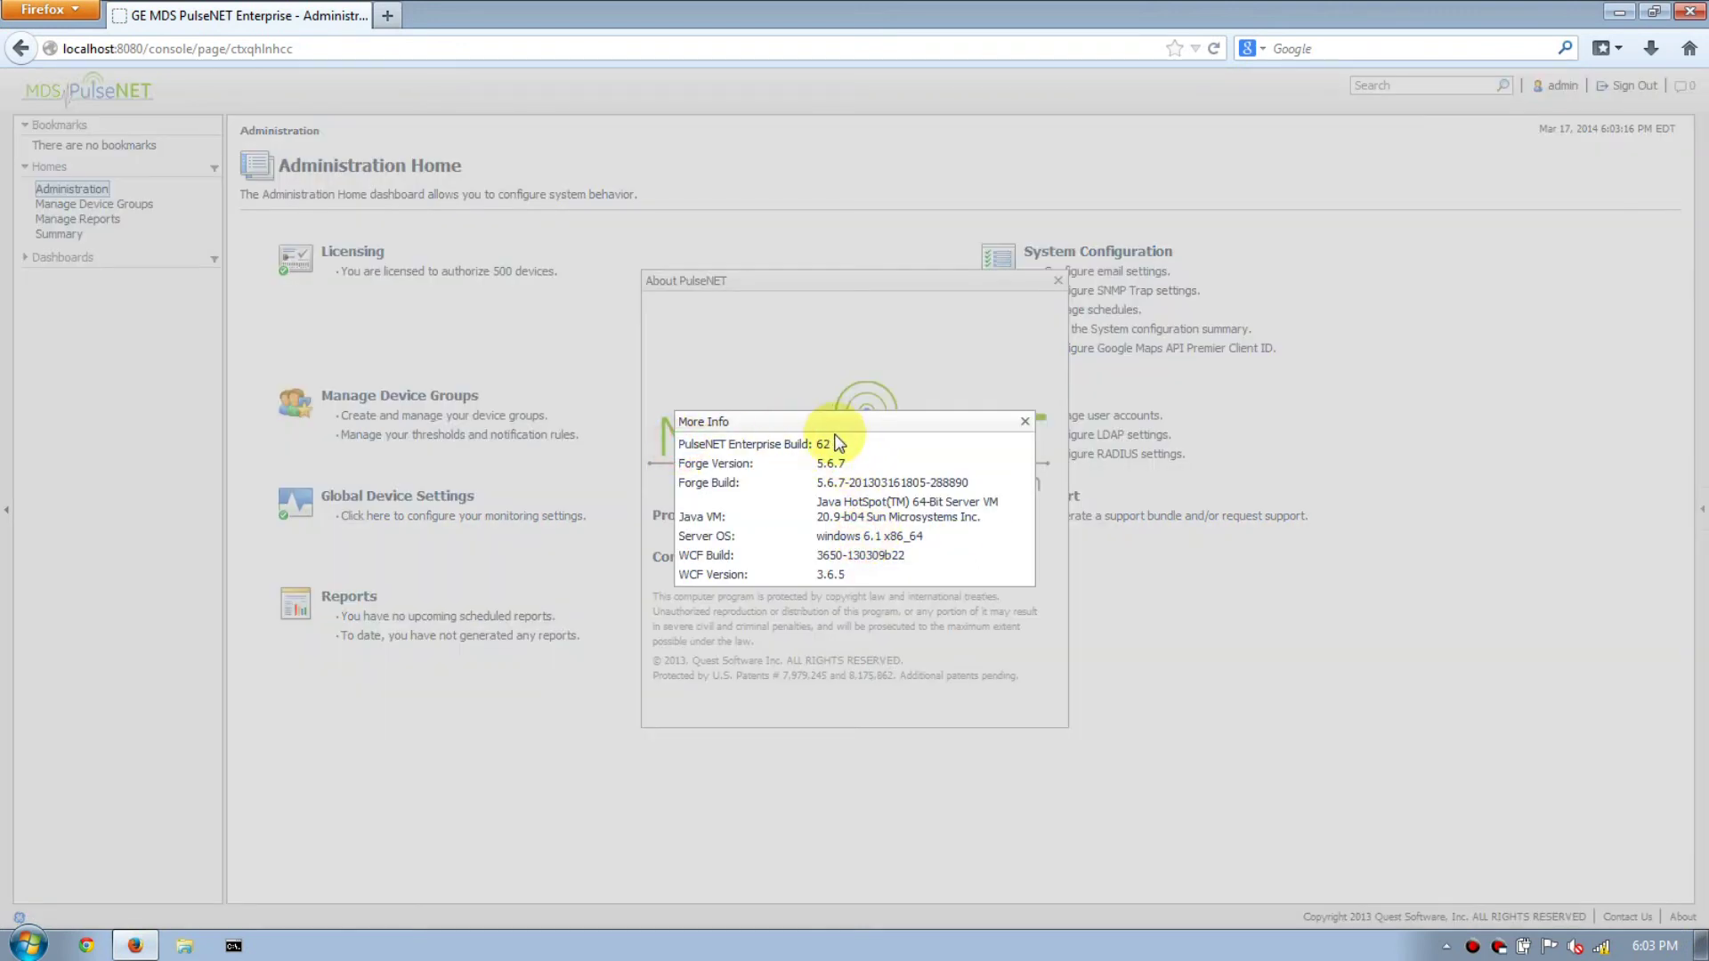
{"action": "triple_click", "coordinate": [827, 447]}
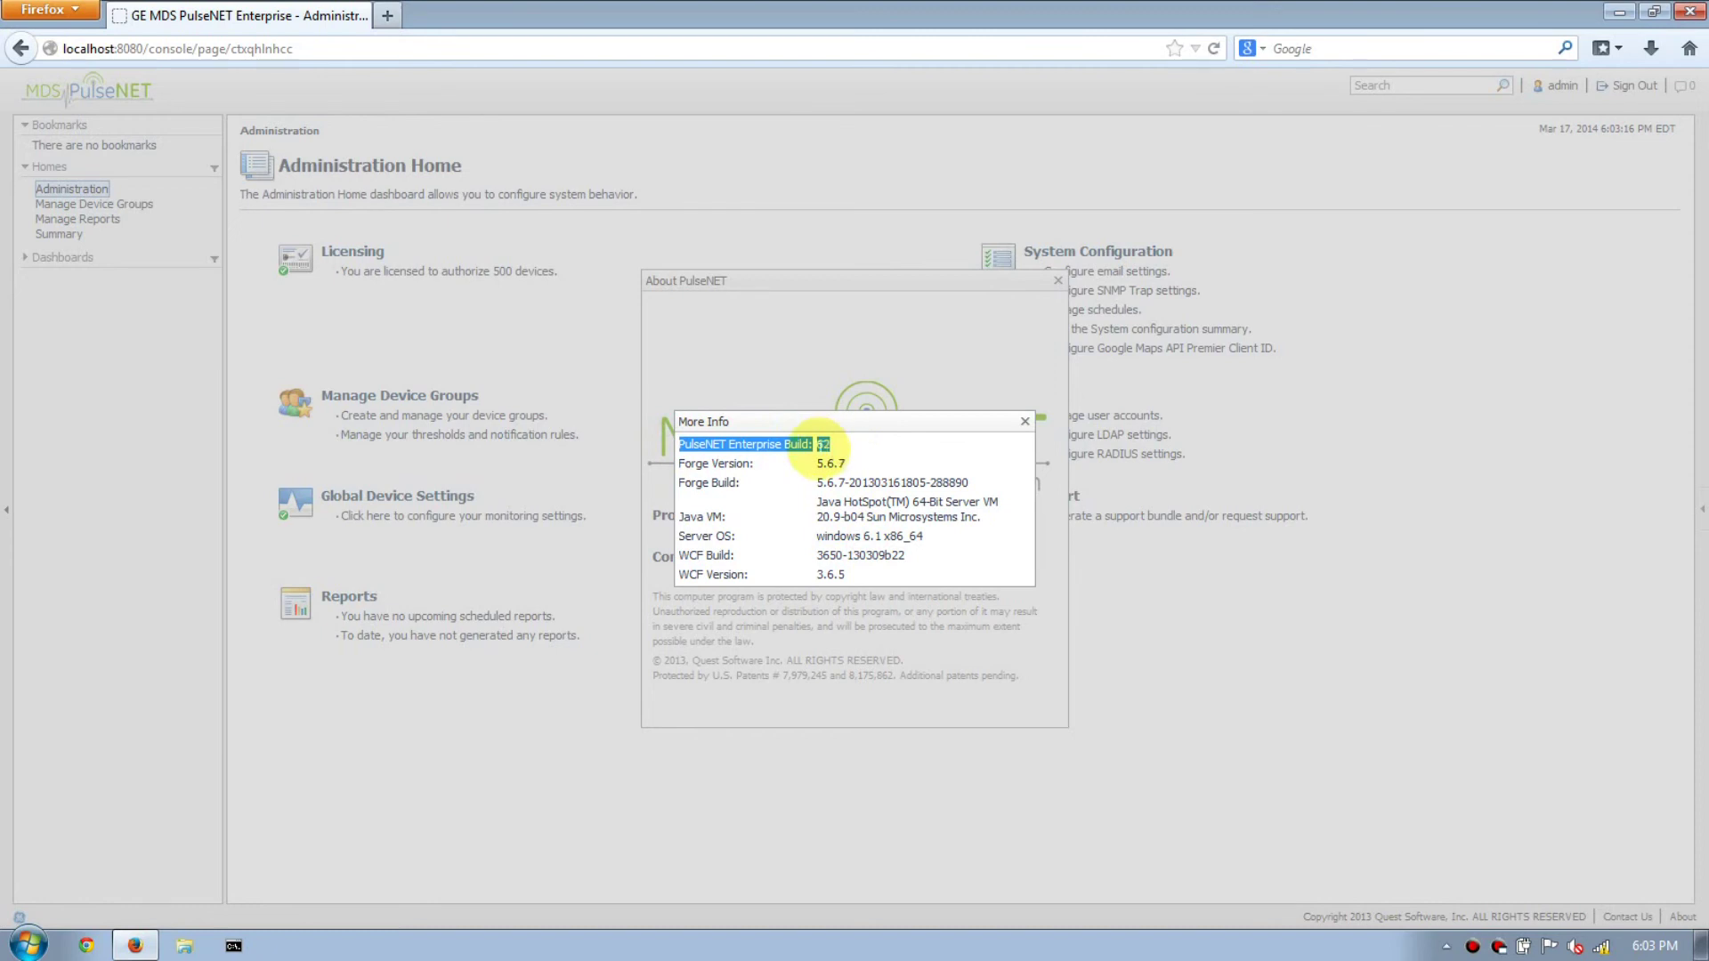
{"action": "left_click", "coordinate": [837, 457]}
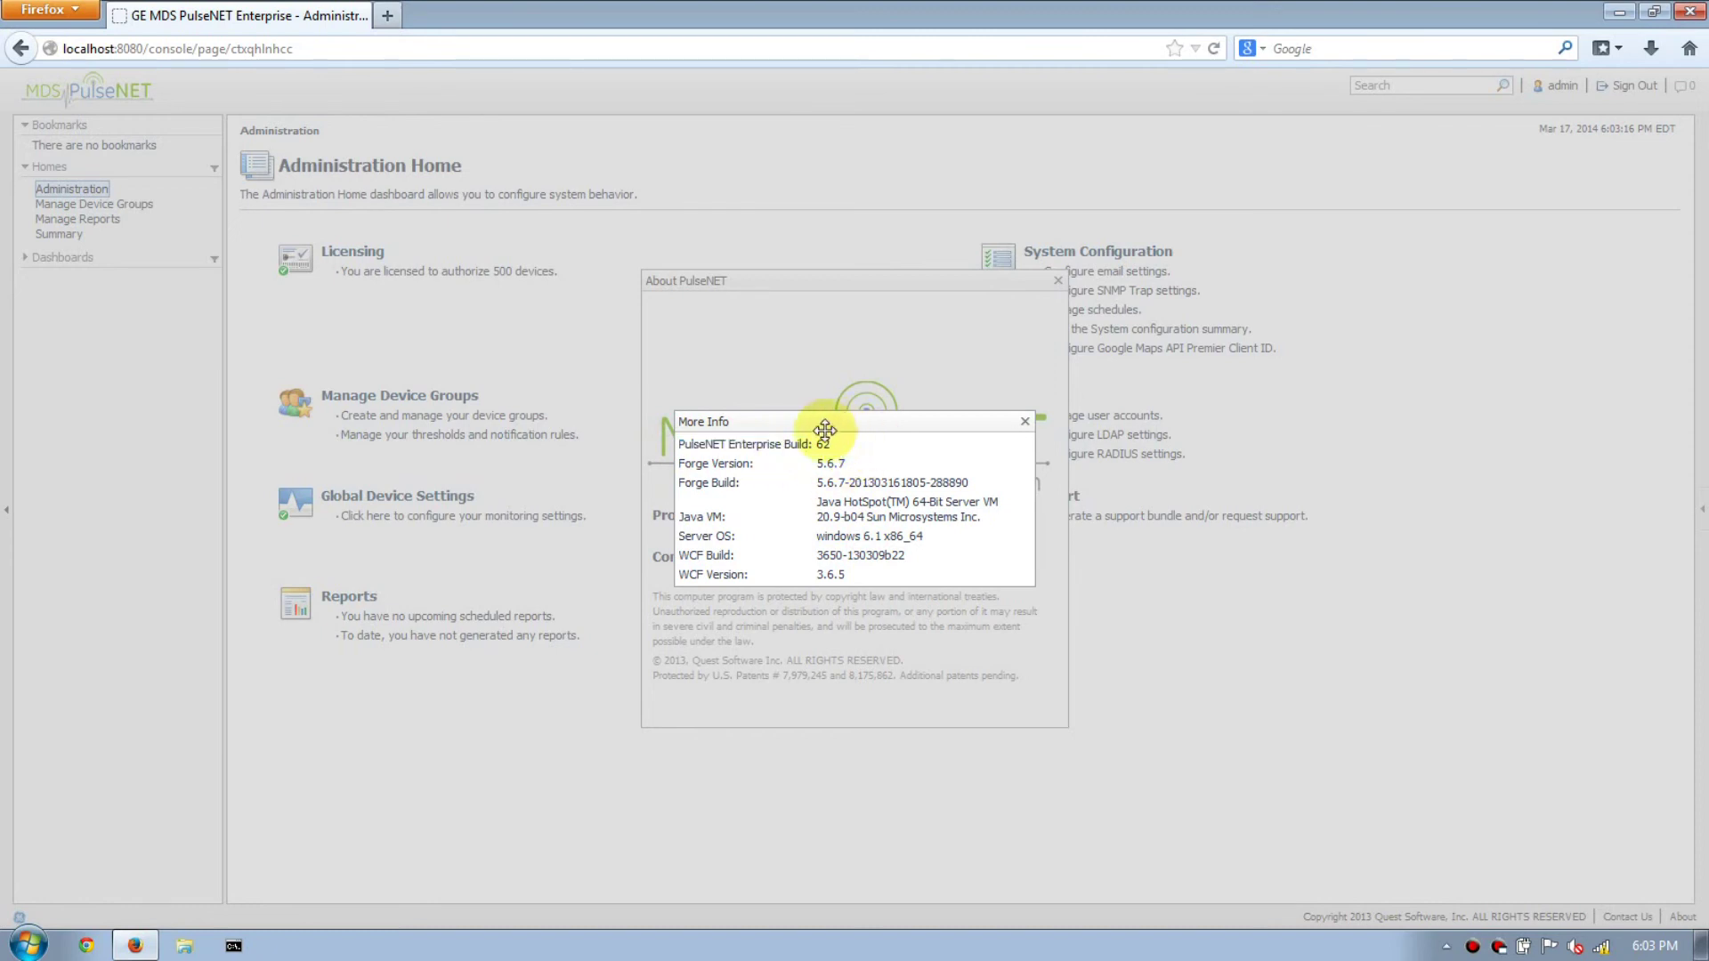